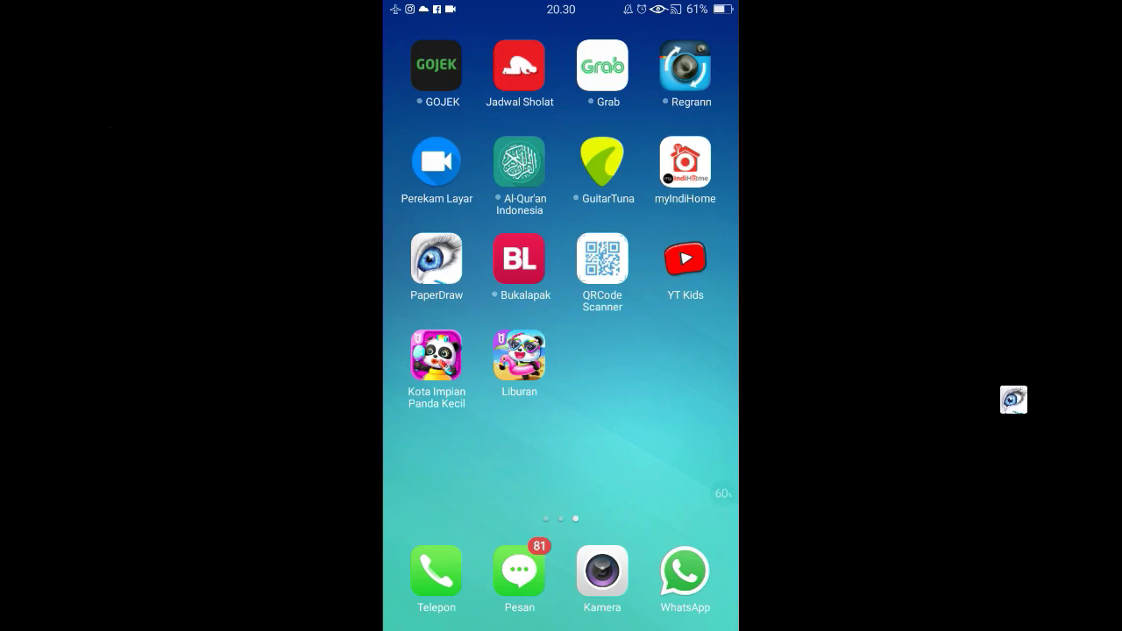
Step: Launch PaperDraw from the Android home screen to a blank landscape canvas
{"action": "left_click", "coordinate": [436, 259]}
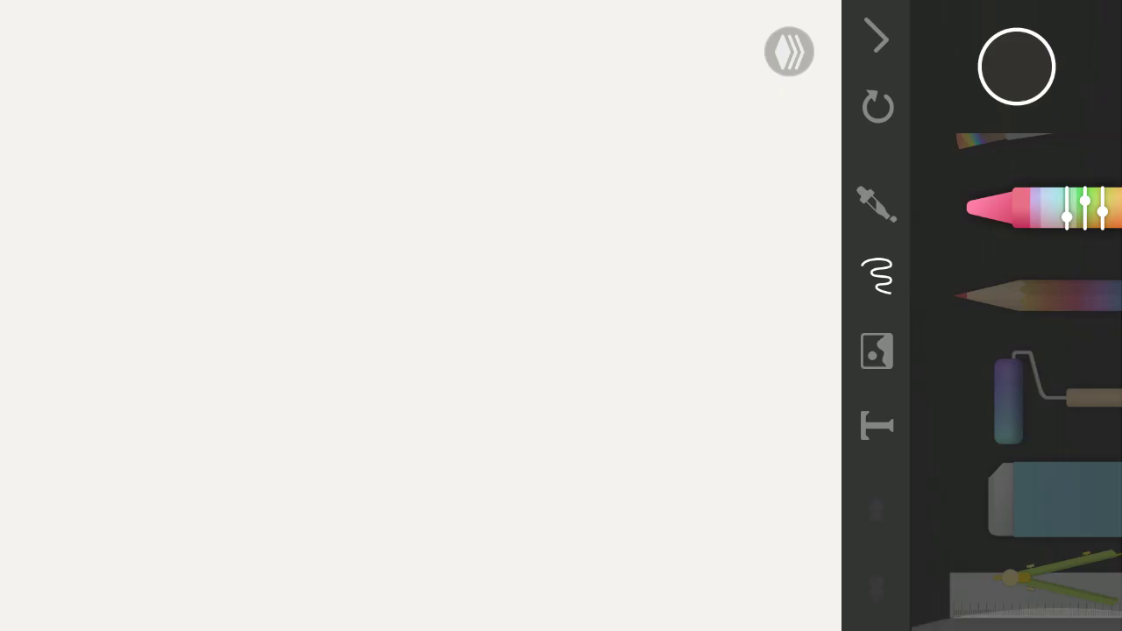
Step: Cover most of the canvas with broad yellow watercolour bands
{"action": "left_click", "coordinate": [993, 317]}
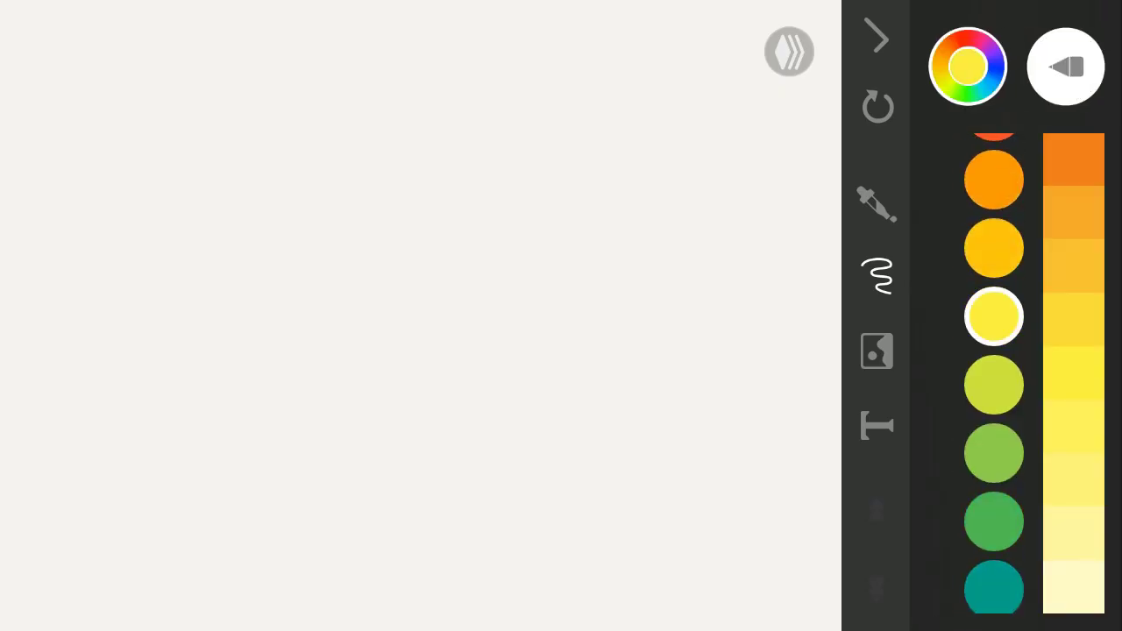
{"action": "mouse_move", "coordinate": [210, 351]}
{"action": "left_mouse_down"}
{"action": "mouse_move", "coordinate": [630, 363]}
{"action": "mouse_move", "coordinate": [728, 294]}
{"action": "mouse_move", "coordinate": [211, 180]}
{"action": "mouse_move", "coordinate": [315, 385]}
{"action": "left_mouse_up"}
{"action": "left_click_drag", "start_coordinate": [315, 263], "coordinate": [649, 254]}
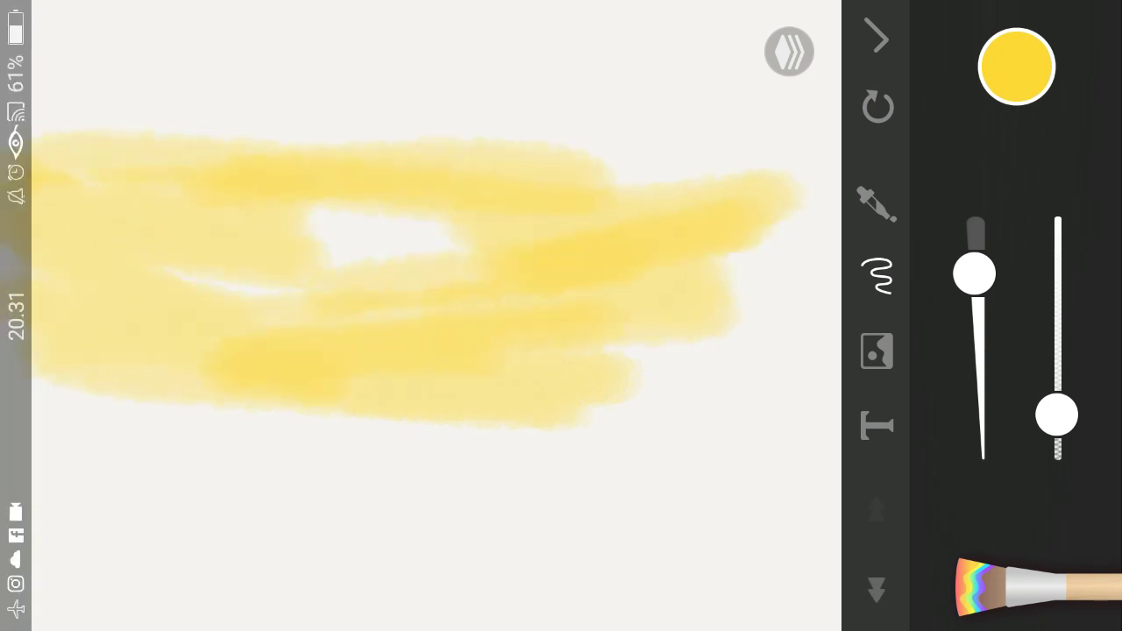
{"action": "left_click_drag", "start_coordinate": [245, 499], "coordinate": [626, 500]}
{"action": "left_click_drag", "start_coordinate": [223, 447], "coordinate": [623, 447]}
{"action": "left_click_drag", "start_coordinate": [70, 578], "coordinate": [631, 570]}
{"action": "left_click_drag", "start_coordinate": [517, 526], "coordinate": [772, 605]}
{"action": "left_click_drag", "start_coordinate": [692, 443], "coordinate": [333, 425]}
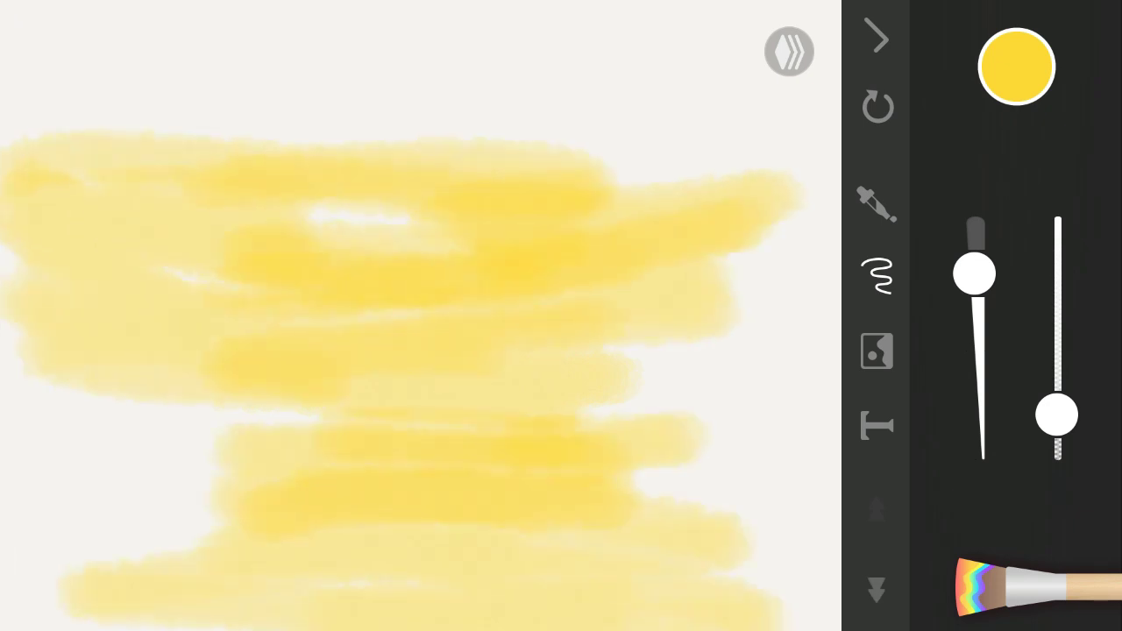
{"action": "left_click_drag", "start_coordinate": [175, 237], "coordinate": [614, 351]}
Step: Paint an orange patch at the upper right of the sky
{"action": "left_click", "coordinate": [1017, 66]}
{"action": "left_click", "coordinate": [1074, 158]}
{"action": "left_click_drag", "start_coordinate": [569, 189], "coordinate": [832, 245]}
Step: Paint orange streaks across the upper sky and left side
{"action": "left_click_drag", "start_coordinate": [789, 280], "coordinate": [587, 359]}
{"action": "left_click", "coordinate": [1065, 66]}
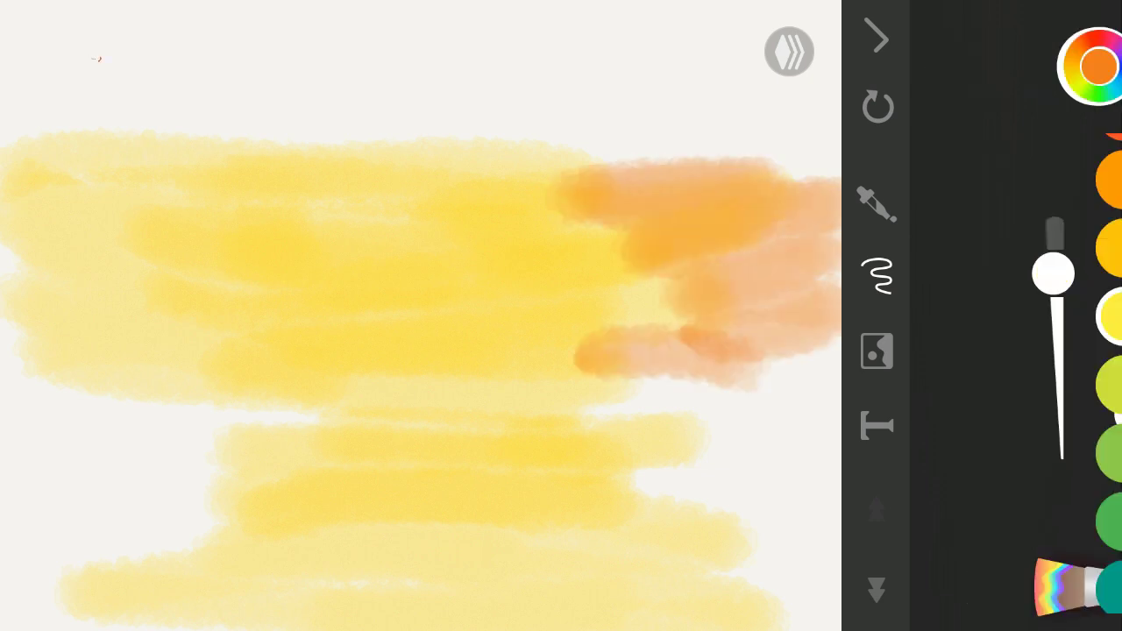
{"action": "left_click_drag", "start_coordinate": [561, 263], "coordinate": [701, 341]}
{"action": "left_click_drag", "start_coordinate": [447, 158], "coordinate": [753, 175]}
{"action": "left_click_drag", "start_coordinate": [35, 176], "coordinate": [342, 245]}
{"action": "left_click_drag", "start_coordinate": [456, 430], "coordinate": [798, 439]}
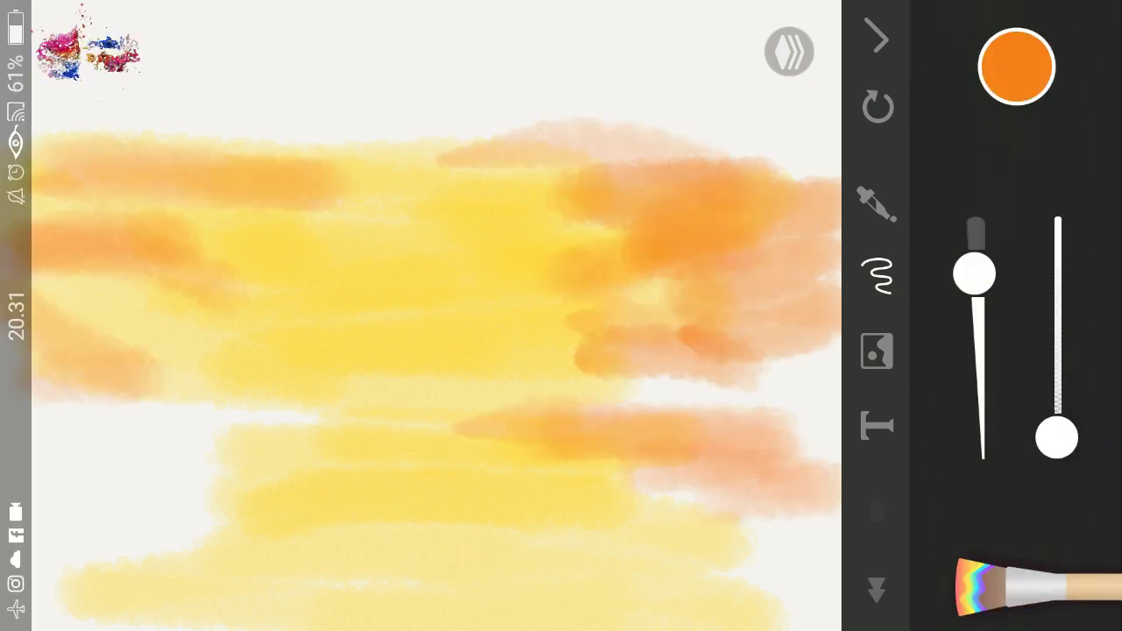
{"action": "left_click_drag", "start_coordinate": [175, 447], "coordinate": [447, 456]}
{"action": "left_click_drag", "start_coordinate": [105, 526], "coordinate": [369, 543]}
Step: Add more horizontal orange bands across the whole sky
{"action": "left_click_drag", "start_coordinate": [87, 289], "coordinate": [342, 298]}
{"action": "left_click_drag", "start_coordinate": [219, 96], "coordinate": [833, 106]}
{"action": "left_click_drag", "start_coordinate": [132, 227], "coordinate": [430, 237]}
{"action": "left_click_drag", "start_coordinate": [36, 114], "coordinate": [789, 96]}
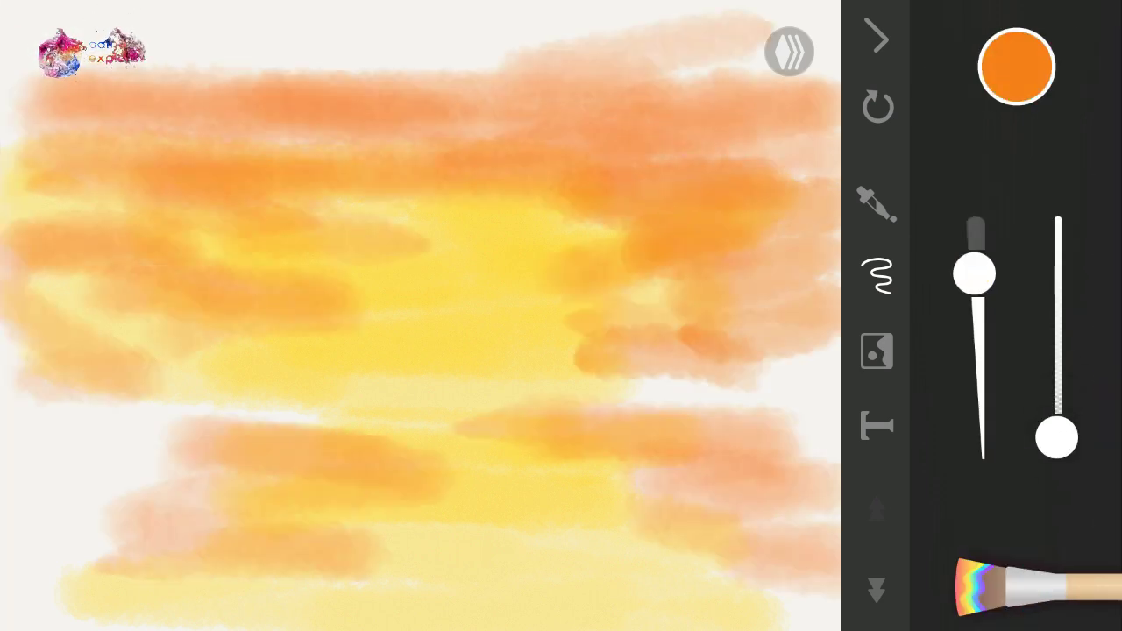
{"action": "left_click_drag", "start_coordinate": [71, 394], "coordinate": [464, 412]}
{"action": "left_click_drag", "start_coordinate": [228, 561], "coordinate": [788, 544]}
Step: Paint red-orange streaks along the top and bottom of the sky
{"action": "left_click", "coordinate": [1016, 65]}
{"action": "left_click", "coordinate": [993, 281]}
{"action": "left_click", "coordinate": [1074, 427]}
{"action": "left_click_drag", "start_coordinate": [385, 70], "coordinate": [771, 61]}
{"action": "left_click", "coordinate": [1065, 66]}
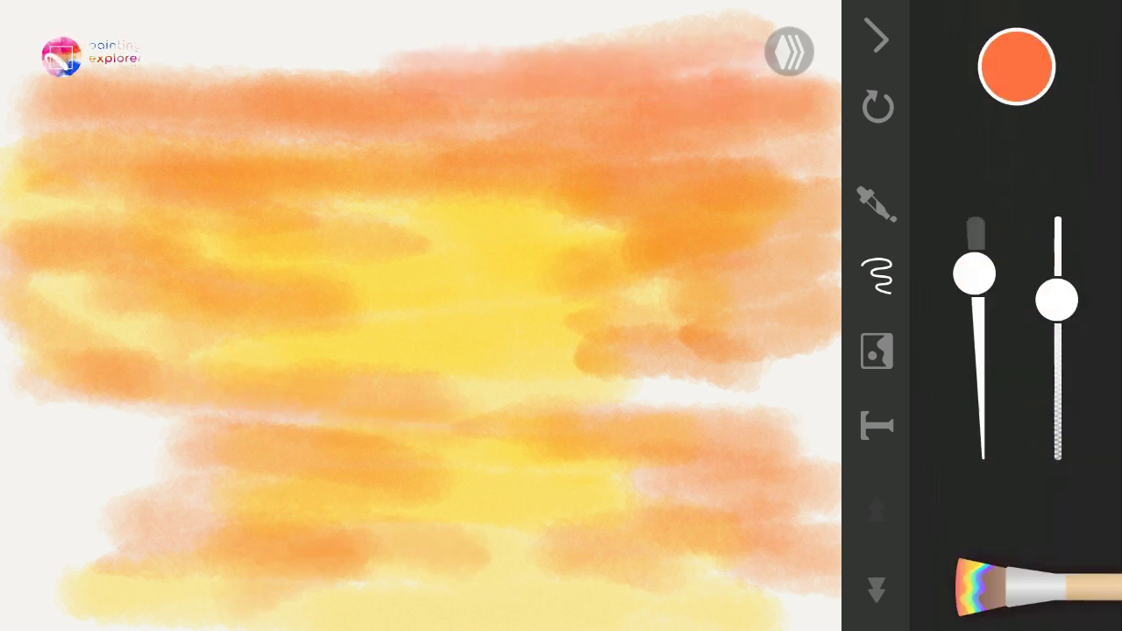
{"action": "left_click_drag", "start_coordinate": [1056, 295], "coordinate": [1056, 426]}
{"action": "left_click_drag", "start_coordinate": [53, 62], "coordinate": [763, 53]}
{"action": "left_click_drag", "start_coordinate": [482, 561], "coordinate": [837, 552]}
{"action": "left_click_drag", "start_coordinate": [44, 447], "coordinate": [421, 544]}
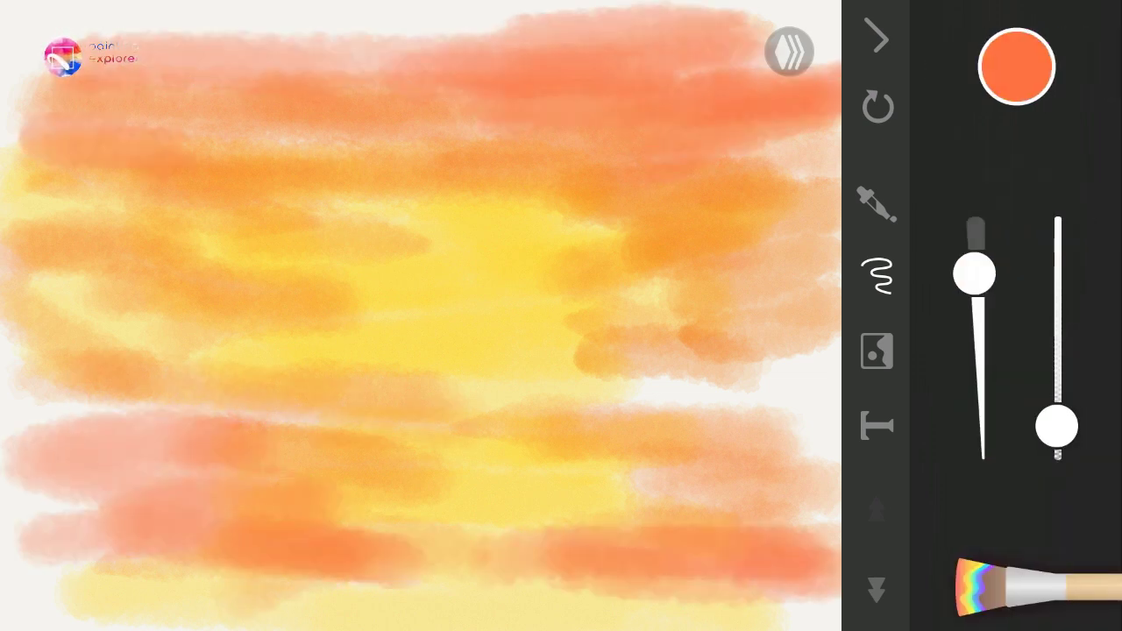
Step: Add dark red streaks at the top right, left and top edge
{"action": "left_click", "coordinate": [1016, 66]}
{"action": "left_click", "coordinate": [1074, 158]}
{"action": "left_click_drag", "start_coordinate": [596, 96], "coordinate": [837, 70]}
{"action": "left_click_drag", "start_coordinate": [837, 158], "coordinate": [605, 237]}
{"action": "left_click_drag", "start_coordinate": [53, 158], "coordinate": [350, 176]}
{"action": "left_click_drag", "start_coordinate": [35, 254], "coordinate": [193, 259]}
{"action": "left_click_drag", "start_coordinate": [246, 30], "coordinate": [596, 27]}
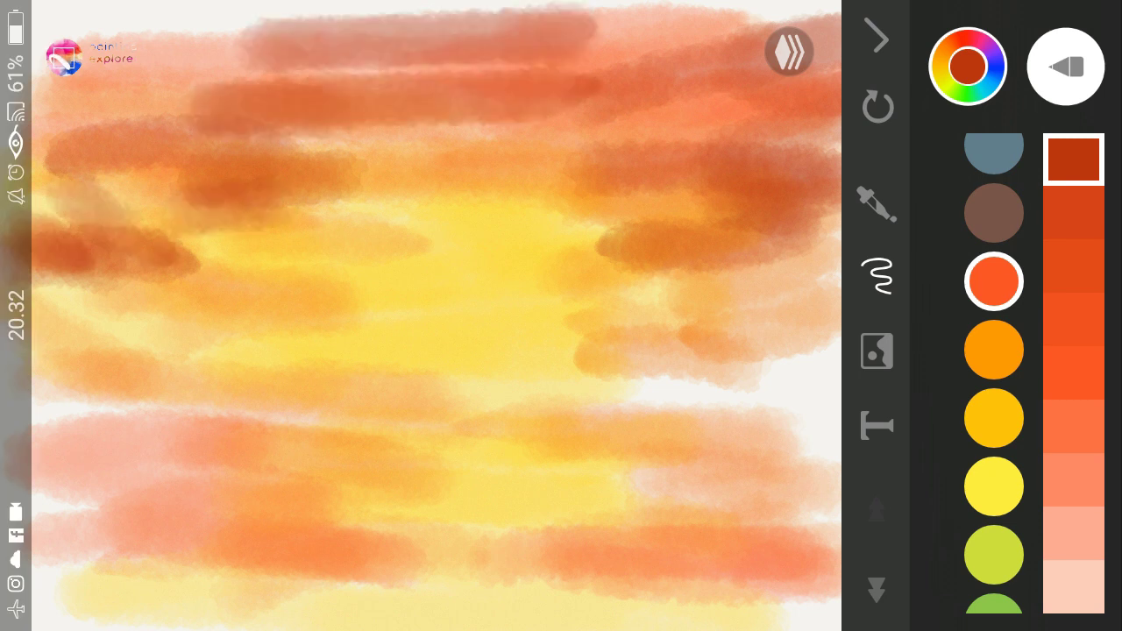
Step: Switch to a different brush type and stroke purple along the top
{"action": "left_click", "coordinate": [1065, 65]}
{"action": "left_click_drag", "start_coordinate": [1034, 263], "coordinate": [1034, 438]}
{"action": "left_click", "coordinate": [1034, 201]}
{"action": "left_click", "coordinate": [1017, 66]}
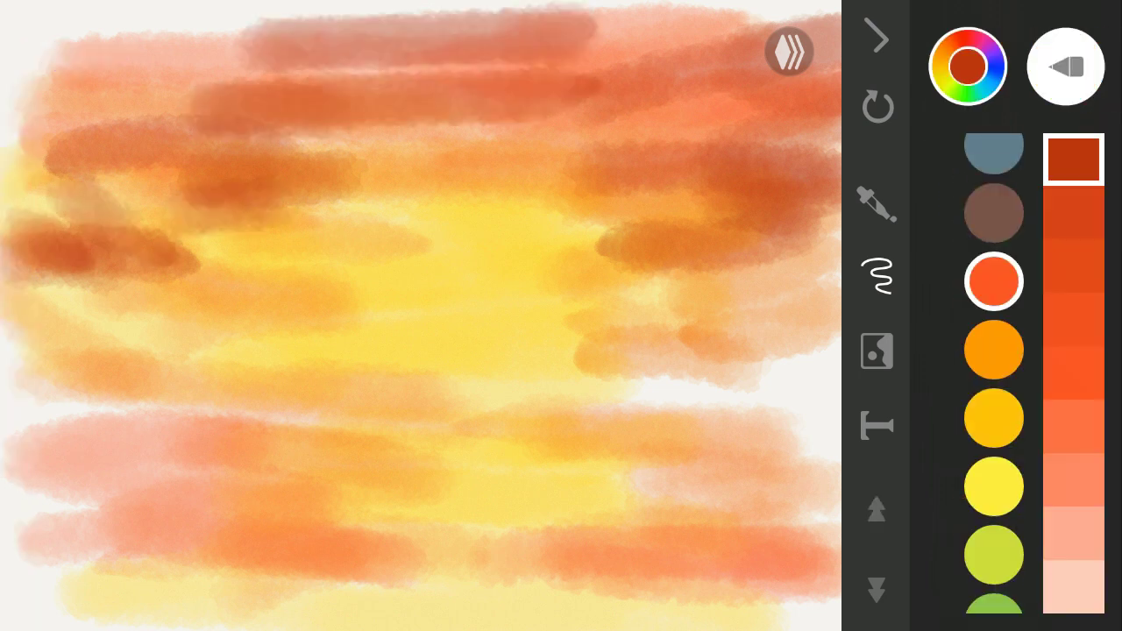
{"action": "left_click_drag", "start_coordinate": [994, 578], "coordinate": [994, 141]}
{"action": "left_click", "coordinate": [994, 559]}
{"action": "left_click_drag", "start_coordinate": [543, 22], "coordinate": [26, 35]}
Step: Paint purple strokes across the upper sky and middle-left area
{"action": "left_click_drag", "start_coordinate": [175, 157], "coordinate": [26, 149]}
{"action": "scroll", "coordinate": [421, 316], "scroll_direction": "up", "scroll_amount": 3}
{"action": "left_click_drag", "start_coordinate": [281, 259], "coordinate": [149, 250]}
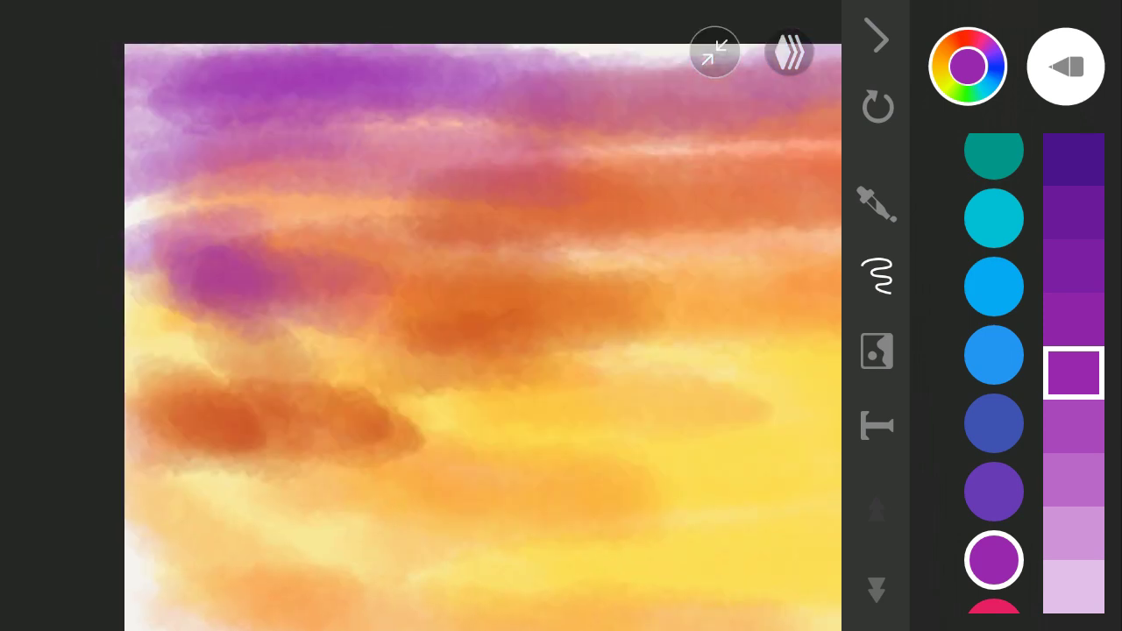
{"action": "scroll", "coordinate": [421, 316], "scroll_direction": "up", "scroll_amount": 2}
{"action": "scroll", "coordinate": [421, 385], "scroll_direction": "down", "scroll_amount": 2}
{"action": "left_click_drag", "start_coordinate": [613, 229], "coordinate": [176, 223]}
{"action": "left_click_drag", "start_coordinate": [263, 438], "coordinate": [438, 219]}
{"action": "left_click_drag", "start_coordinate": [644, 307], "coordinate": [184, 289]}
{"action": "left_click_drag", "start_coordinate": [631, 210], "coordinate": [172, 202]}
Step: Add purple cloud streaks at the lower right and near the bottom
{"action": "scroll", "coordinate": [420, 315], "scroll_direction": "up", "scroll_amount": 3}
{"action": "left_click_drag", "start_coordinate": [664, 500], "coordinate": [389, 313]}
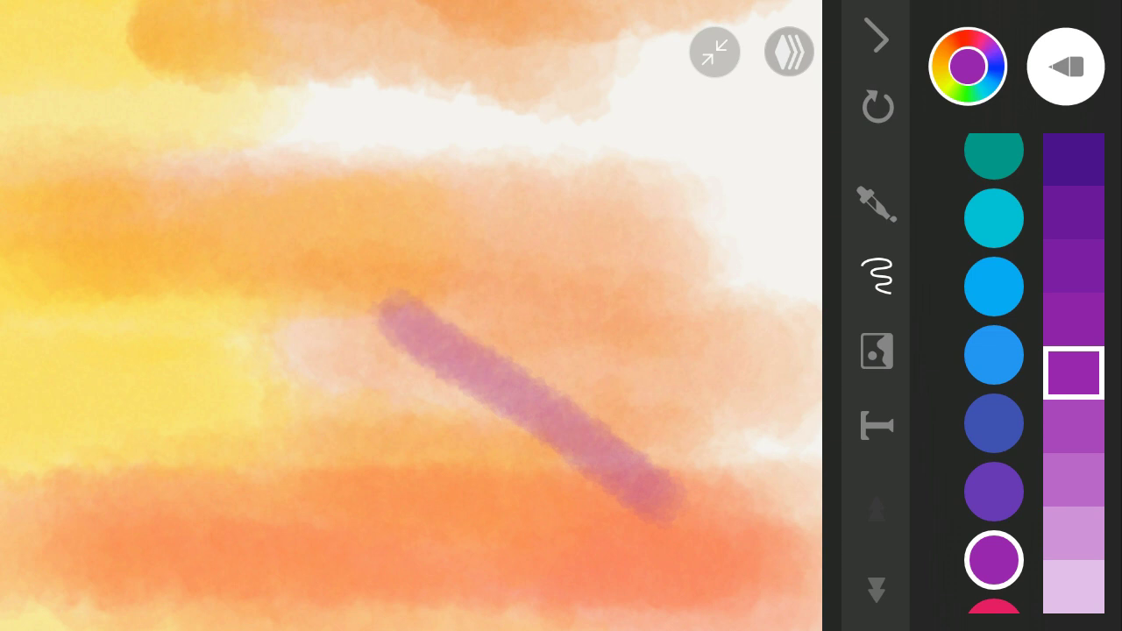
{"action": "left_click_drag", "start_coordinate": [824, 456], "coordinate": [579, 448]}
{"action": "left_click_drag", "start_coordinate": [824, 583], "coordinate": [316, 610]}
{"action": "left_click_drag", "start_coordinate": [822, 254], "coordinate": [455, 254]}
{"action": "left_click_drag", "start_coordinate": [822, 188], "coordinate": [381, 189]}
{"action": "left_click", "coordinate": [715, 53]}
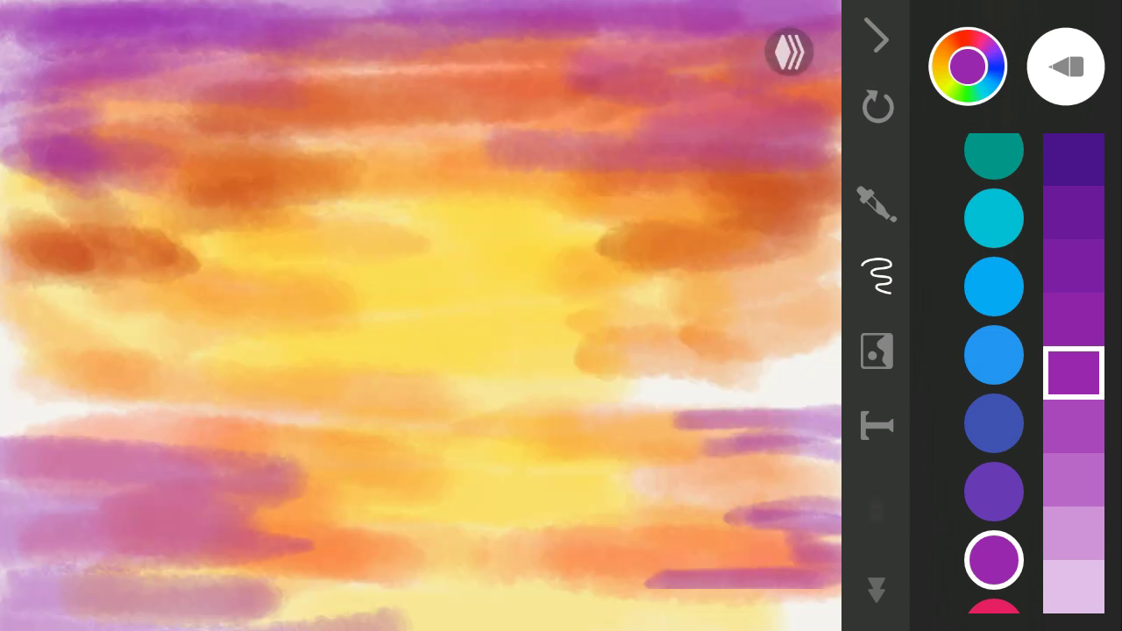
{"action": "scroll", "coordinate": [993, 368], "scroll_direction": "up", "scroll_amount": 5}
Step: Paint a pale yellow sun glow in the centre using the lightest yellow
{"action": "left_click", "coordinate": [993, 419]}
{"action": "left_click", "coordinate": [1074, 586]}
{"action": "mouse_move", "coordinate": [701, 350]}
{"action": "left_mouse_down"}
{"action": "mouse_move", "coordinate": [526, 333]}
{"action": "mouse_move", "coordinate": [474, 271]}
{"action": "left_mouse_up"}
{"action": "mouse_move", "coordinate": [535, 425]}
{"action": "left_mouse_down"}
{"action": "mouse_move", "coordinate": [465, 491]}
{"action": "mouse_move", "coordinate": [508, 574]}
{"action": "left_mouse_up"}
{"action": "left_click", "coordinate": [1065, 66]}
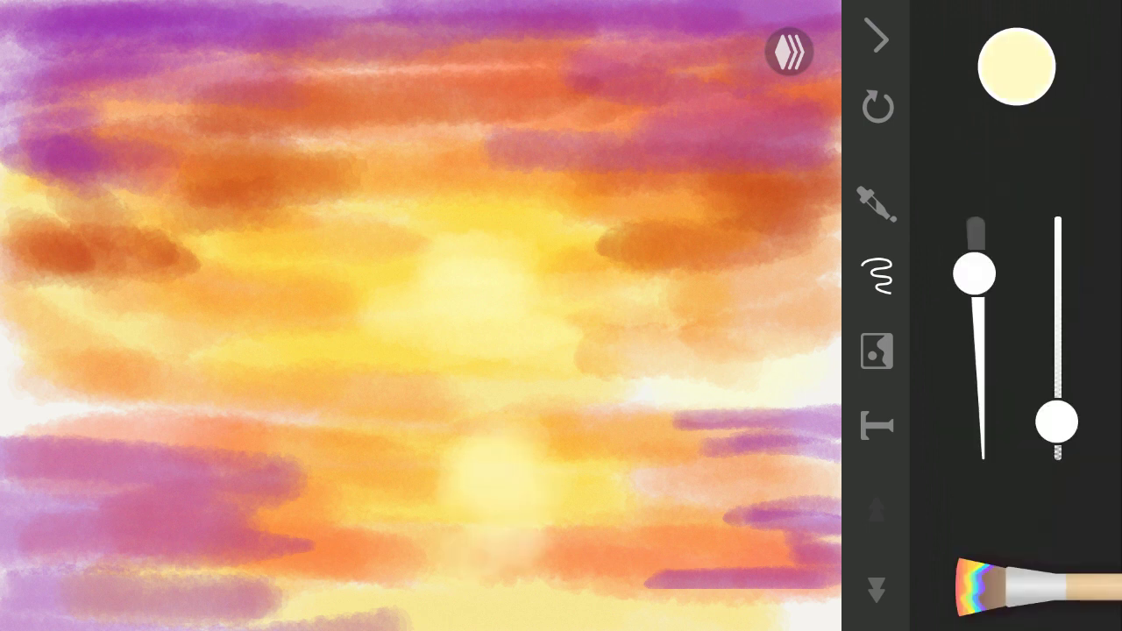
{"action": "left_click_drag", "start_coordinate": [464, 605], "coordinate": [631, 596]}
{"action": "left_click_drag", "start_coordinate": [315, 202], "coordinate": [561, 254]}
Step: Add orange-red and yellow strokes at the upper left
{"action": "left_click", "coordinate": [1017, 66]}
{"action": "left_click", "coordinate": [993, 215]}
{"action": "left_click_drag", "start_coordinate": [83, 294], "coordinate": [214, 294]}
{"action": "left_click_drag", "start_coordinate": [311, 154], "coordinate": [482, 153]}
{"action": "left_click", "coordinate": [993, 419]}
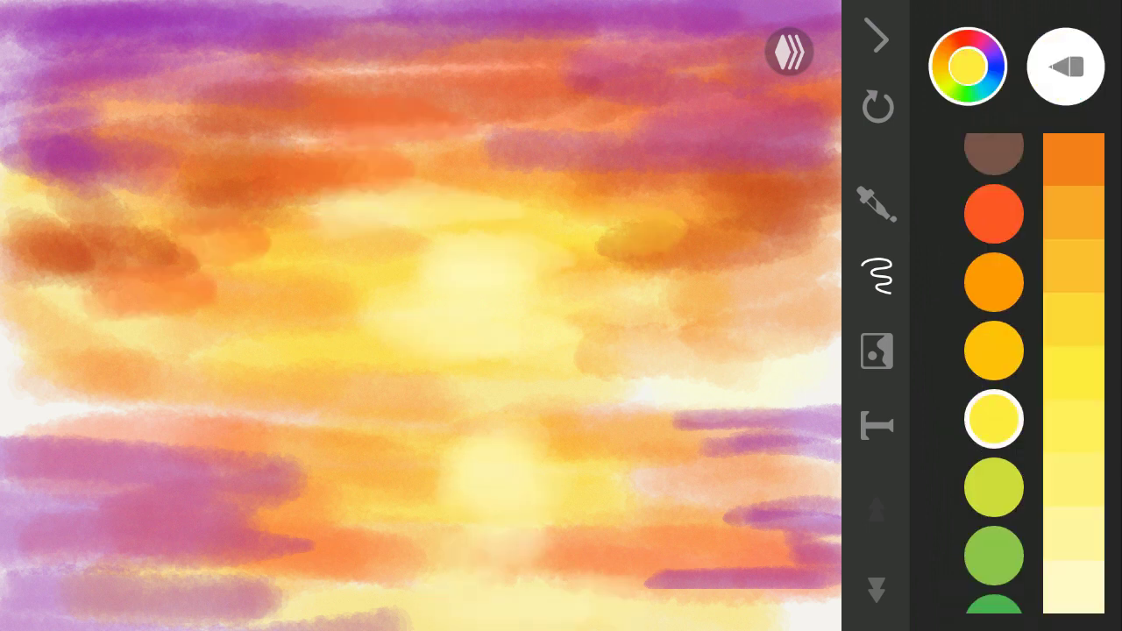
{"action": "left_click_drag", "start_coordinate": [368, 149], "coordinate": [737, 228]}
{"action": "left_click", "coordinate": [1065, 67]}
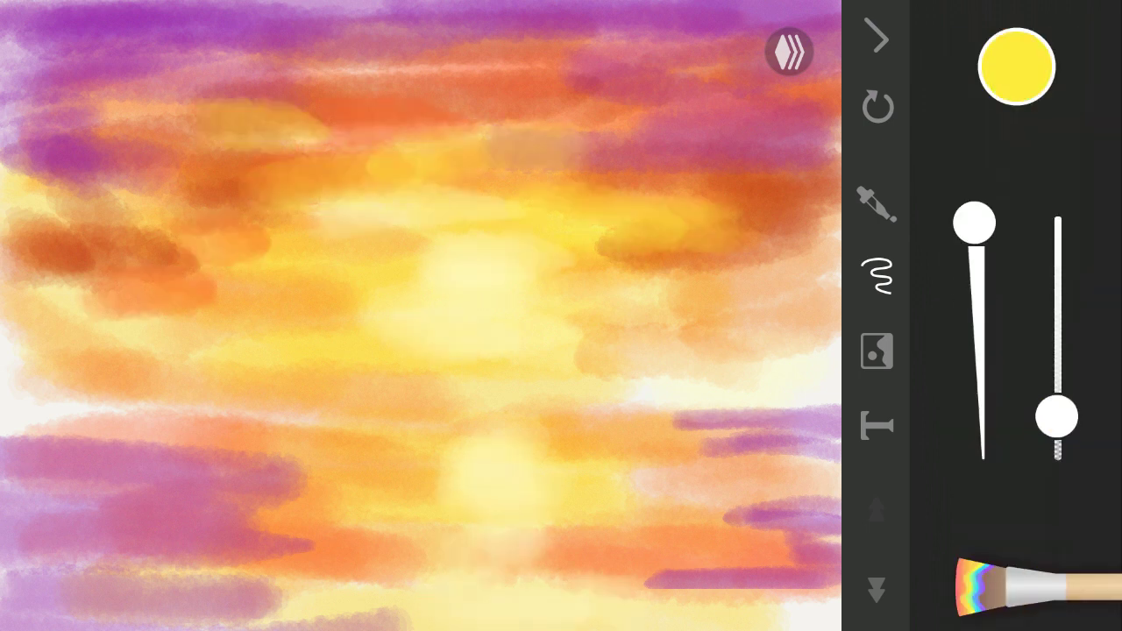
Step: Shrink the brush, paint a dark orange-red streak and switch to the speckled crayon
{"action": "left_click", "coordinate": [1017, 66]}
{"action": "left_click", "coordinate": [994, 308]}
{"action": "left_click", "coordinate": [1070, 65]}
{"action": "left_click_drag", "start_coordinate": [975, 222], "coordinate": [975, 408]}
{"action": "mouse_move", "coordinate": [675, 404]}
{"action": "left_mouse_down"}
{"action": "mouse_move", "coordinate": [798, 377]}
{"action": "mouse_move", "coordinate": [640, 405]}
{"action": "left_mouse_up"}
{"action": "left_click", "coordinate": [1035, 587]}
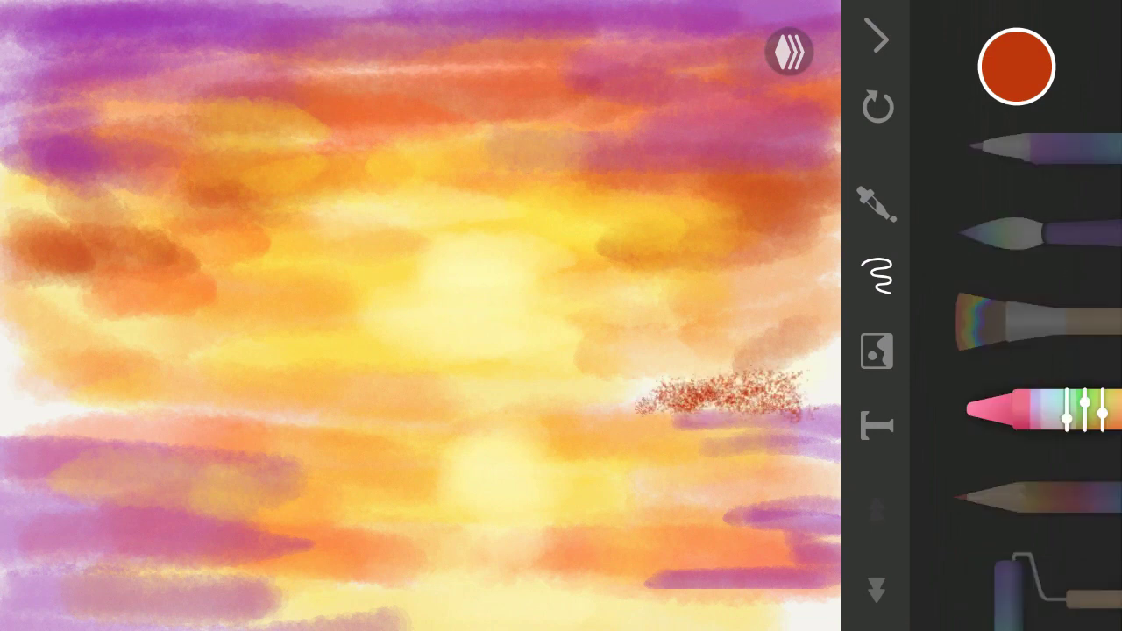
Step: Add a speckled red-orange crayon streak at the left middle
{"action": "left_click", "coordinate": [1017, 67]}
{"action": "left_click", "coordinate": [1074, 210]}
{"action": "left_click", "coordinate": [1017, 66]}
{"action": "left_click", "coordinate": [1017, 67]}
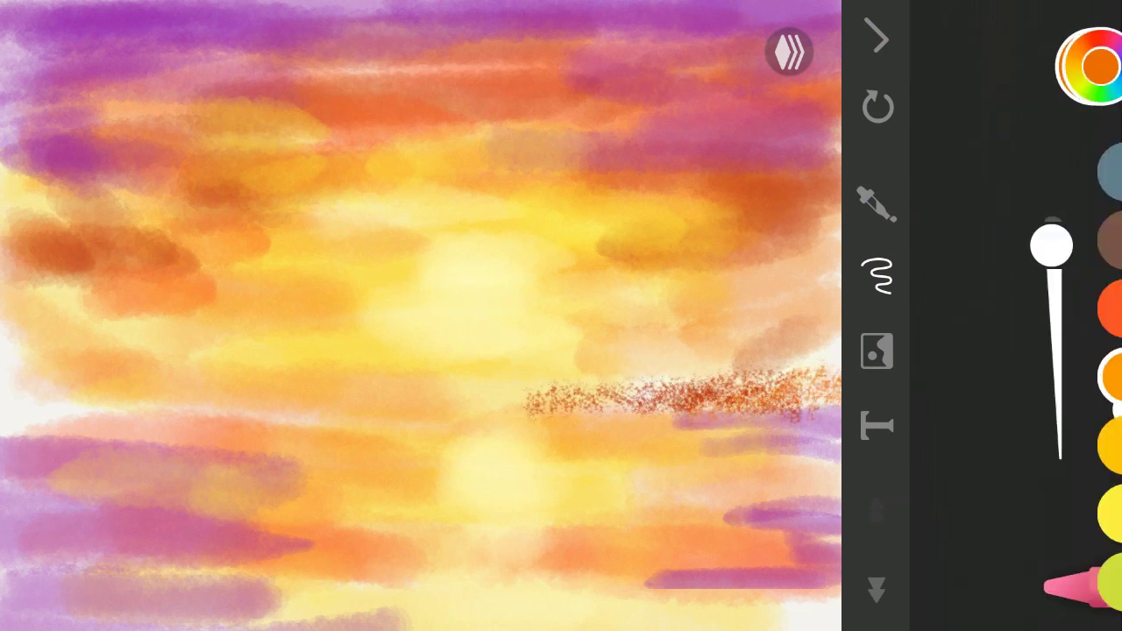
{"action": "left_click", "coordinate": [1075, 320]}
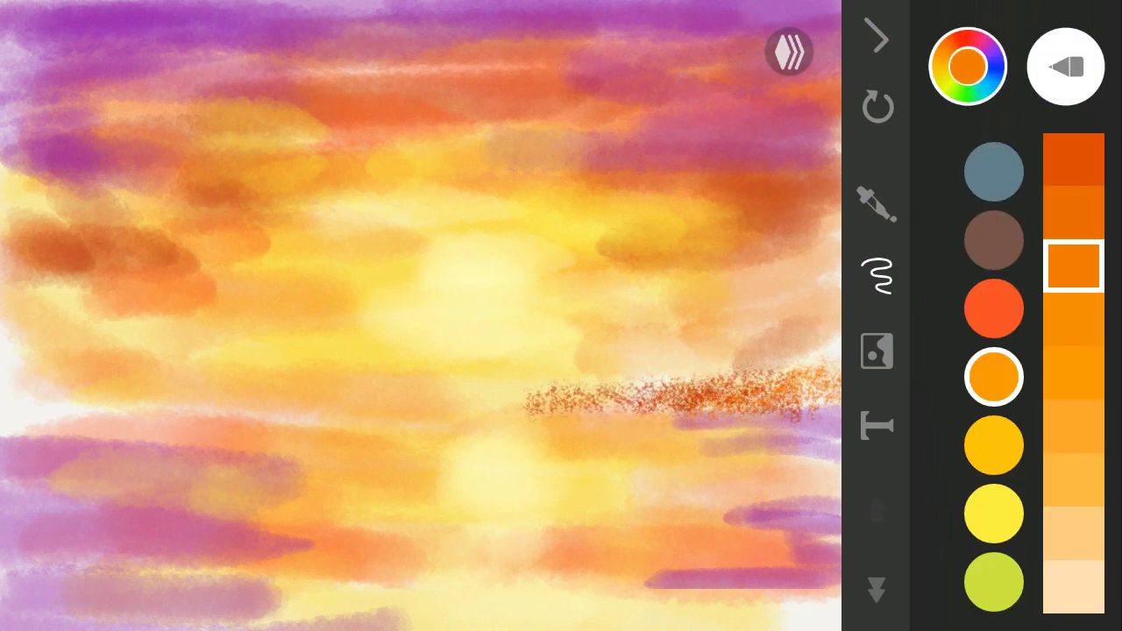
{"action": "left_click", "coordinate": [994, 308]}
{"action": "left_click_drag", "start_coordinate": [263, 421], "coordinate": [132, 430]}
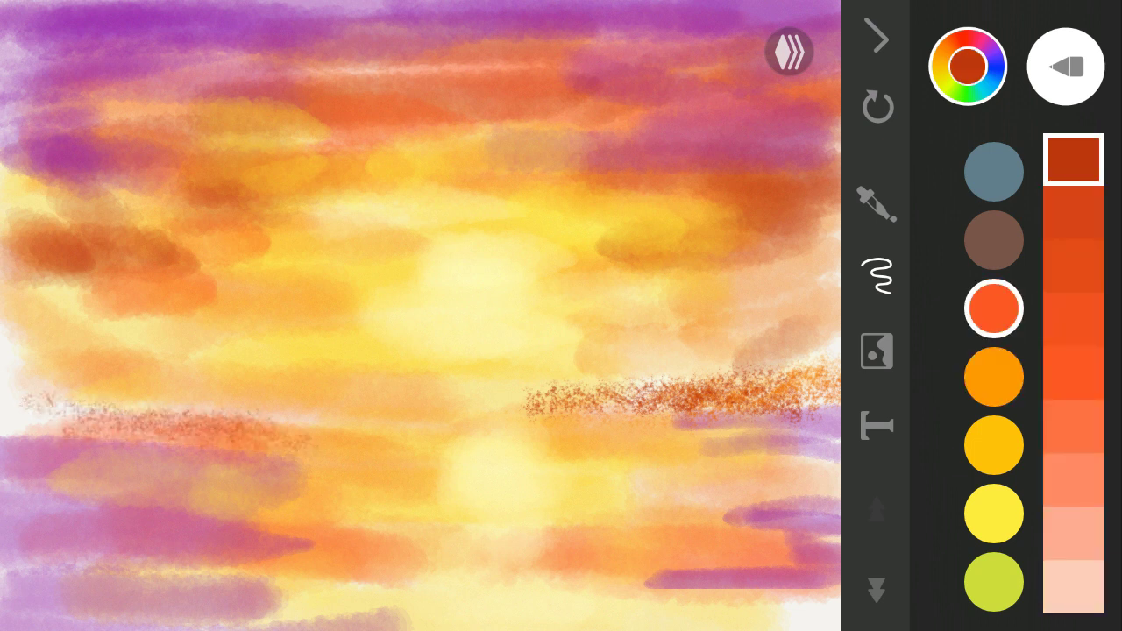
Step: Texture the lower-right corner with dark brown speckles
{"action": "left_click", "coordinate": [993, 240]}
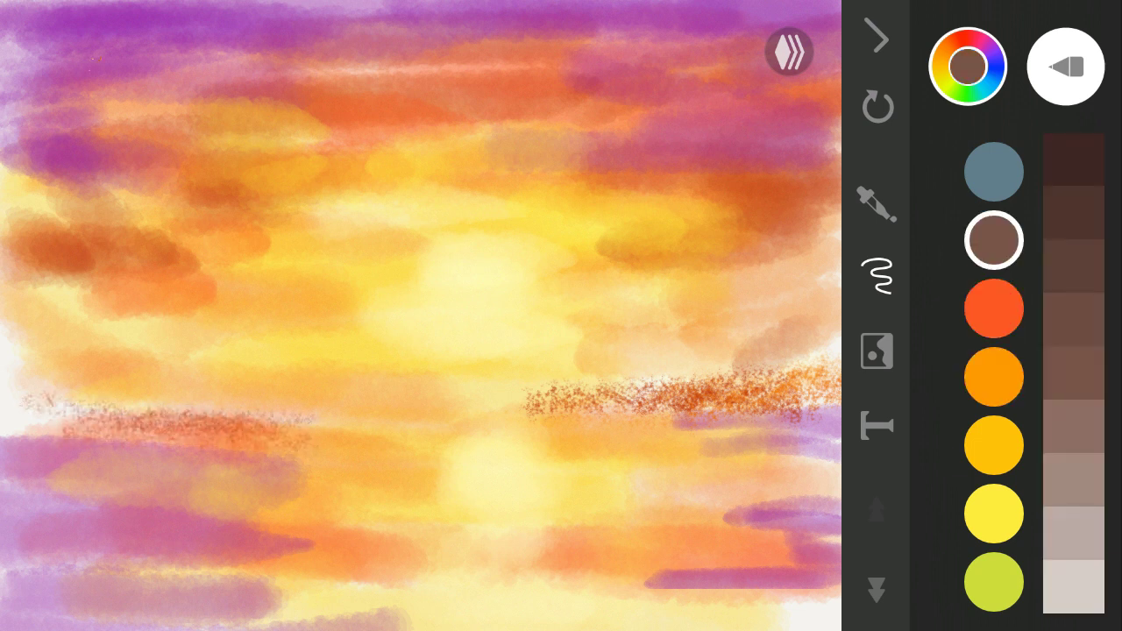
{"action": "mouse_move", "coordinate": [807, 526]}
{"action": "left_mouse_down"}
{"action": "mouse_move", "coordinate": [569, 583]}
{"action": "mouse_move", "coordinate": [824, 526]}
{"action": "mouse_move", "coordinate": [508, 588]}
{"action": "mouse_move", "coordinate": [605, 596]}
{"action": "left_mouse_up"}
{"action": "left_click_drag", "start_coordinate": [829, 561], "coordinate": [763, 623]}
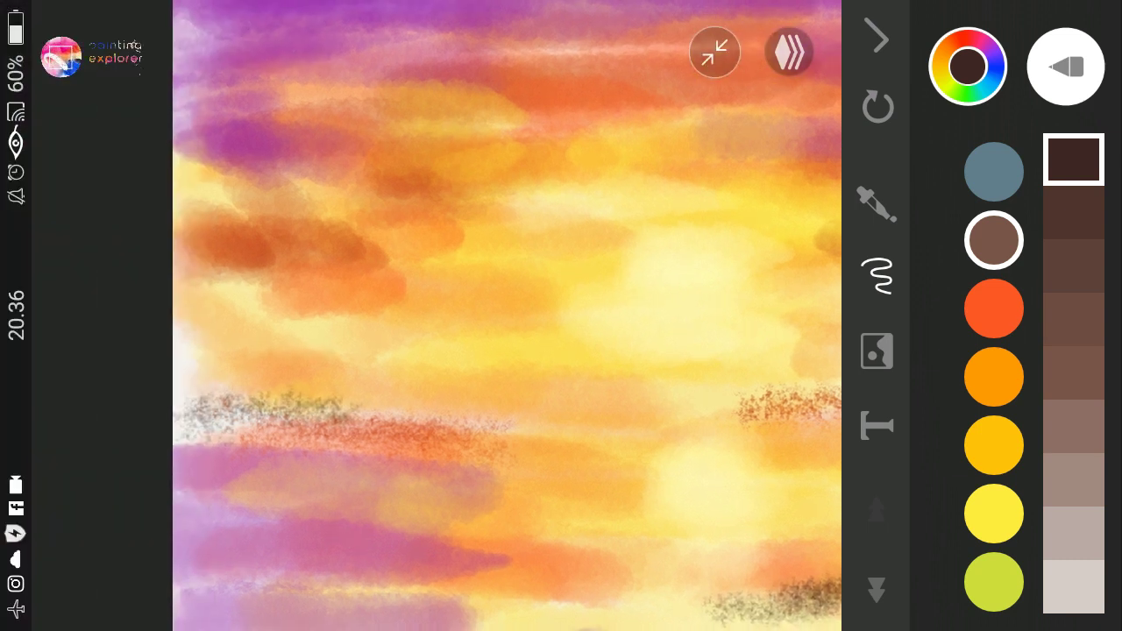
Step: Add dark and purple speckled streaks across the middle-left
{"action": "left_click_drag", "start_coordinate": [193, 403], "coordinate": [526, 425]}
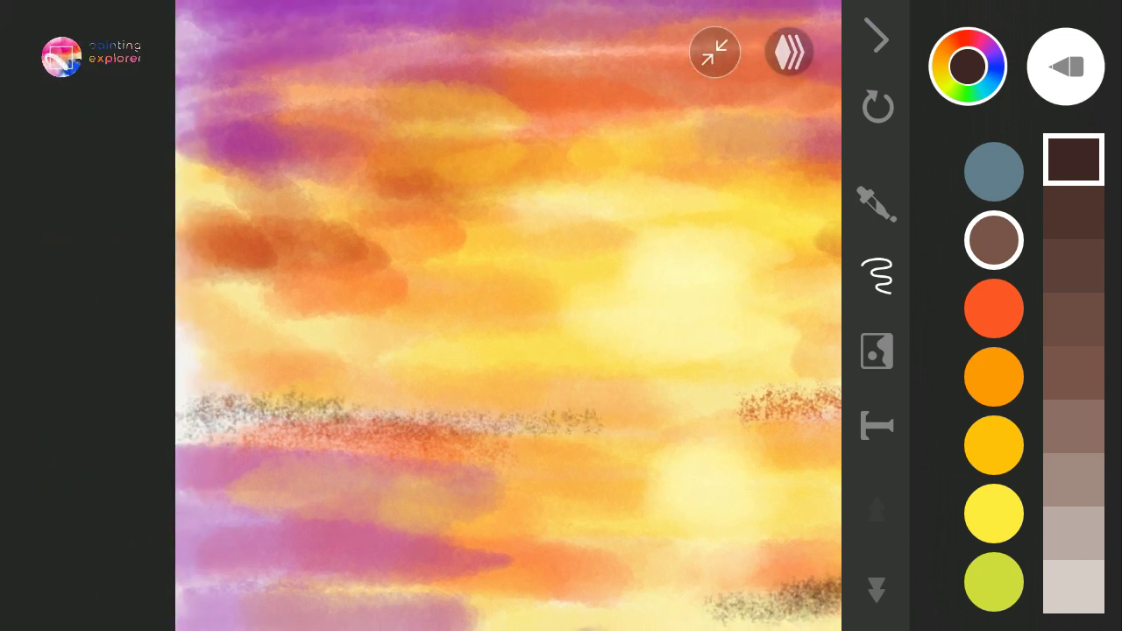
{"action": "left_click_drag", "start_coordinate": [377, 399], "coordinate": [246, 412]}
{"action": "left_click_drag", "start_coordinate": [993, 543], "coordinate": [993, 96]}
{"action": "left_click_drag", "start_coordinate": [994, 579], "coordinate": [993, 482]}
{"action": "left_click", "coordinate": [993, 491]}
{"action": "left_click_drag", "start_coordinate": [180, 412], "coordinate": [347, 421]}
{"action": "left_click_drag", "start_coordinate": [219, 443], "coordinate": [588, 425]}
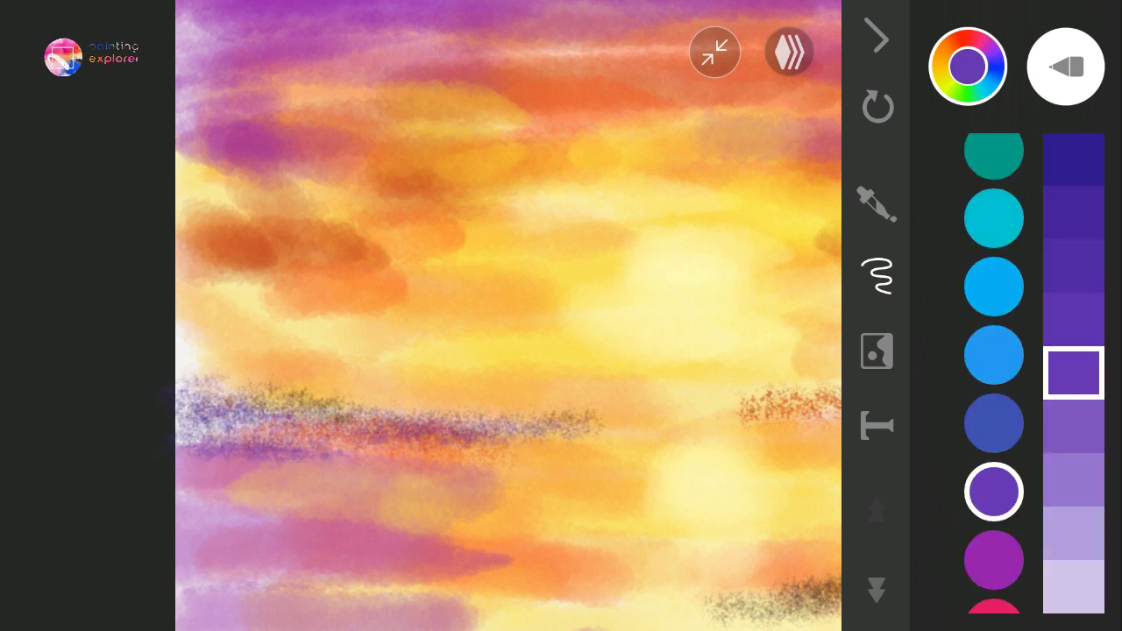
{"action": "left_click_drag", "start_coordinate": [377, 390], "coordinate": [180, 403]}
Step: Speckle light purple along the bottom and pink-red along the shorelines
{"action": "left_click", "coordinate": [1074, 480]}
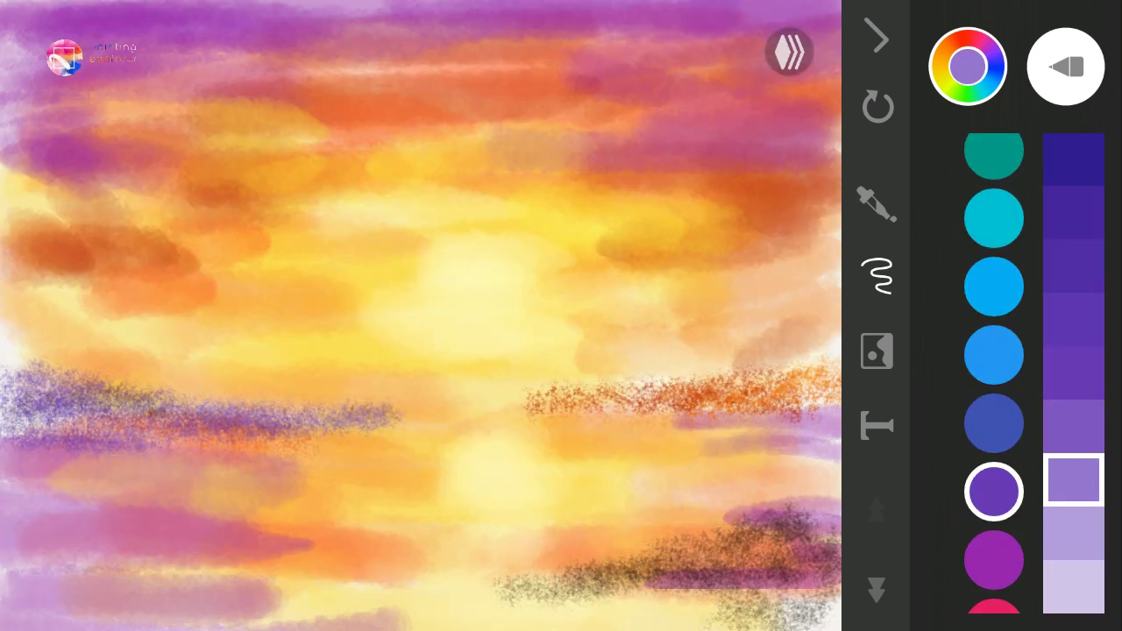
{"action": "left_click_drag", "start_coordinate": [605, 618], "coordinate": [759, 600]}
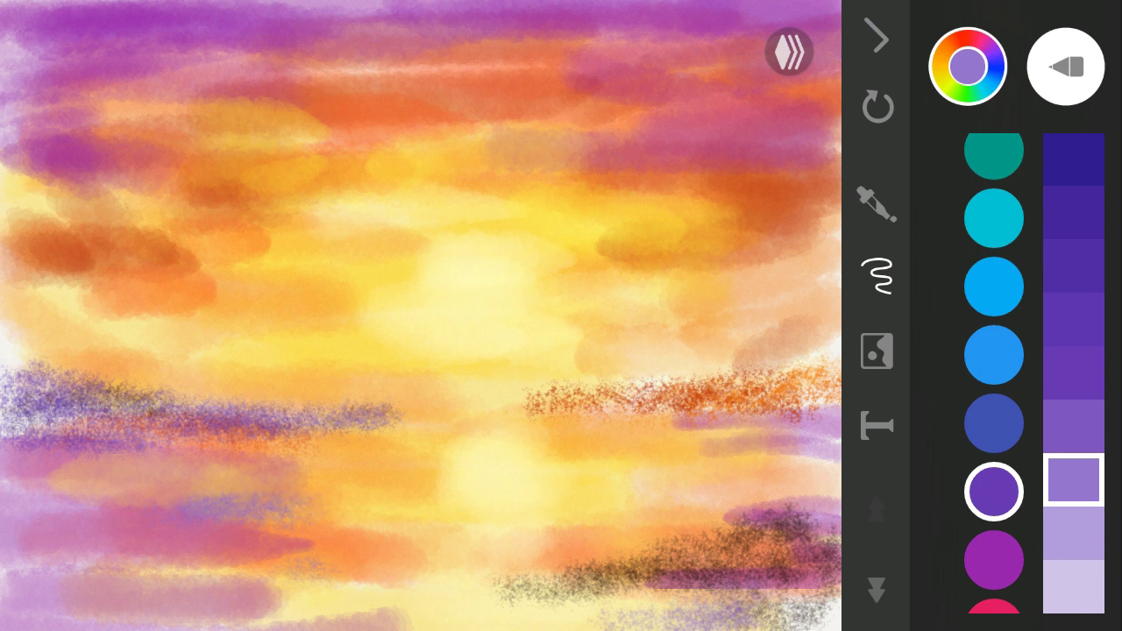
{"action": "left_click_drag", "start_coordinate": [994, 526], "coordinate": [993, 436]}
{"action": "left_click", "coordinate": [994, 542]}
{"action": "left_click_drag", "start_coordinate": [745, 385], "coordinate": [474, 416]}
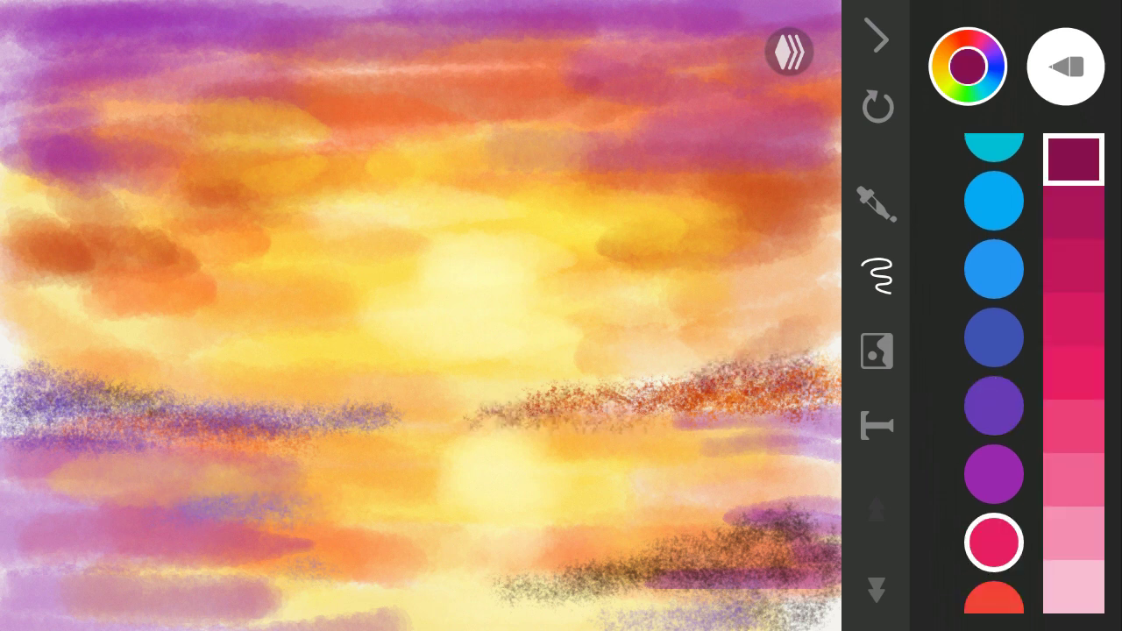
{"action": "left_click_drag", "start_coordinate": [18, 417], "coordinate": [219, 451]}
Step: Paint the boat hull across the water in the darkest indigo blue
{"action": "scroll", "coordinate": [421, 315], "scroll_direction": "up", "scroll_amount": 5}
{"action": "left_click_drag", "start_coordinate": [993, 175], "coordinate": [993, 473]}
{"action": "left_click_drag", "start_coordinate": [993, 562], "coordinate": [993, 155]}
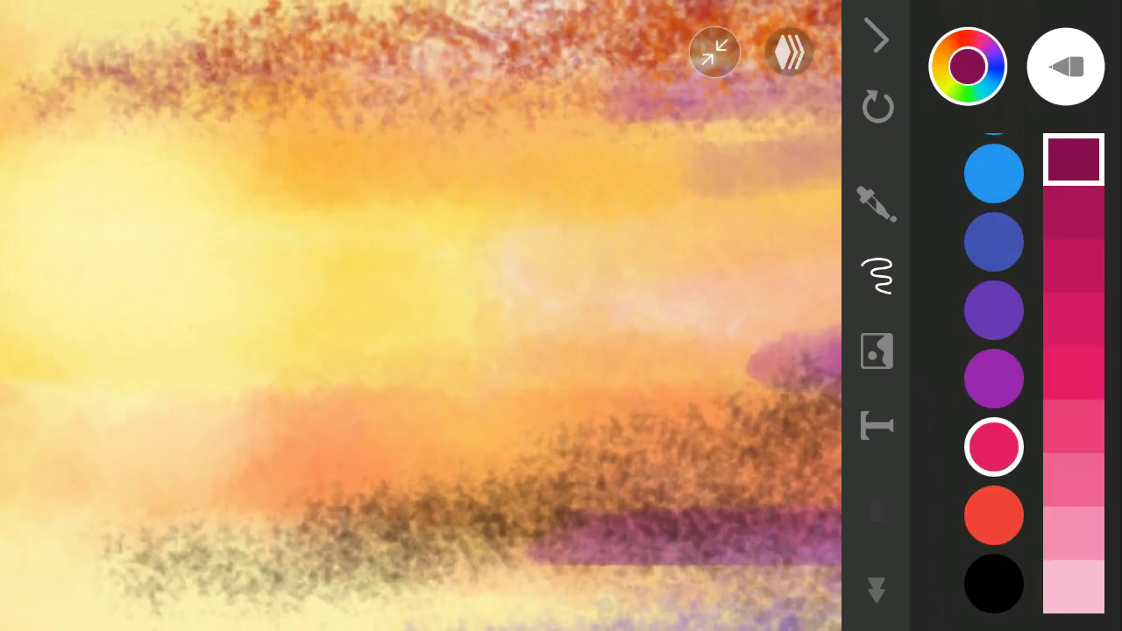
{"action": "left_click", "coordinate": [993, 310]}
{"action": "left_click", "coordinate": [993, 242]}
{"action": "mouse_move", "coordinate": [255, 421]}
{"action": "left_mouse_down"}
{"action": "mouse_move", "coordinate": [491, 407]}
{"action": "mouse_move", "coordinate": [52, 368]}
{"action": "mouse_move", "coordinate": [578, 421]}
{"action": "left_mouse_up"}
{"action": "left_click_drag", "start_coordinate": [70, 377], "coordinate": [596, 408]}
{"action": "left_click_drag", "start_coordinate": [105, 381], "coordinate": [439, 403]}
Step: Undo the stray diagonal blue stroke rising to the right
{"action": "mouse_move", "coordinate": [329, 390]}
{"action": "left_mouse_down"}
{"action": "mouse_move", "coordinate": [460, 351]}
{"action": "mouse_move", "coordinate": [675, 162]}
{"action": "left_mouse_up"}
{"action": "scroll", "coordinate": [421, 316], "scroll_direction": "up", "scroll_amount": 1}
{"action": "scroll", "coordinate": [421, 316], "scroll_direction": "down", "scroll_amount": 2}
{"action": "key", "text": "ctrl+z"}
{"action": "key", "text": "ctrl+z"}
{"action": "scroll", "coordinate": [421, 316], "scroll_direction": "up", "scroll_amount": 2}
Step: Adjust the brush size and opacity, then zoom back out to the whole painting
{"action": "scroll", "coordinate": [420, 316], "scroll_direction": "up", "scroll_amount": 1}
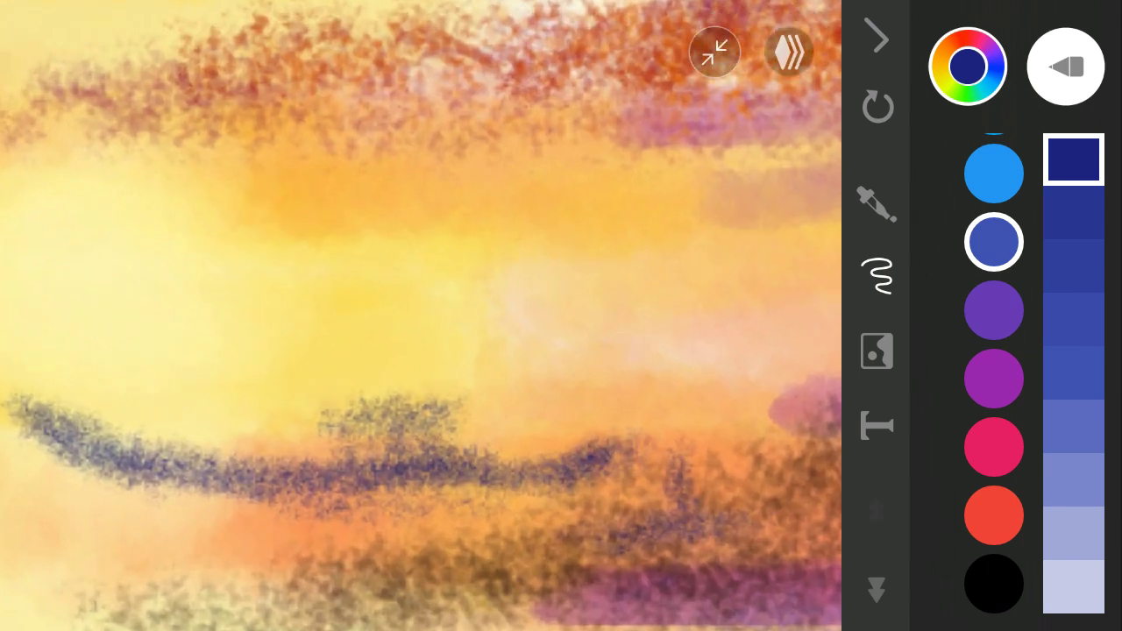
{"action": "left_click", "coordinate": [877, 276]}
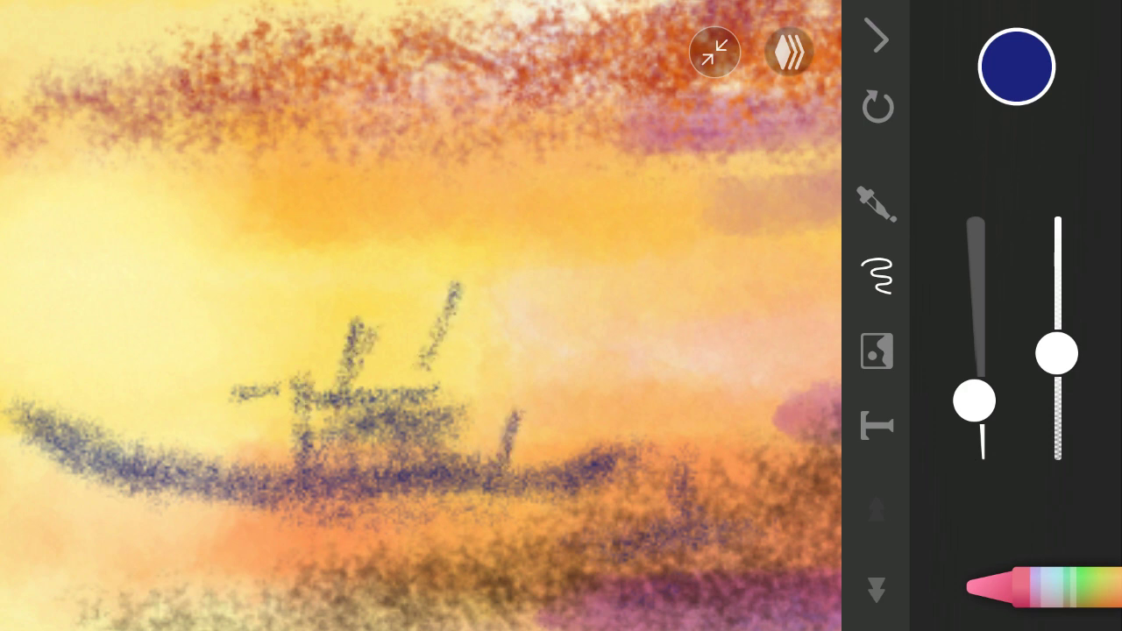
{"action": "scroll", "coordinate": [421, 316], "scroll_direction": "up", "scroll_amount": 1}
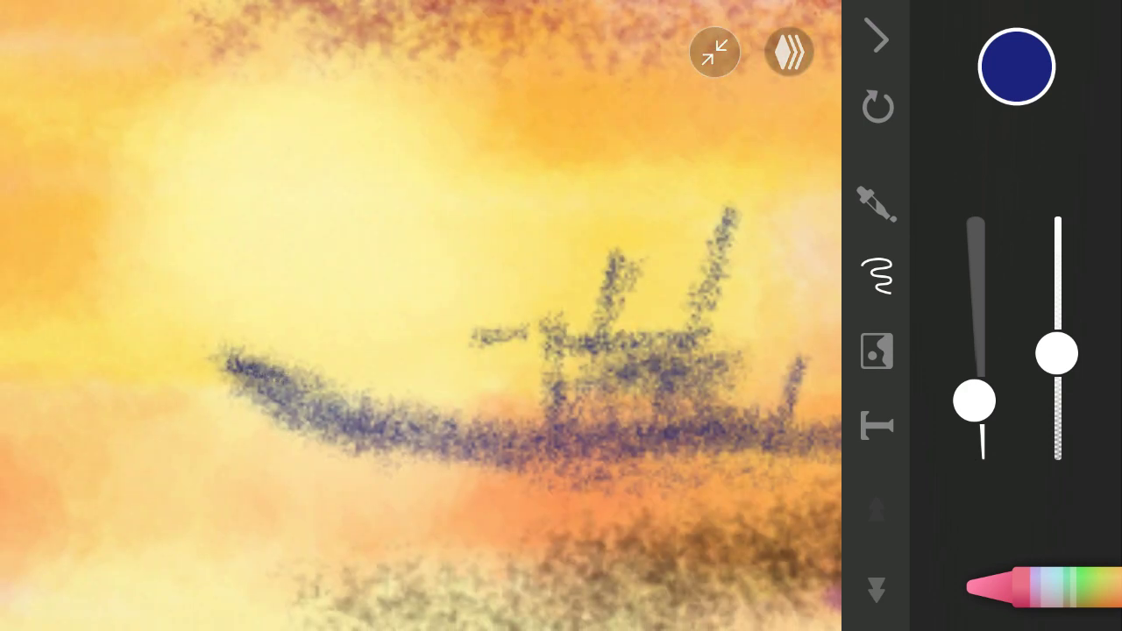
{"action": "left_click", "coordinate": [715, 53]}
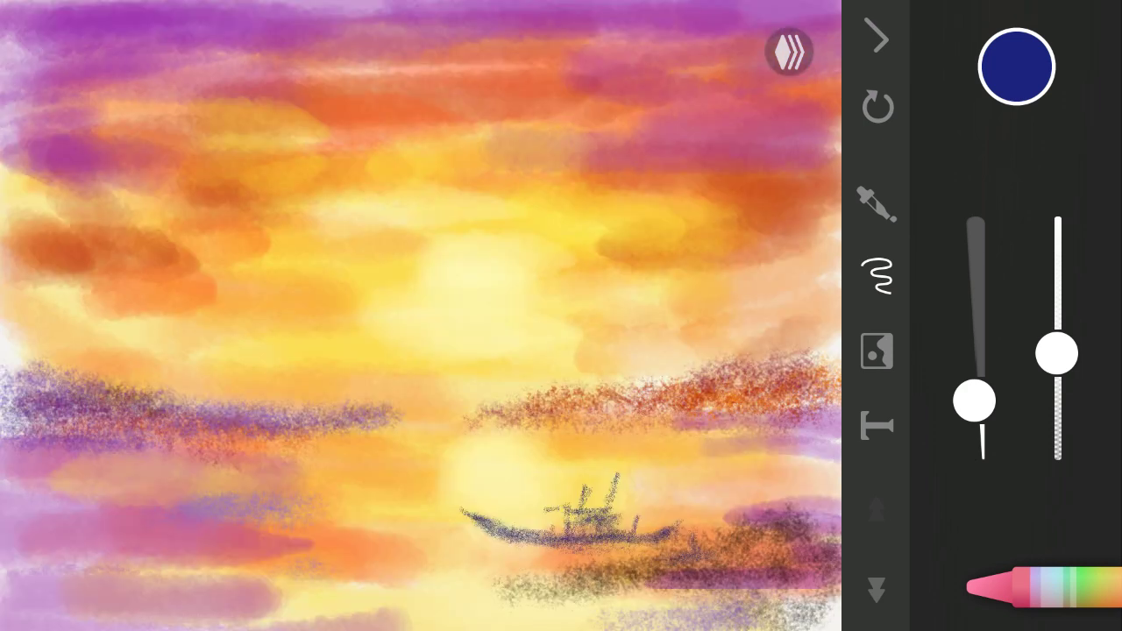
Step: Paint purple and lighter purple reflections beneath the hull, then select magenta-purple
{"action": "left_click", "coordinate": [1016, 66]}
{"action": "left_click", "coordinate": [993, 310]}
{"action": "scroll", "coordinate": [421, 316], "scroll_direction": "up", "scroll_amount": 3}
{"action": "left_click_drag", "start_coordinate": [298, 405], "coordinate": [605, 399]}
{"action": "left_click_drag", "start_coordinate": [377, 412], "coordinate": [140, 431]}
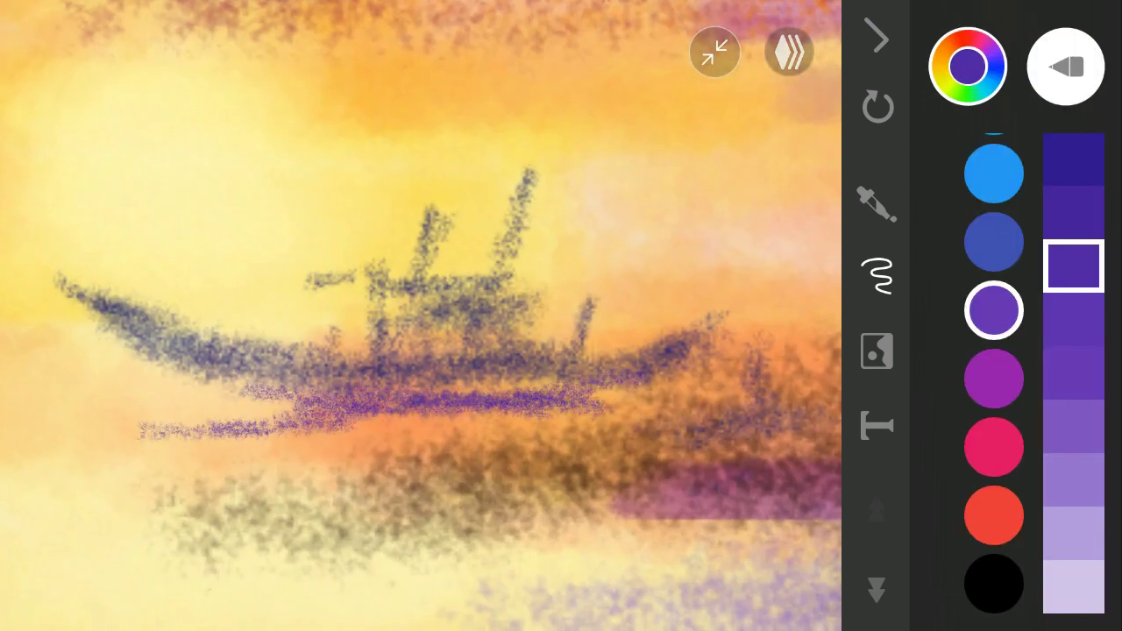
{"action": "left_click", "coordinate": [1073, 479]}
{"action": "left_click_drag", "start_coordinate": [298, 401], "coordinate": [153, 449]}
{"action": "left_click", "coordinate": [994, 378]}
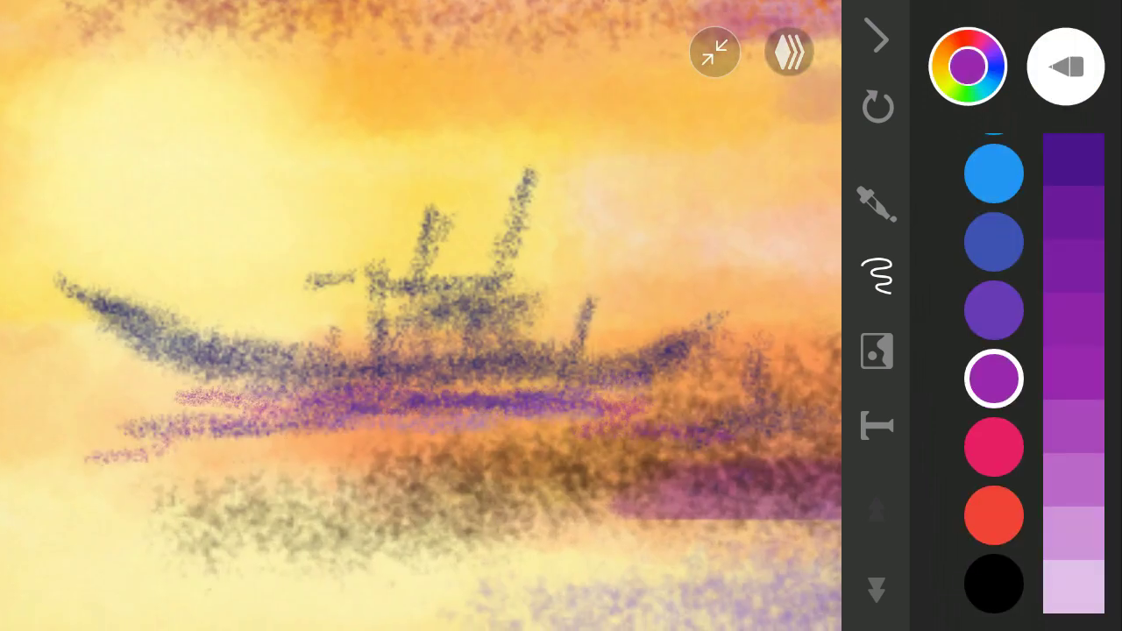
{"action": "scroll", "coordinate": [993, 377], "scroll_direction": "down", "scroll_amount": 5}
Step: Add a yellow glow stroke along the hull and zoom out to the whole painting
{"action": "left_click", "coordinate": [993, 444]}
{"action": "left_click", "coordinate": [1066, 66]}
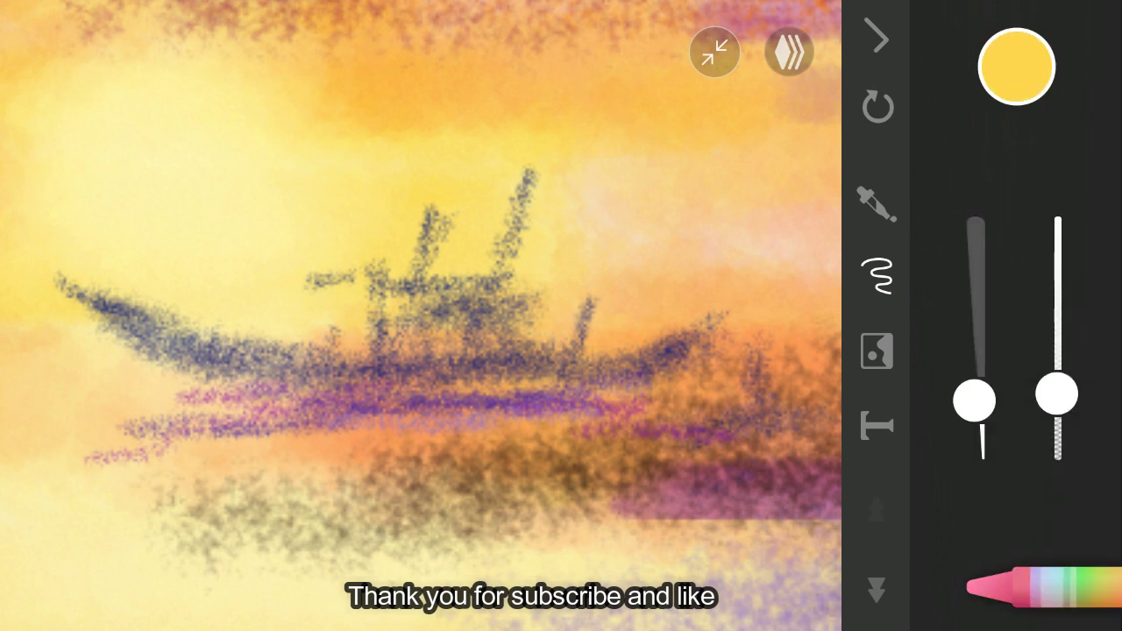
{"action": "left_click_drag", "start_coordinate": [281, 393], "coordinate": [605, 394]}
{"action": "left_click", "coordinate": [1015, 65]}
{"action": "left_click", "coordinate": [715, 53]}
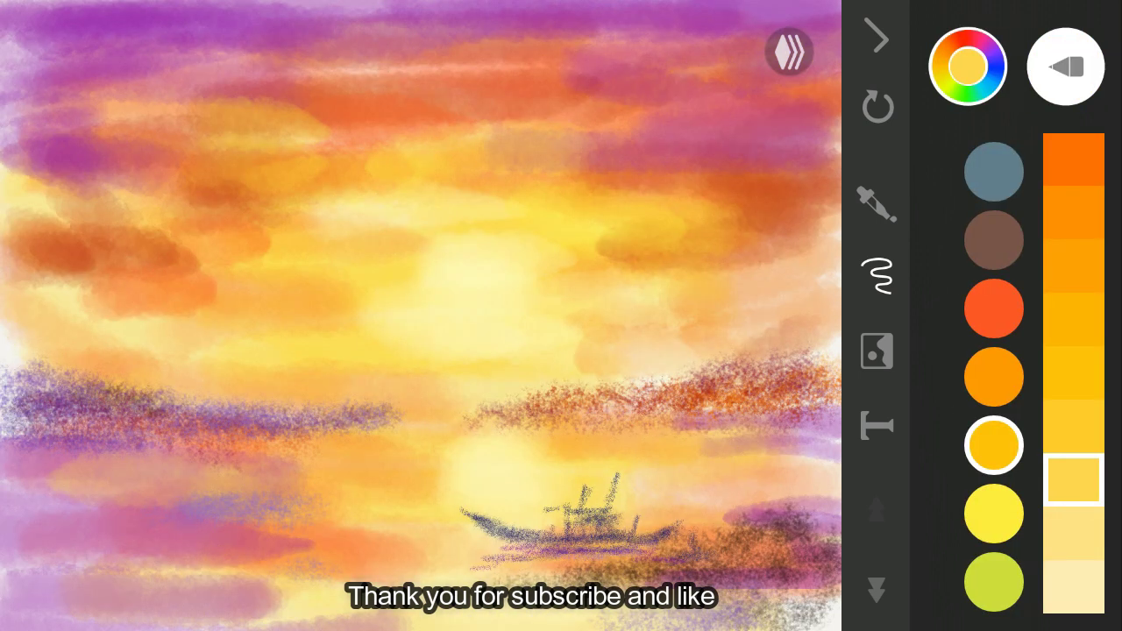
Step: Darken the boat hull from right to left with grey-blue
{"action": "scroll", "coordinate": [667, 565], "scroll_direction": "up", "scroll_amount": 5}
{"action": "left_click", "coordinate": [994, 171]}
{"action": "left_click", "coordinate": [1066, 66]}
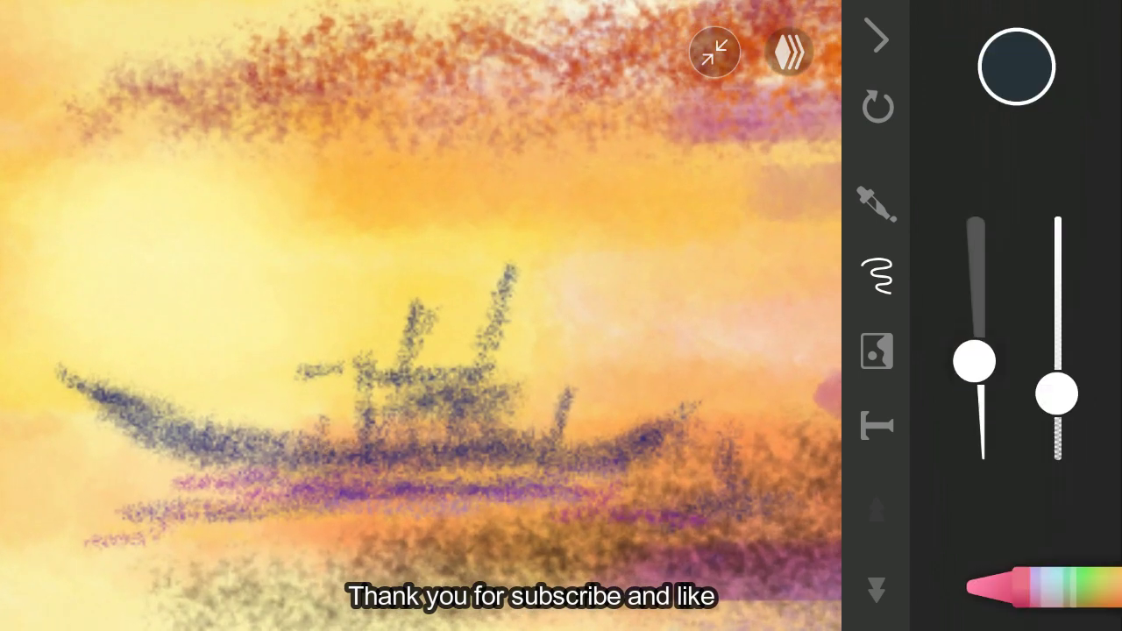
{"action": "mouse_move", "coordinate": [421, 451]}
{"action": "left_mouse_down"}
{"action": "mouse_move", "coordinate": [210, 442]}
{"action": "mouse_move", "coordinate": [88, 385]}
{"action": "left_mouse_up"}
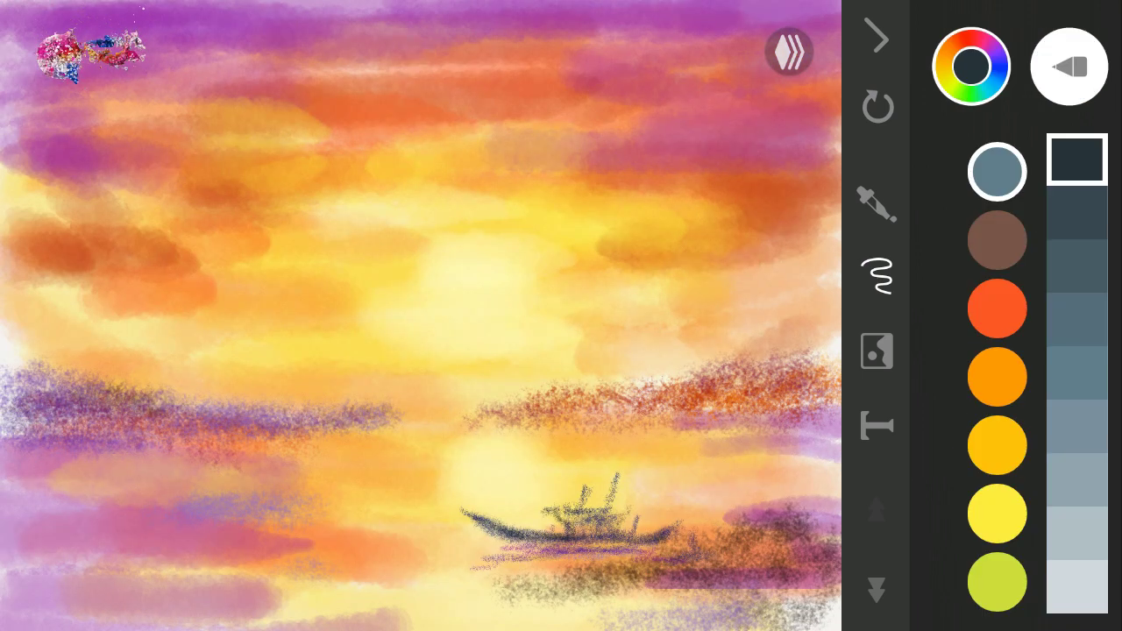
{"action": "left_click", "coordinate": [1075, 263]}
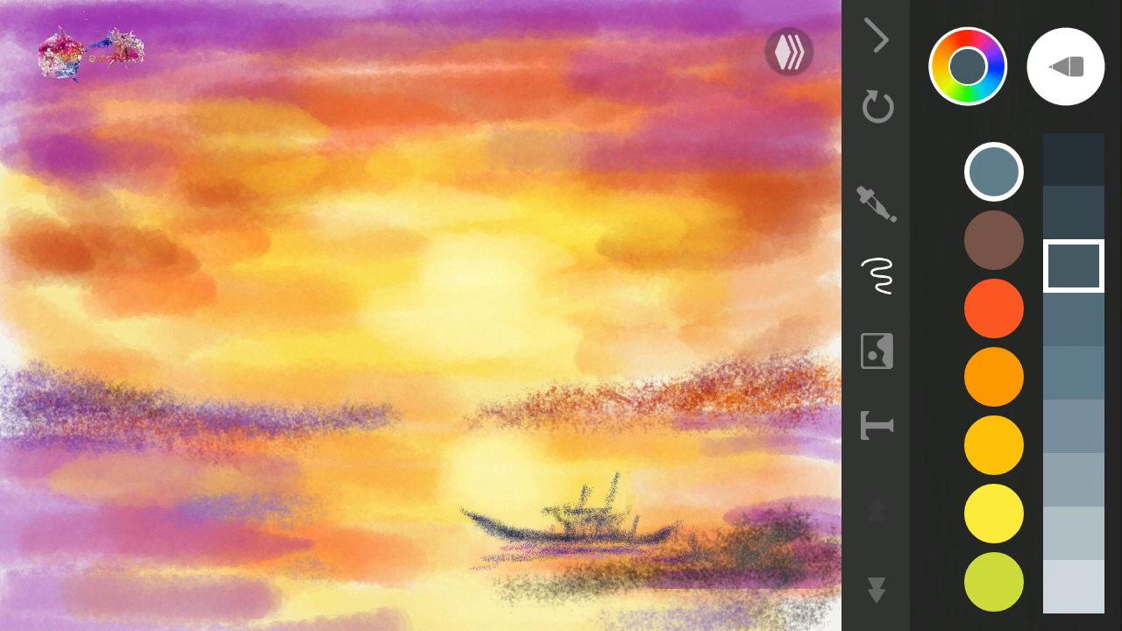
Step: Try grey, orange, red and brown swatches, then paint a red stroke at the lower right
{"action": "left_click", "coordinate": [993, 377]}
{"action": "left_click", "coordinate": [1073, 480]}
{"action": "left_click", "coordinate": [1073, 372]}
{"action": "left_click", "coordinate": [994, 308]}
{"action": "left_click", "coordinate": [1073, 160]}
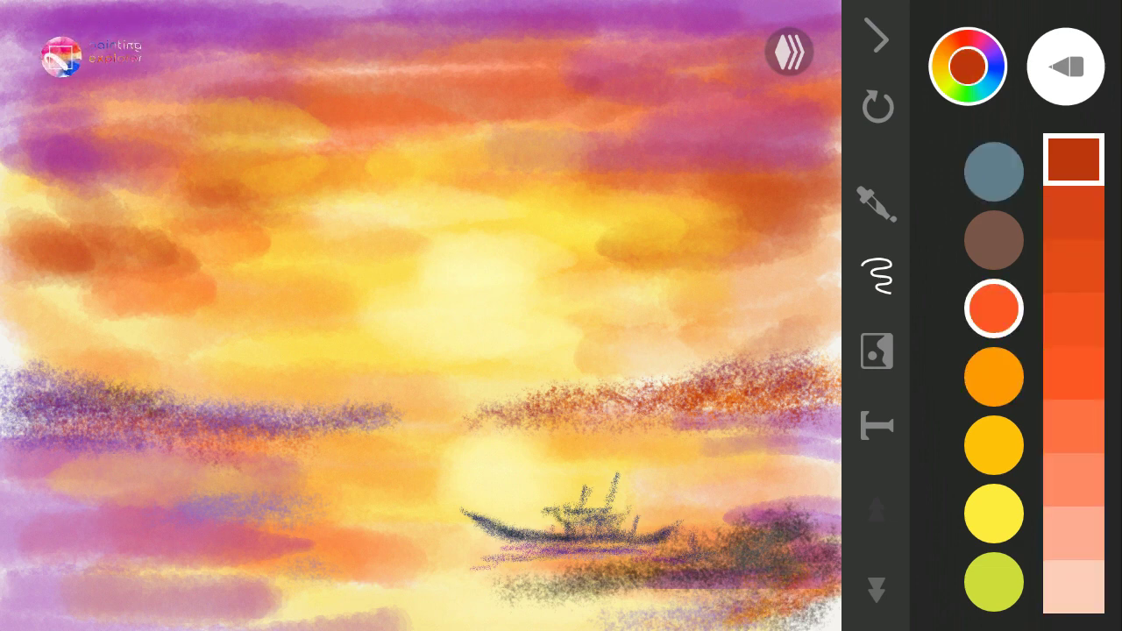
{"action": "left_click", "coordinate": [993, 239]}
{"action": "scroll", "coordinate": [701, 543], "scroll_direction": "up", "scroll_amount": 2}
{"action": "scroll", "coordinate": [701, 543], "scroll_direction": "up", "scroll_amount": 3}
{"action": "scroll", "coordinate": [701, 543], "scroll_direction": "up", "scroll_amount": 3}
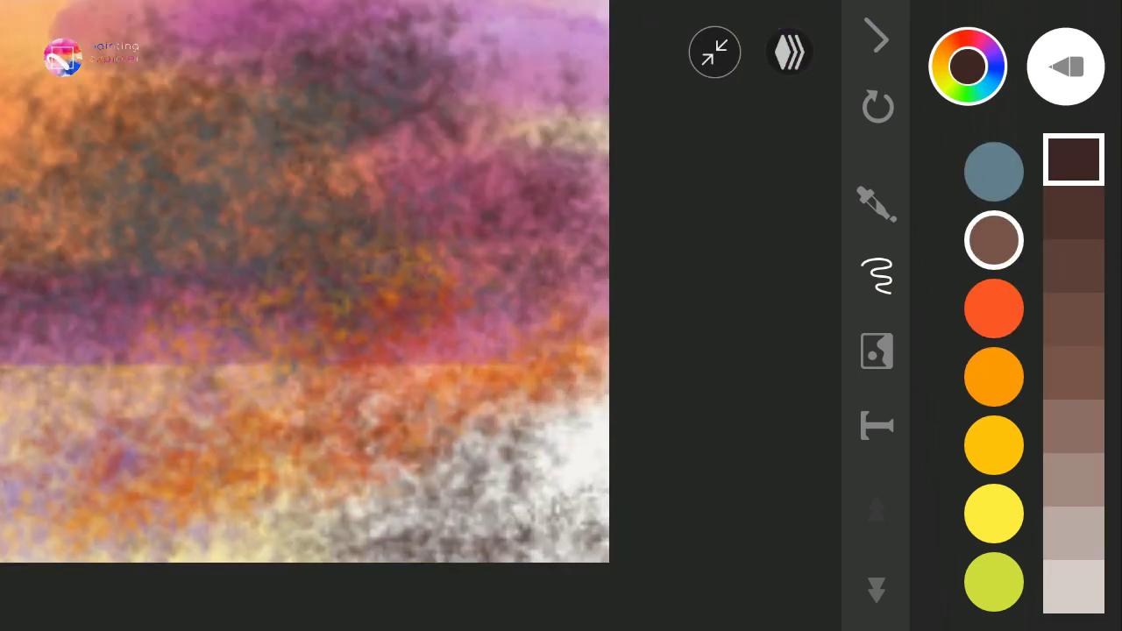
{"action": "left_click", "coordinate": [993, 308]}
{"action": "left_click", "coordinate": [1065, 67]}
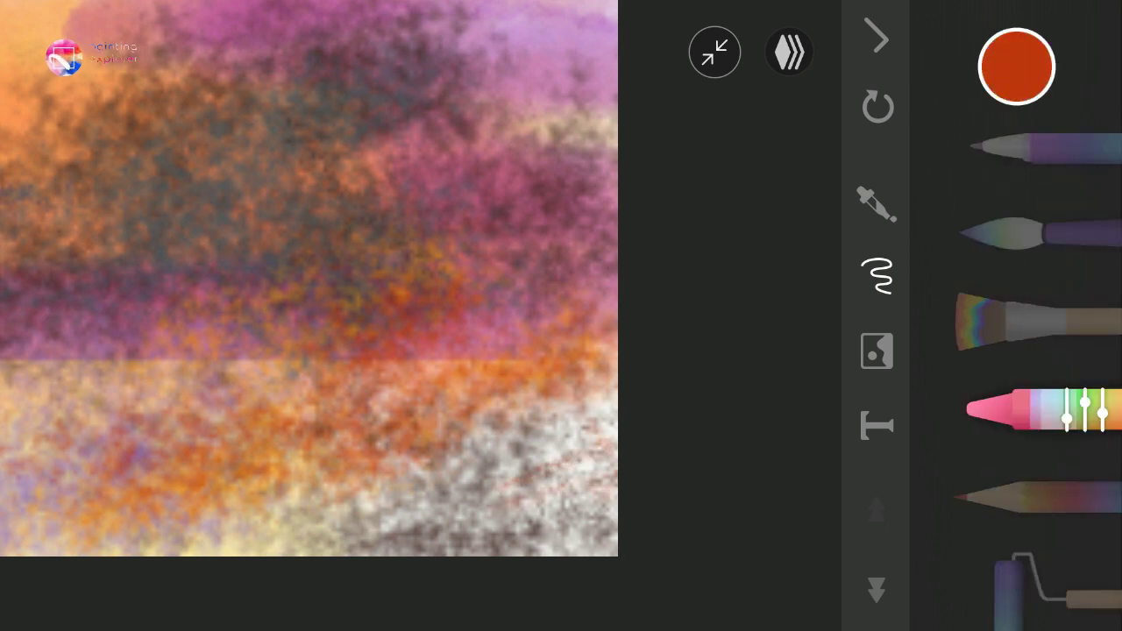
{"action": "left_click_drag", "start_coordinate": [692, 359], "coordinate": [491, 526]}
Step: Deepen the lower-right bank with two rounds of dark grey strokes
{"action": "left_click", "coordinate": [1016, 67]}
{"action": "left_click", "coordinate": [993, 171]}
{"action": "mouse_move", "coordinate": [604, 403]}
{"action": "left_mouse_down"}
{"action": "mouse_move", "coordinate": [491, 517]}
{"action": "mouse_move", "coordinate": [298, 508]}
{"action": "left_mouse_up"}
{"action": "left_click", "coordinate": [1073, 212]}
{"action": "left_click_drag", "start_coordinate": [605, 368], "coordinate": [298, 526]}
{"action": "left_click", "coordinate": [714, 52]}
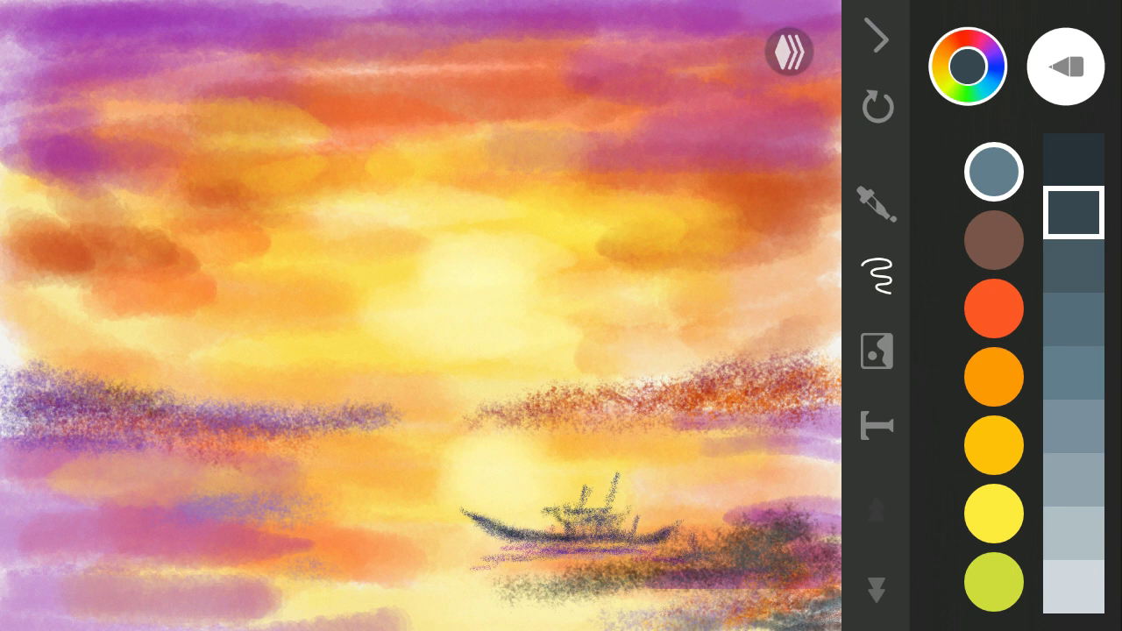
Step: Sample dark blue, periwinkle, pink and indigo shades in the colour swatches
{"action": "left_click_drag", "start_coordinate": [993, 526], "coordinate": [994, 219]}
{"action": "left_click", "coordinate": [994, 359]}
{"action": "left_click", "coordinate": [1075, 211]}
{"action": "left_click", "coordinate": [1065, 67]}
{"action": "left_click", "coordinate": [1085, 320]}
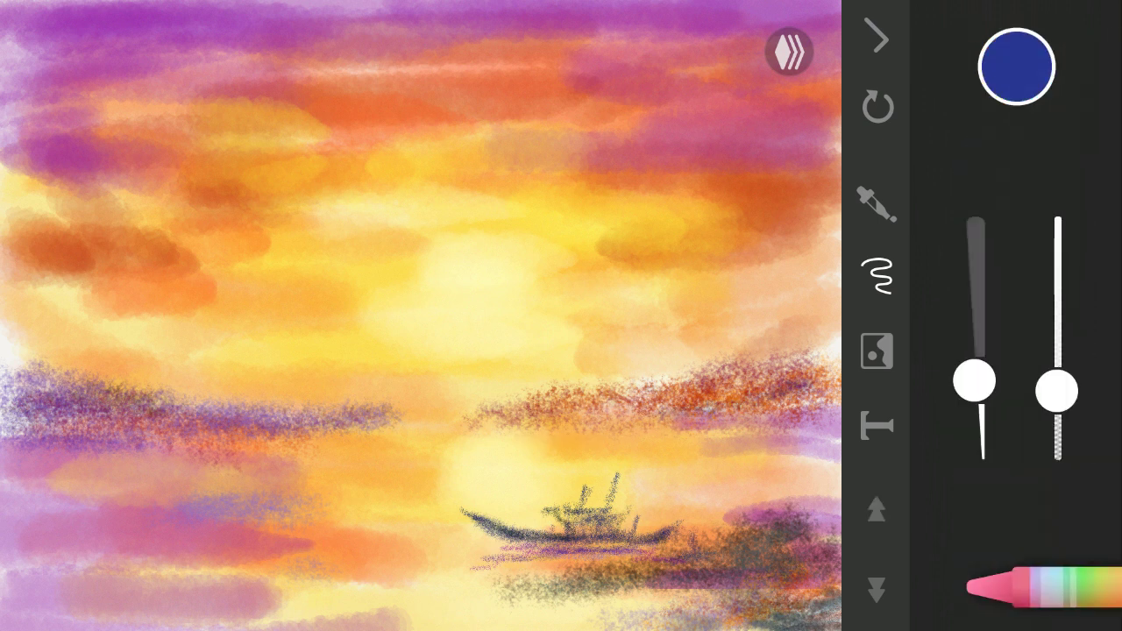
{"action": "left_click", "coordinate": [1017, 67]}
{"action": "left_click", "coordinate": [1073, 533]}
{"action": "left_click", "coordinate": [993, 564]}
{"action": "left_click", "coordinate": [1074, 159]}
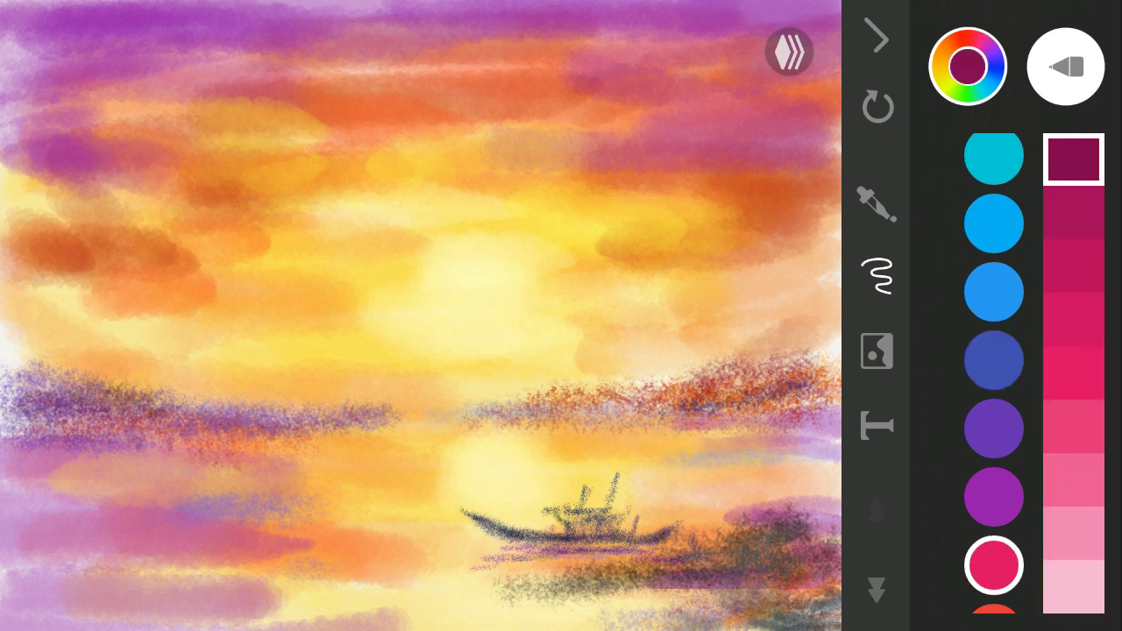
{"action": "left_click", "coordinate": [995, 358]}
{"action": "left_click", "coordinate": [1073, 426]}
{"action": "scroll", "coordinate": [421, 315], "scroll_direction": "up", "scroll_amount": 3}
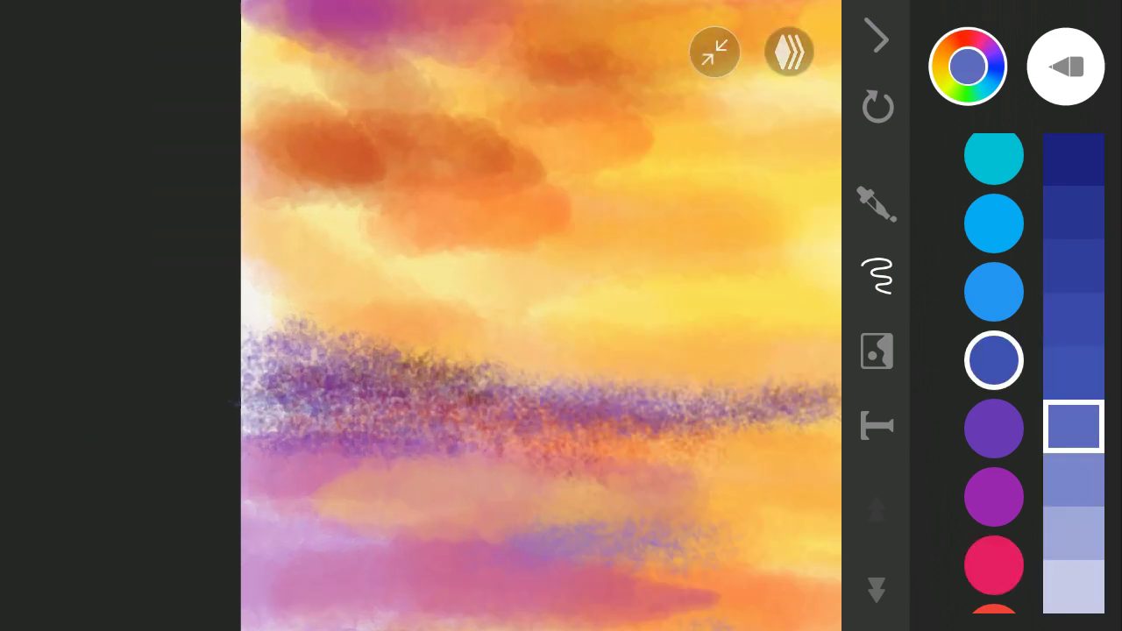
{"action": "scroll", "coordinate": [993, 374], "scroll_direction": "up", "scroll_amount": 10}
Step: Dab orange into the left shoreline with the flat rainbow brush
{"action": "left_click", "coordinate": [993, 377]}
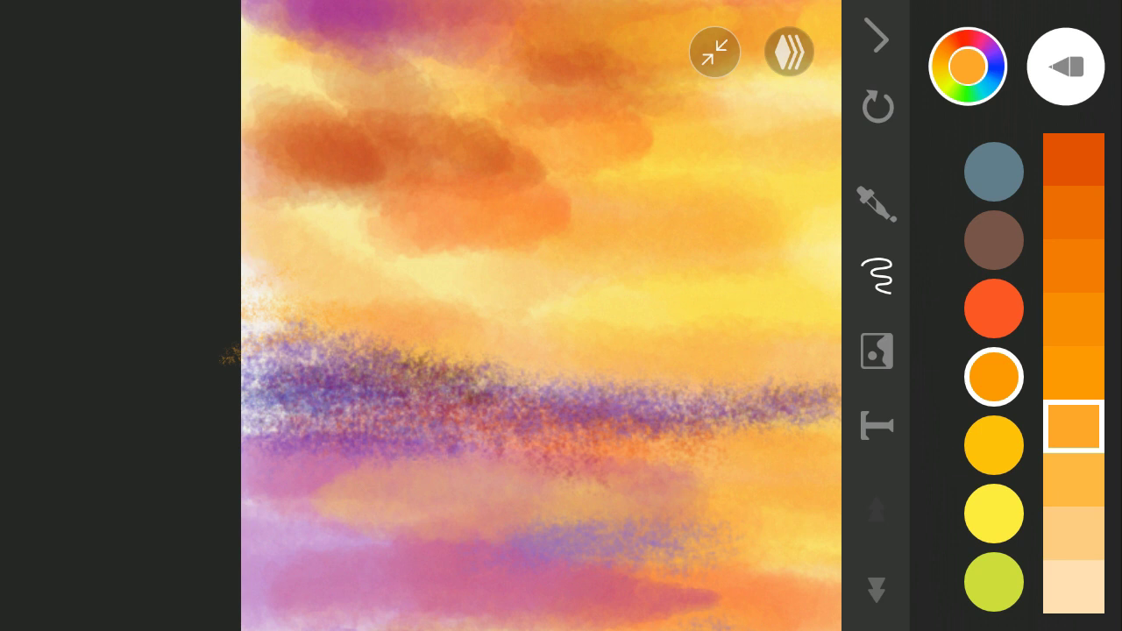
{"action": "left_click", "coordinate": [1066, 65]}
{"action": "left_click", "coordinate": [1008, 322]}
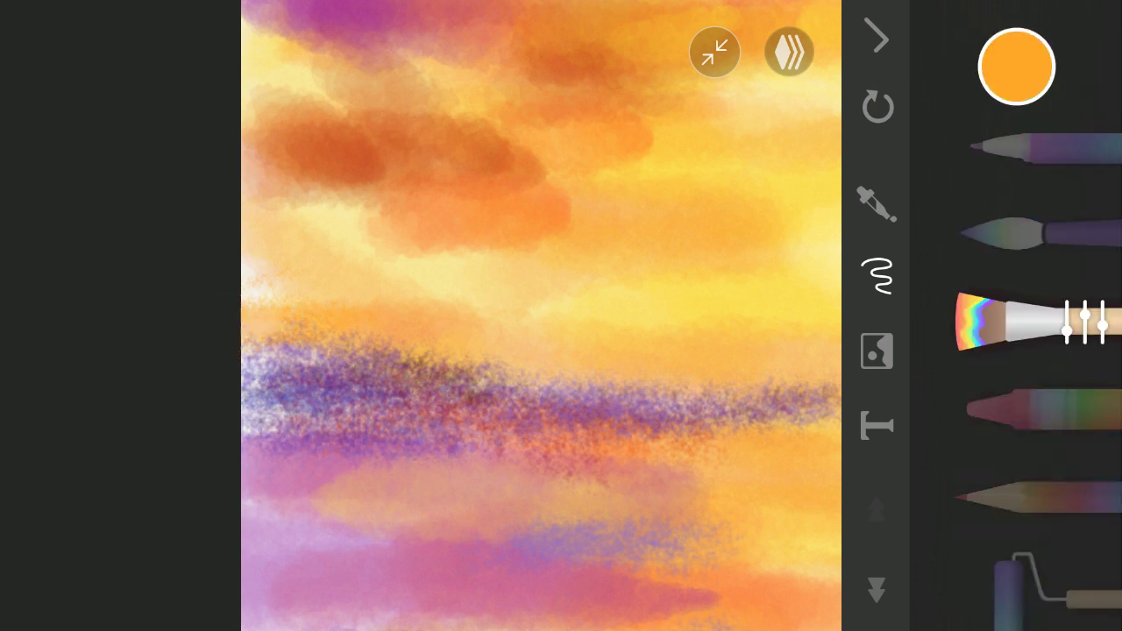
{"action": "left_click_drag", "start_coordinate": [176, 403], "coordinate": [342, 385]}
{"action": "left_click", "coordinate": [1017, 66]}
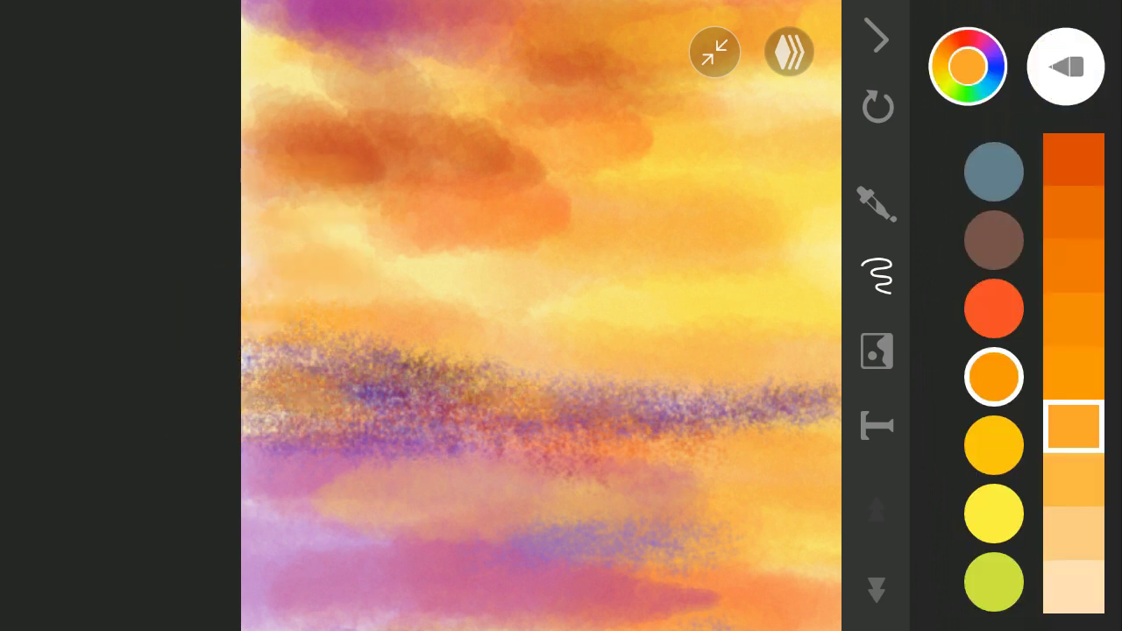
{"action": "left_click", "coordinate": [993, 171]}
Step: Darken the purple hill with a deep blue stroke
{"action": "scroll", "coordinate": [541, 315], "scroll_direction": "down", "scroll_amount": 5}
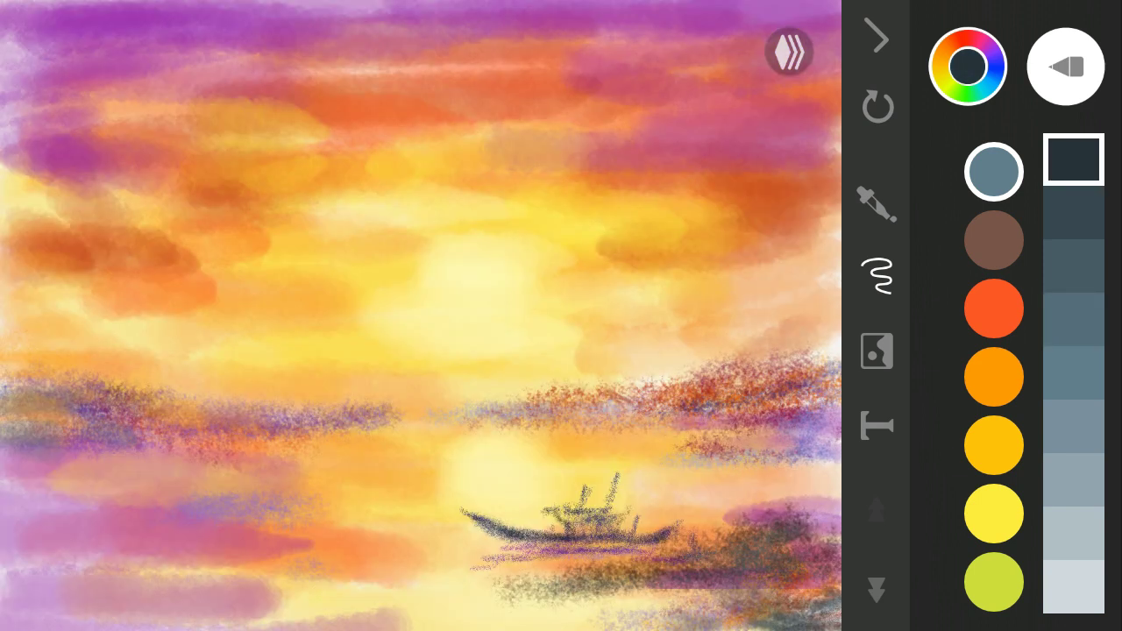
{"action": "scroll", "coordinate": [994, 373], "scroll_direction": "down", "scroll_amount": 10}
{"action": "left_click", "coordinate": [993, 533]}
{"action": "left_click", "coordinate": [1074, 159]}
{"action": "scroll", "coordinate": [351, 395], "scroll_direction": "up", "scroll_amount": 5}
{"action": "left_click_drag", "start_coordinate": [596, 438], "coordinate": [815, 420]}
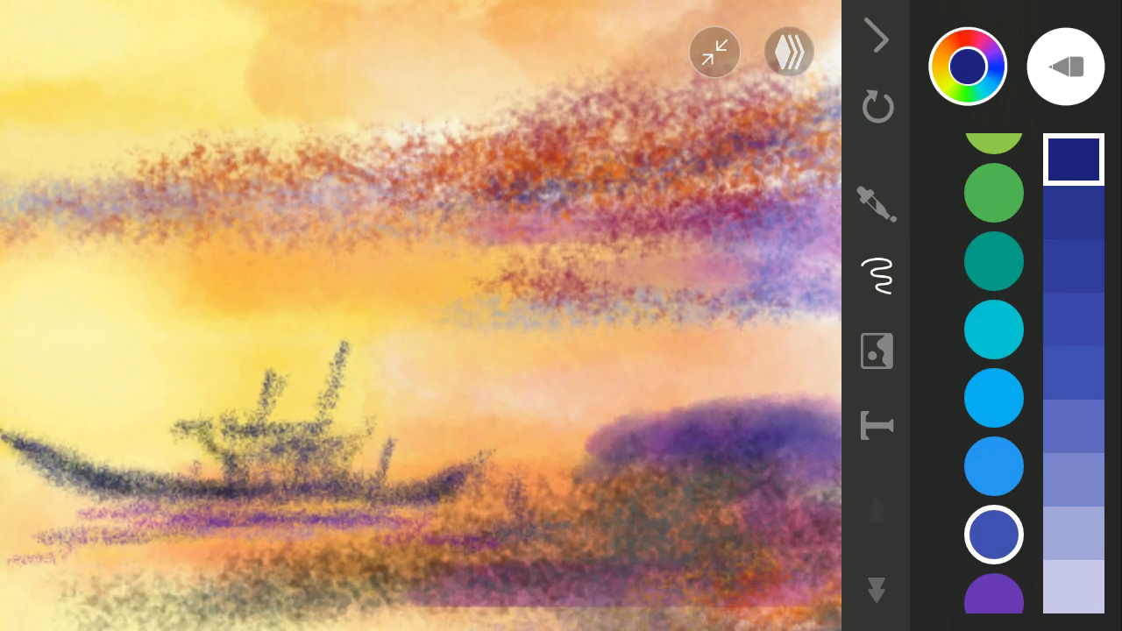
Step: Switch to the crayon brush and try teal, yellow-green, green and yellow for foliage
{"action": "left_click", "coordinate": [1065, 66]}
{"action": "left_click", "coordinate": [1043, 409]}
{"action": "left_click", "coordinate": [1016, 66]}
{"action": "scroll", "coordinate": [994, 373], "scroll_direction": "up", "scroll_amount": 3}
{"action": "scroll", "coordinate": [993, 373], "scroll_direction": "up", "scroll_amount": 2}
{"action": "left_click", "coordinate": [993, 488]}
{"action": "left_click", "coordinate": [994, 283]}
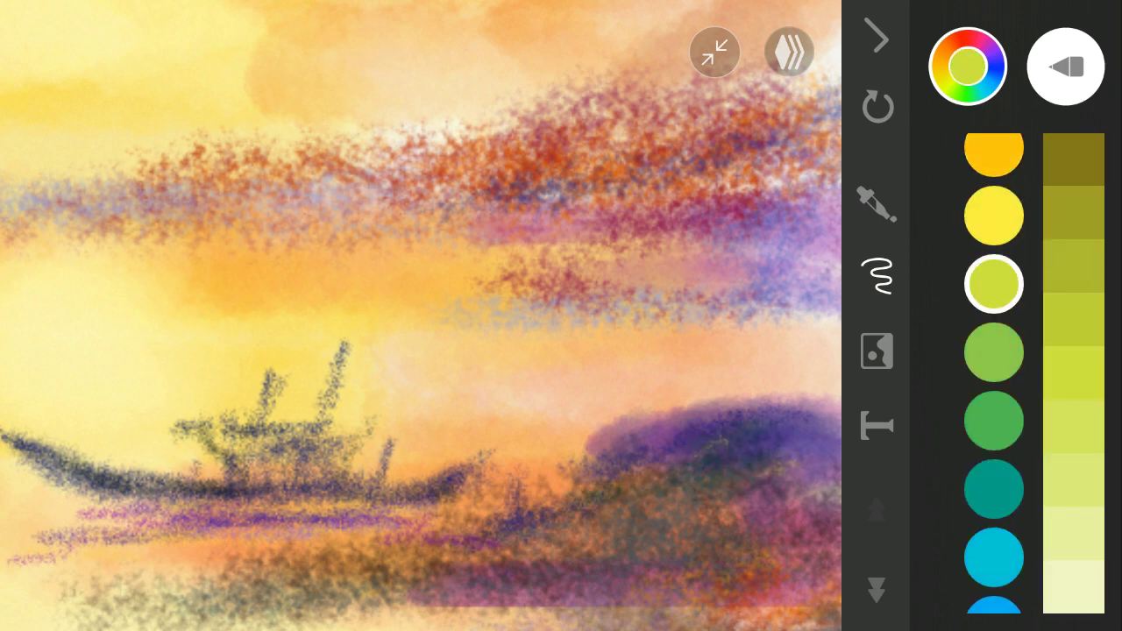
{"action": "left_click", "coordinate": [993, 351]}
{"action": "left_click", "coordinate": [1074, 160]}
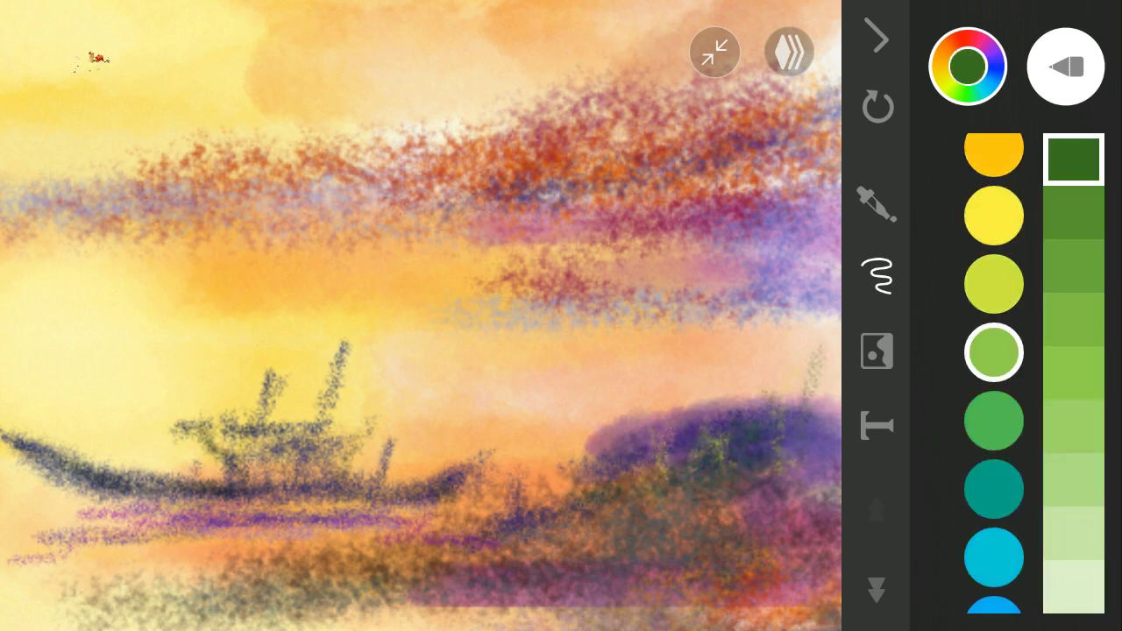
{"action": "left_click", "coordinate": [993, 489]}
{"action": "left_click", "coordinate": [993, 214]}
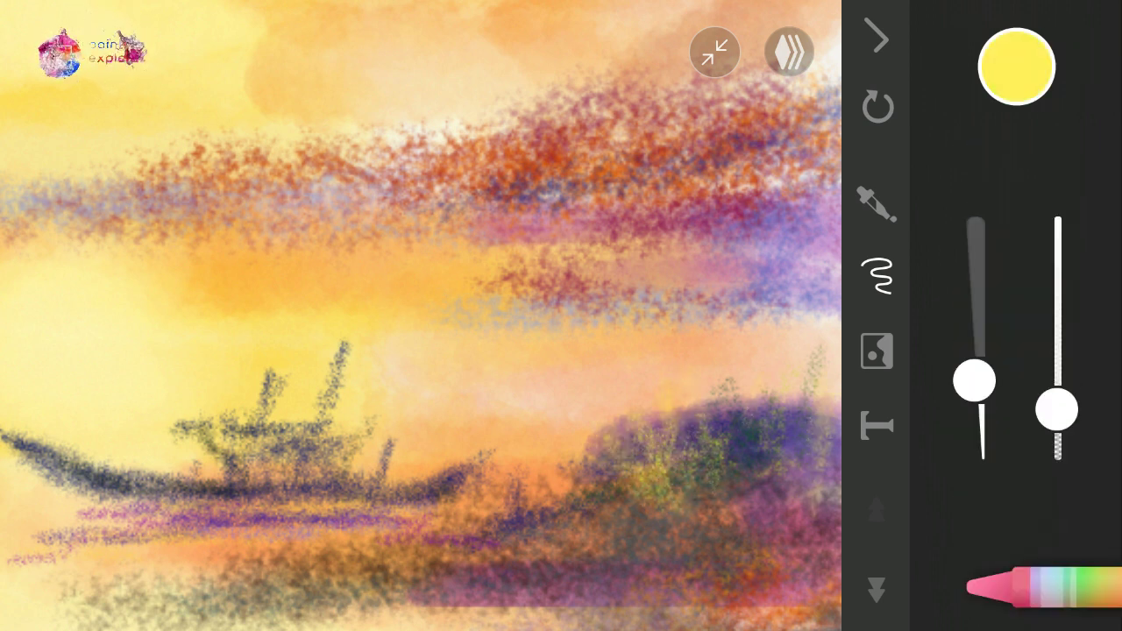
Step: Brush dark green grass along the bottom of the bank
{"action": "left_click", "coordinate": [1016, 66]}
{"action": "left_click", "coordinate": [993, 353]}
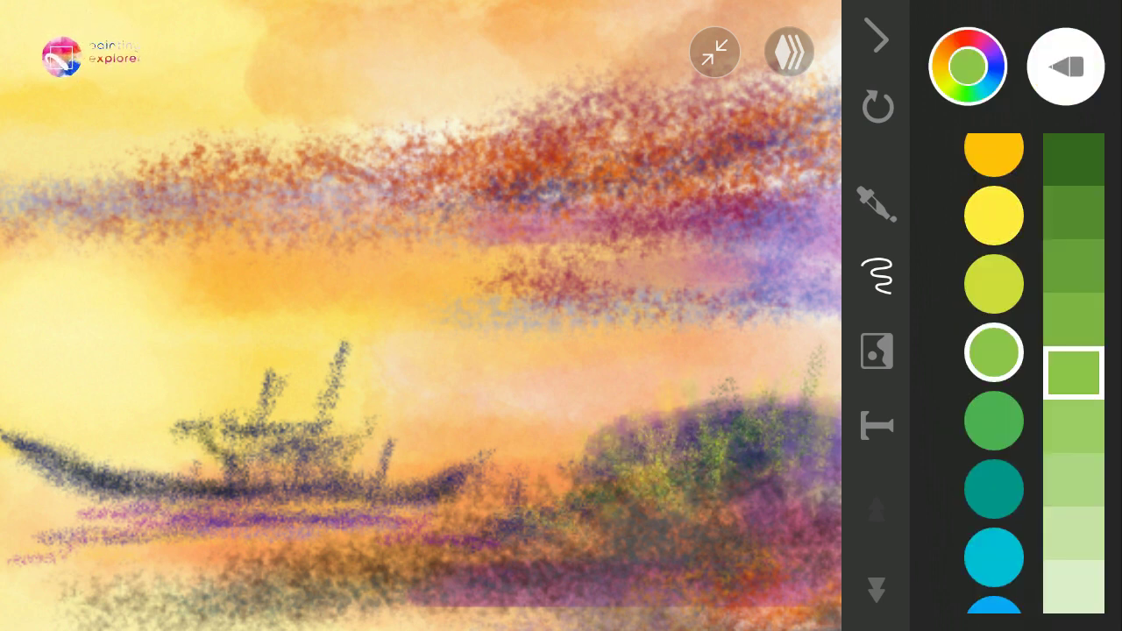
{"action": "left_click", "coordinate": [993, 421]}
{"action": "left_click", "coordinate": [1074, 159]}
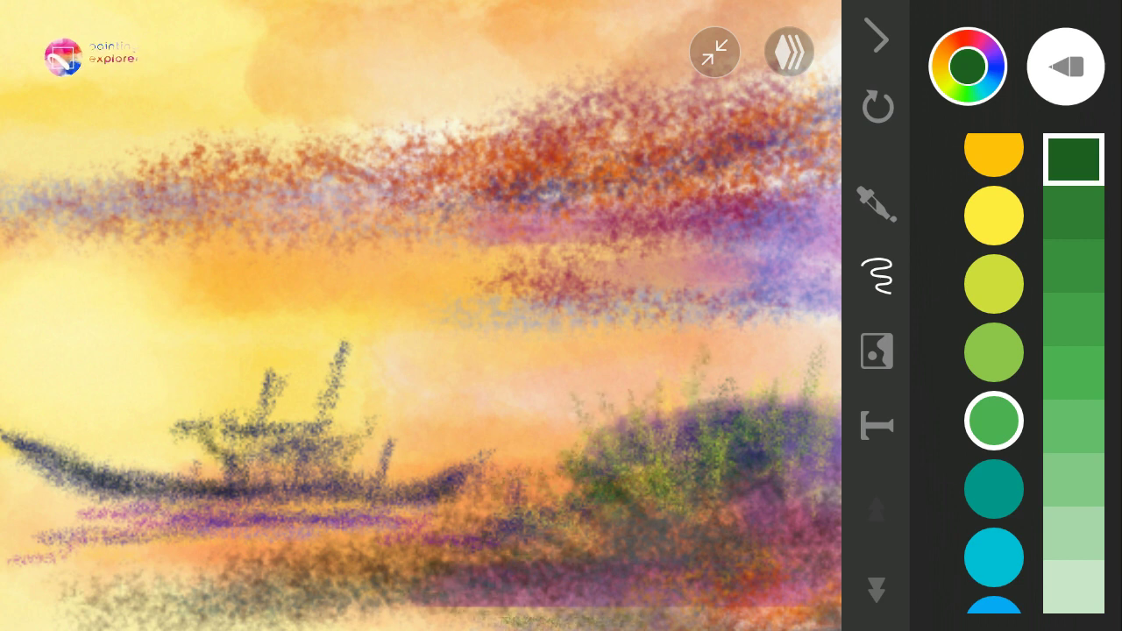
{"action": "left_click_drag", "start_coordinate": [360, 618], "coordinate": [578, 621]}
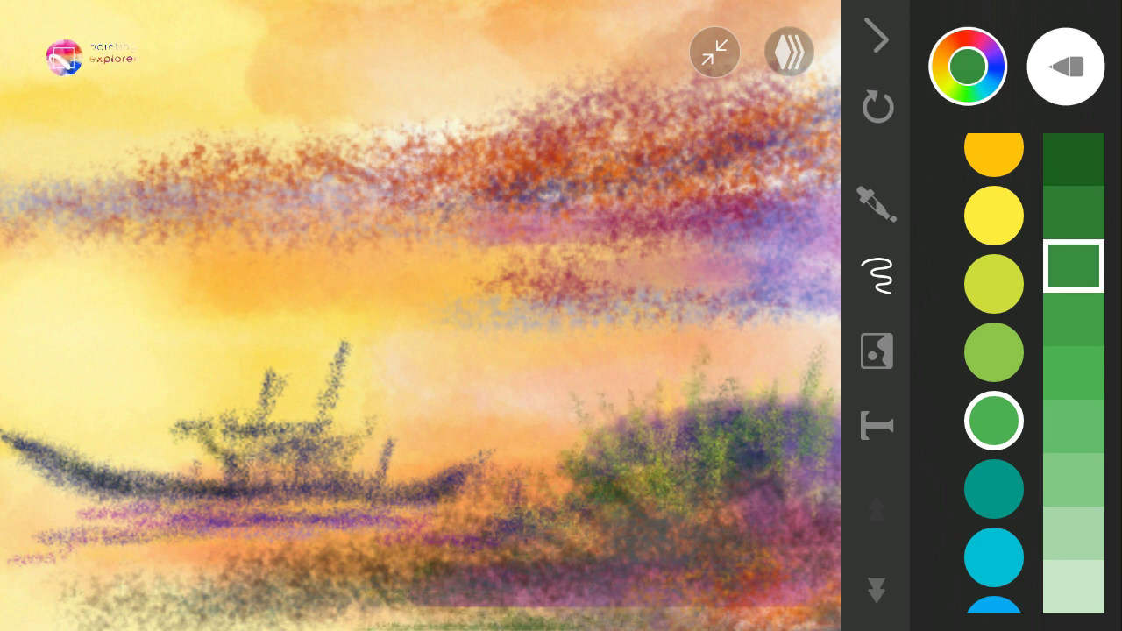
Step: Select the darkest red-orange shade and fit the whole painting in view
{"action": "left_click", "coordinate": [1074, 159]}
{"action": "left_click_drag", "start_coordinate": [993, 219], "coordinate": [993, 517]}
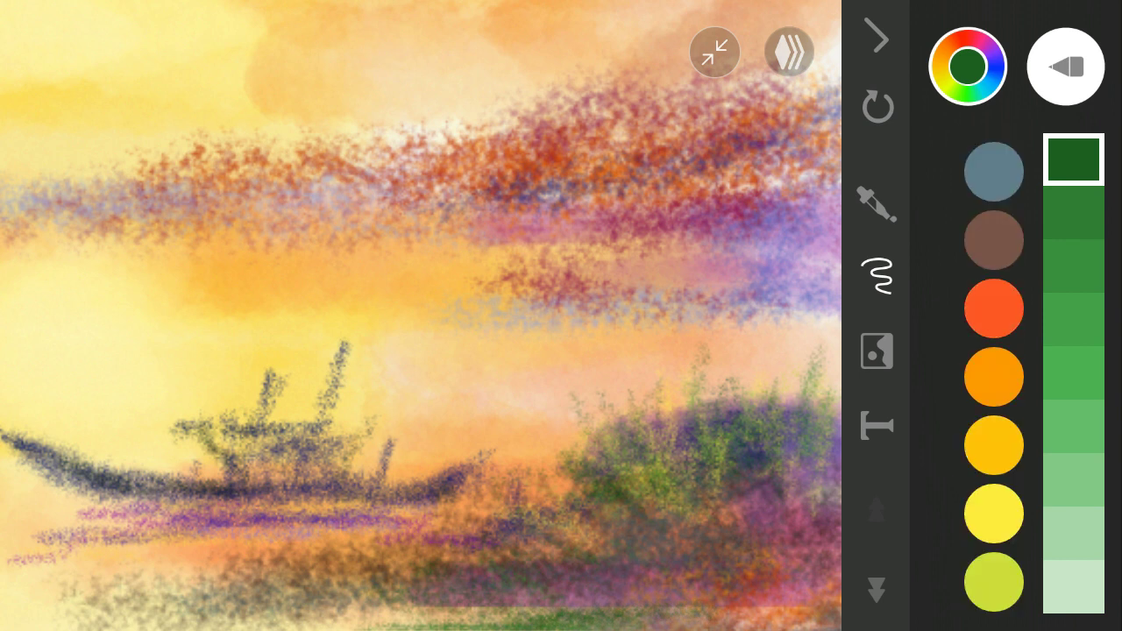
{"action": "left_click", "coordinate": [993, 309]}
{"action": "left_click", "coordinate": [1073, 160]}
{"action": "left_click", "coordinate": [714, 53]}
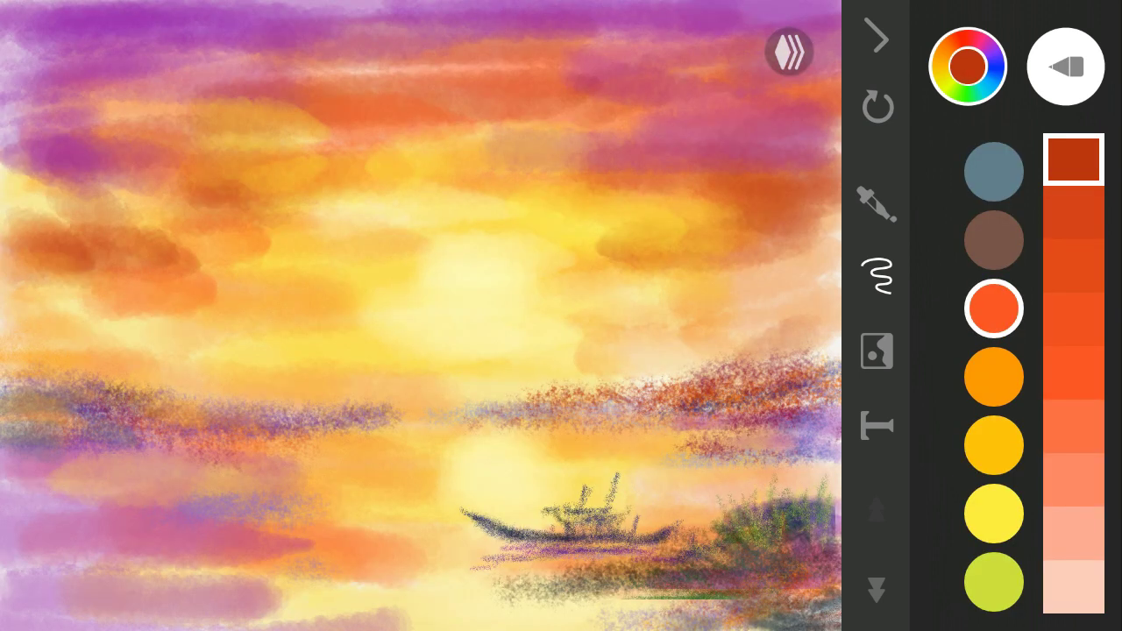
Step: Check the brush settings and try brown, then dark blue-grey, for the trunk
{"action": "left_click", "coordinate": [994, 171]}
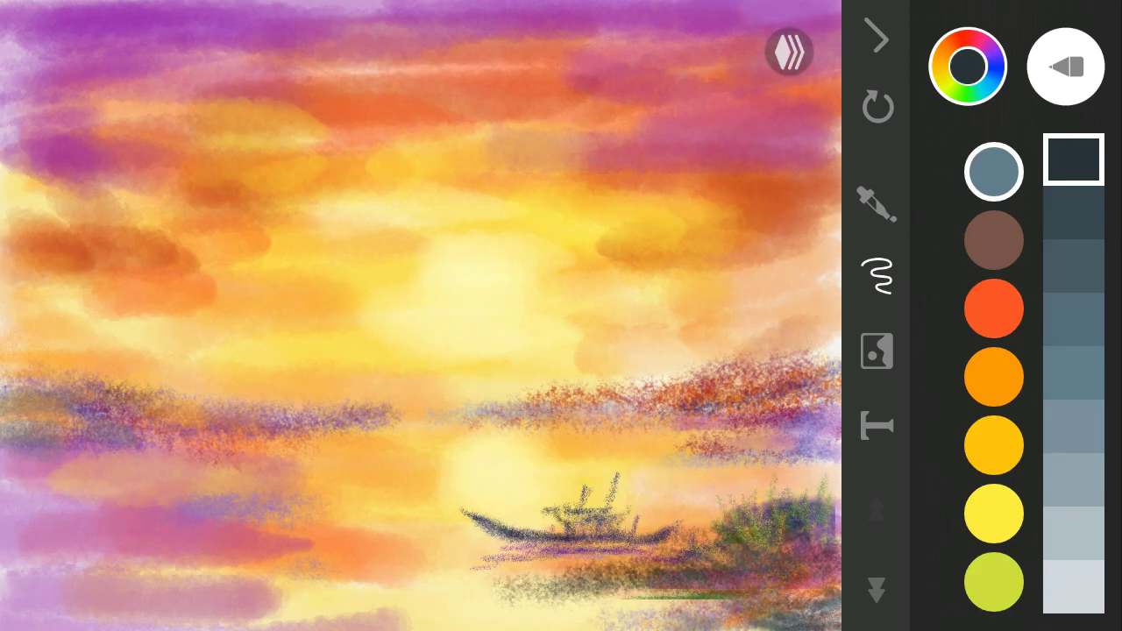
{"action": "scroll", "coordinate": [421, 315], "scroll_direction": "up", "scroll_amount": 3}
{"action": "left_click", "coordinate": [1065, 65]}
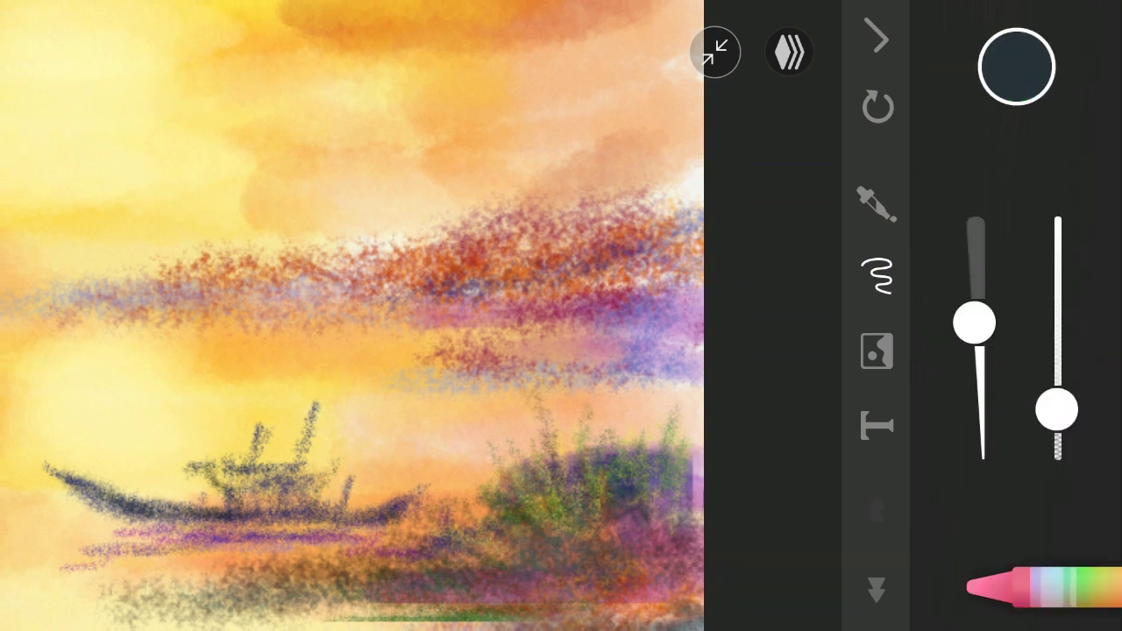
{"action": "left_click", "coordinate": [1043, 587]}
{"action": "left_click", "coordinate": [1017, 66]}
{"action": "left_click", "coordinate": [994, 239]}
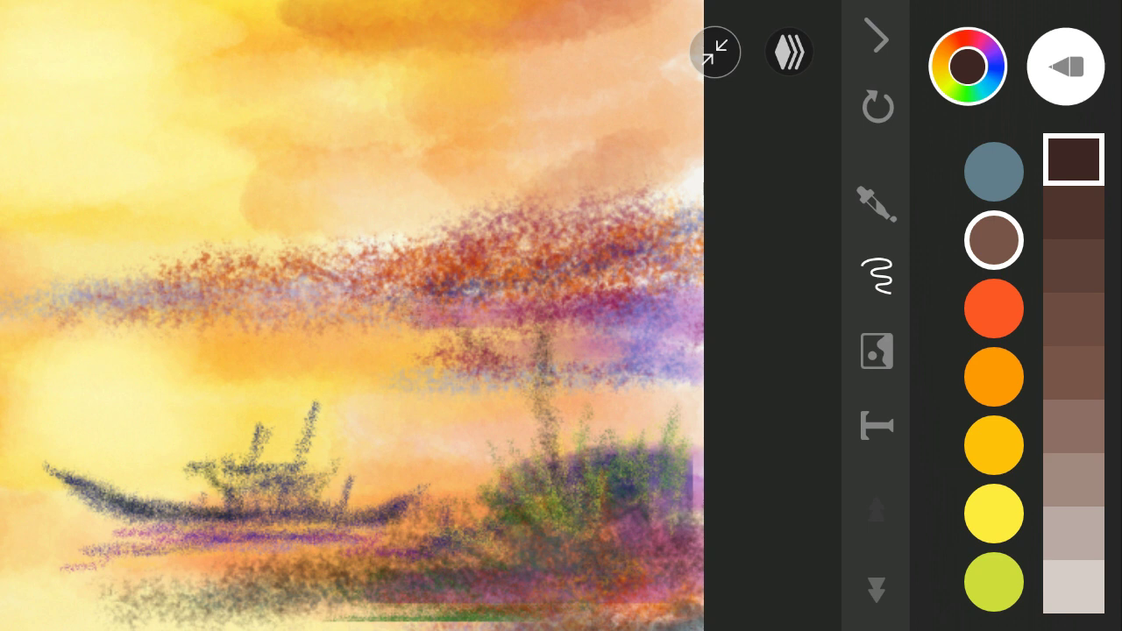
{"action": "left_click", "coordinate": [993, 171]}
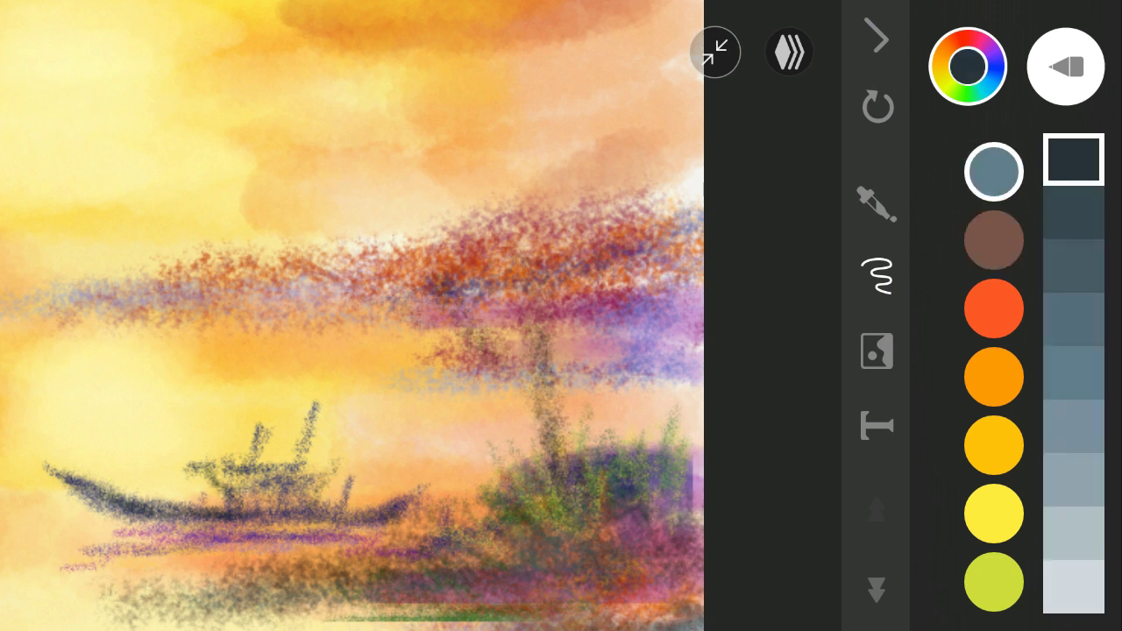
Step: Paint the purple trunk and spreading branches with the watercolour brush
{"action": "left_click_drag", "start_coordinate": [993, 526], "coordinate": [993, 131]}
{"action": "left_click", "coordinate": [993, 307]}
{"action": "left_click", "coordinate": [1065, 66]}
{"action": "left_click", "coordinate": [1043, 583]}
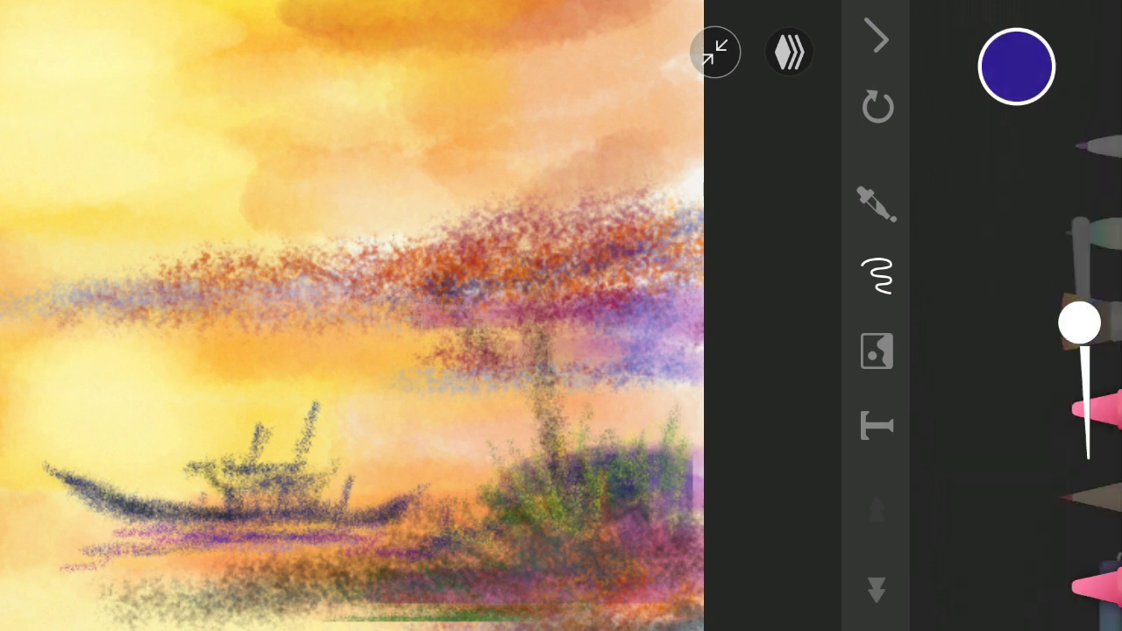
{"action": "left_click", "coordinate": [1052, 237]}
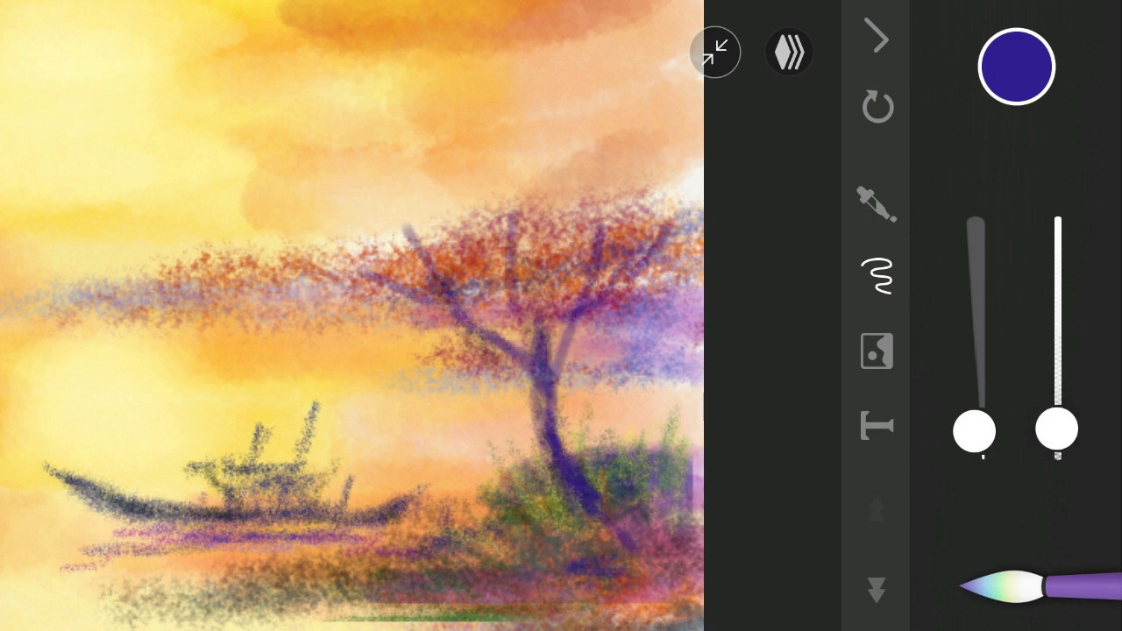
{"action": "scroll", "coordinate": [526, 263], "scroll_direction": "up", "scroll_amount": 3}
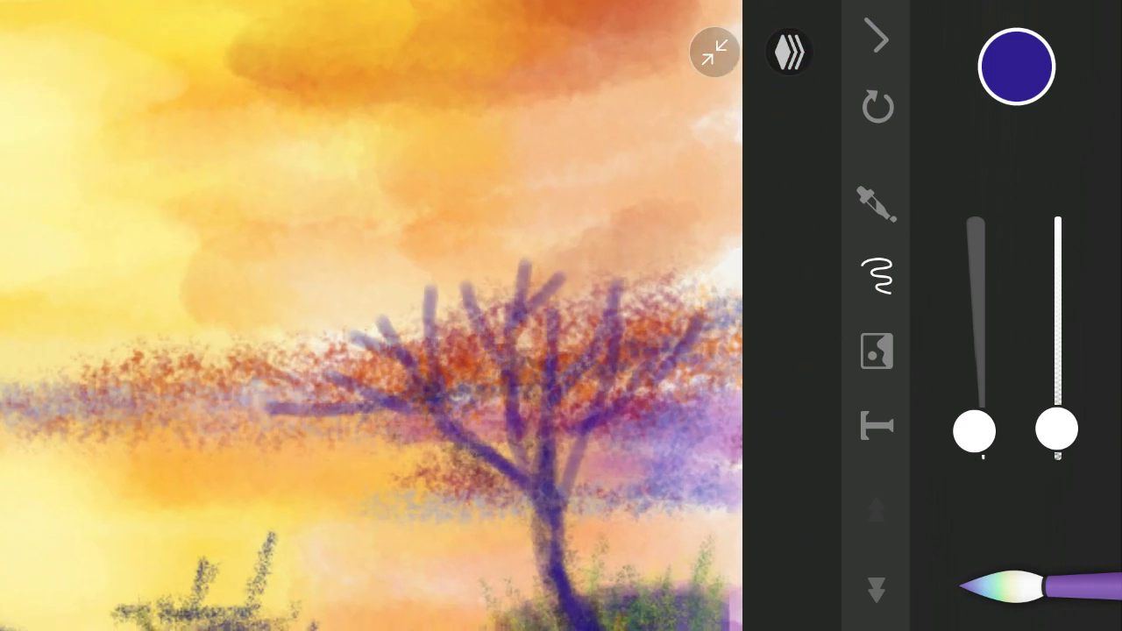
{"action": "scroll", "coordinate": [369, 316], "scroll_direction": "down", "scroll_amount": 3}
{"action": "scroll", "coordinate": [263, 315], "scroll_direction": "down", "scroll_amount": 2}
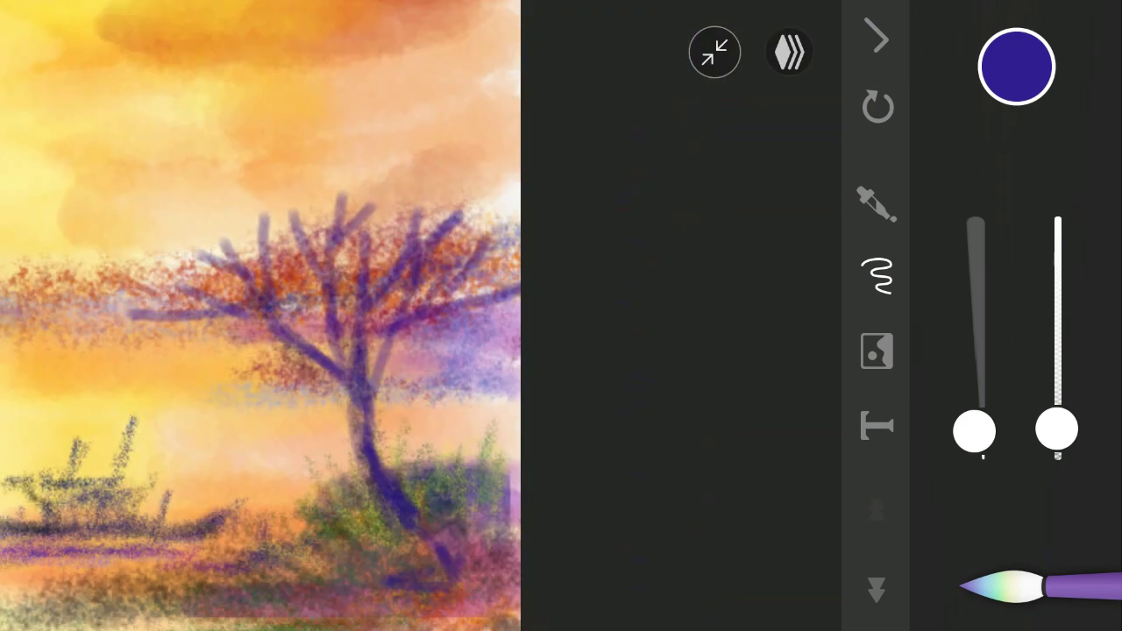
Step: Paint a light peach highlight up the tree trunk
{"action": "left_click", "coordinate": [1016, 66]}
{"action": "scroll", "coordinate": [993, 377], "scroll_direction": "down", "scroll_amount": 3}
{"action": "left_click", "coordinate": [993, 377]}
{"action": "scroll", "coordinate": [324, 315], "scroll_direction": "up", "scroll_amount": 2}
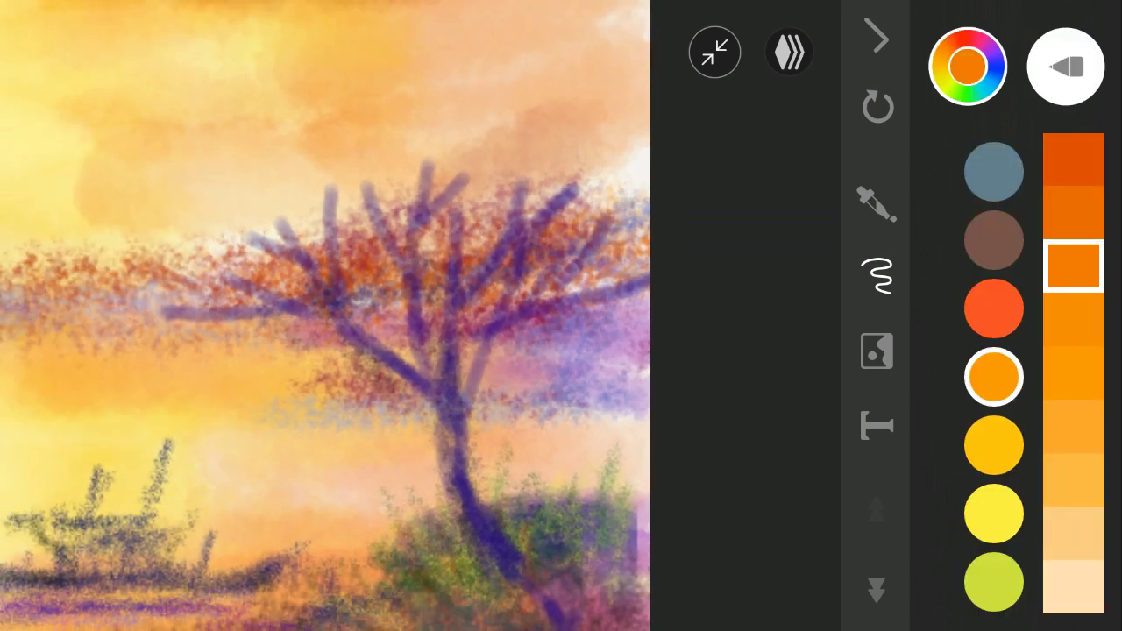
{"action": "scroll", "coordinate": [324, 316], "scroll_direction": "up", "scroll_amount": 2}
{"action": "left_click", "coordinate": [1073, 533]}
{"action": "left_click_drag", "start_coordinate": [495, 298], "coordinate": [501, 149]}
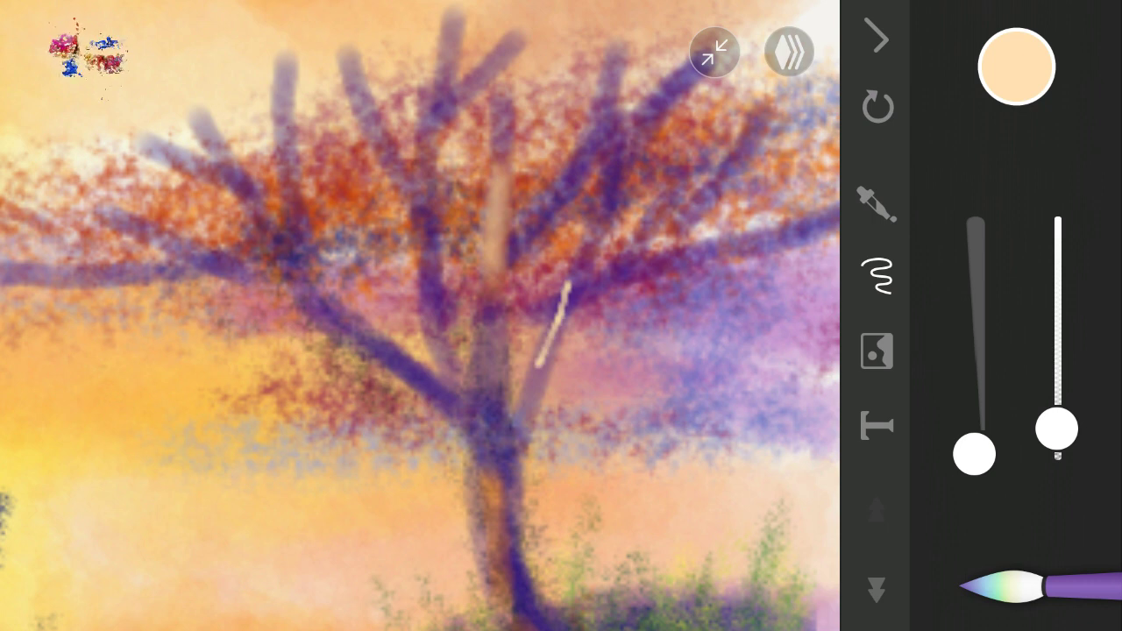
Step: Enlarge the brush, stroke a pale highlight down the trunk, and lower opacity
{"action": "mouse_move", "coordinate": [1056, 428]}
{"action": "left_mouse_down"}
{"action": "mouse_move", "coordinate": [1056, 306]}
{"action": "mouse_move", "coordinate": [1056, 431]}
{"action": "left_mouse_up"}
{"action": "mouse_move", "coordinate": [974, 454]}
{"action": "left_mouse_down"}
{"action": "mouse_move", "coordinate": [974, 292]}
{"action": "mouse_move", "coordinate": [973, 438]}
{"action": "left_mouse_up"}
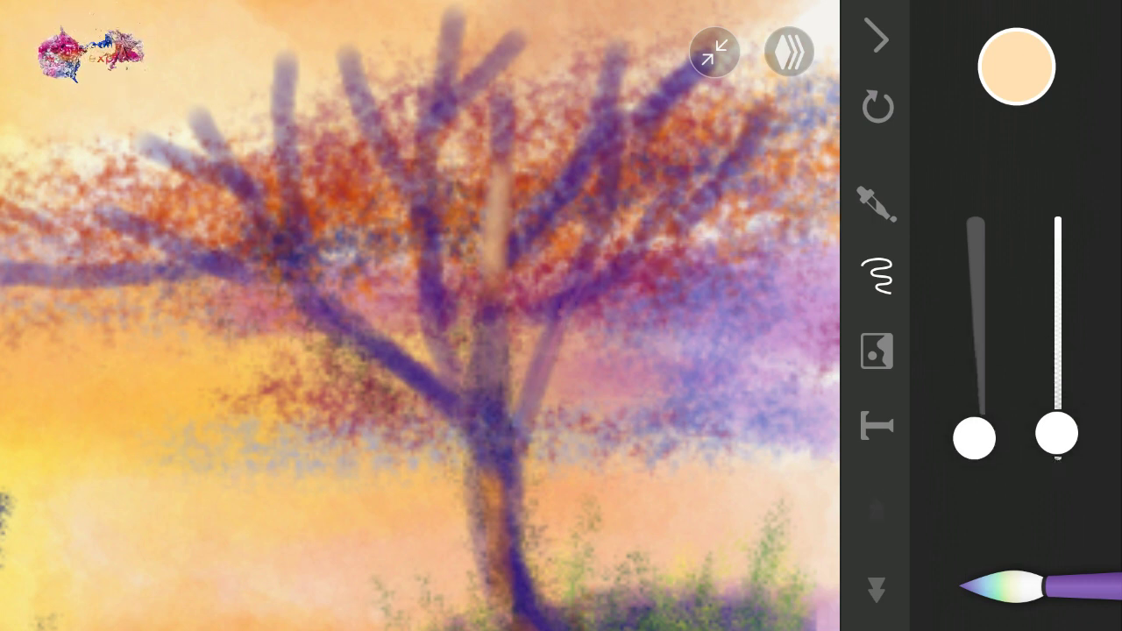
{"action": "left_click_drag", "start_coordinate": [495, 306], "coordinate": [496, 359]}
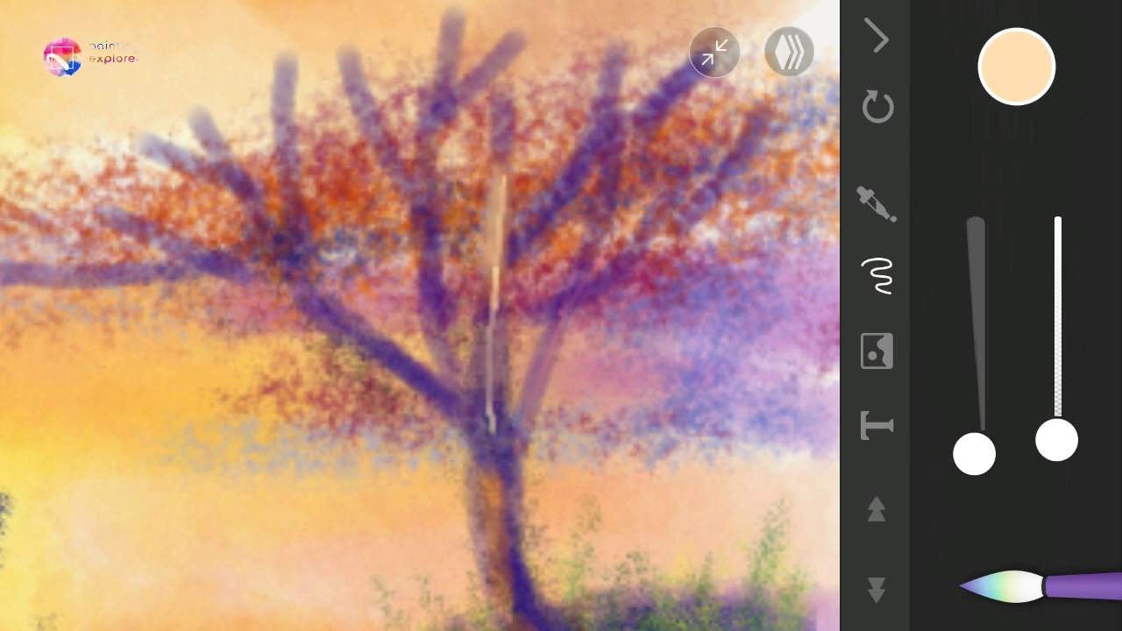
{"action": "left_click_drag", "start_coordinate": [1056, 440], "coordinate": [1056, 453]}
{"action": "mouse_move", "coordinate": [974, 454]}
{"action": "left_mouse_down"}
{"action": "mouse_move", "coordinate": [974, 394]}
{"action": "mouse_move", "coordinate": [974, 436]}
{"action": "left_mouse_up"}
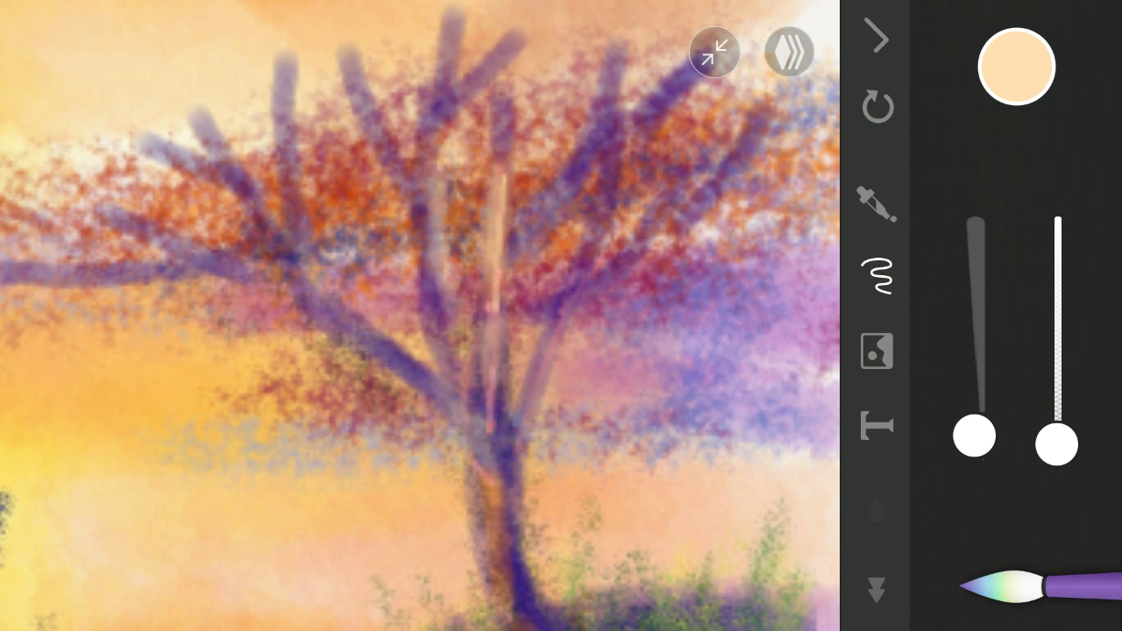
Step: Darken the right, left and upper-left tree branches with indigo
{"action": "left_click", "coordinate": [1016, 66]}
{"action": "left_click_drag", "start_coordinate": [993, 544], "coordinate": [993, 176]}
{"action": "left_click", "coordinate": [994, 242]}
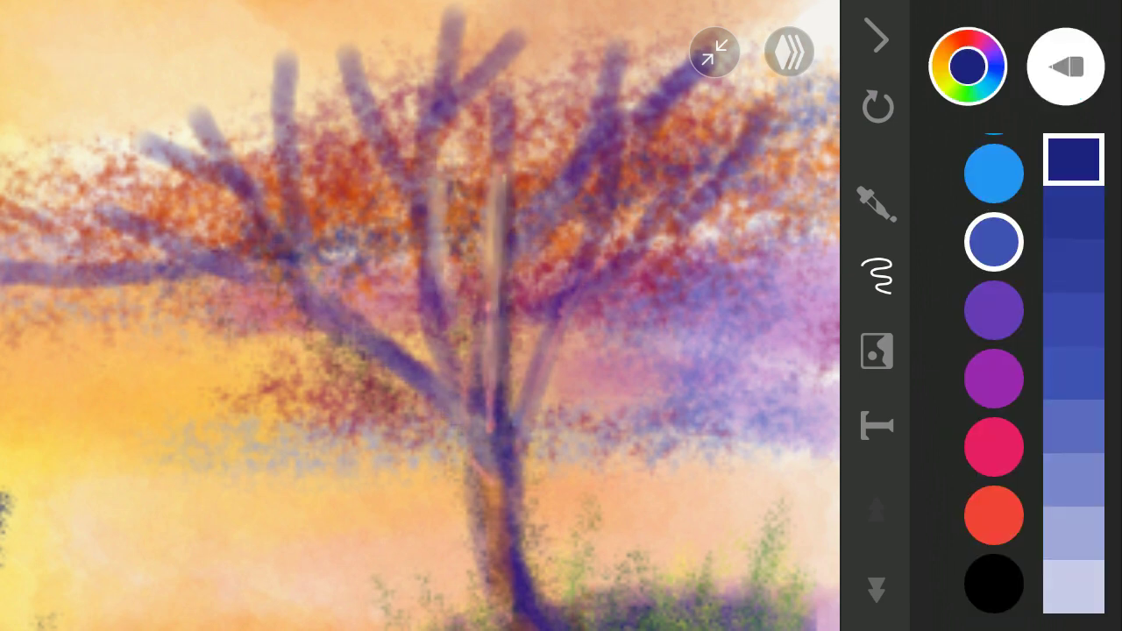
{"action": "left_click_drag", "start_coordinate": [578, 282], "coordinate": [513, 491]}
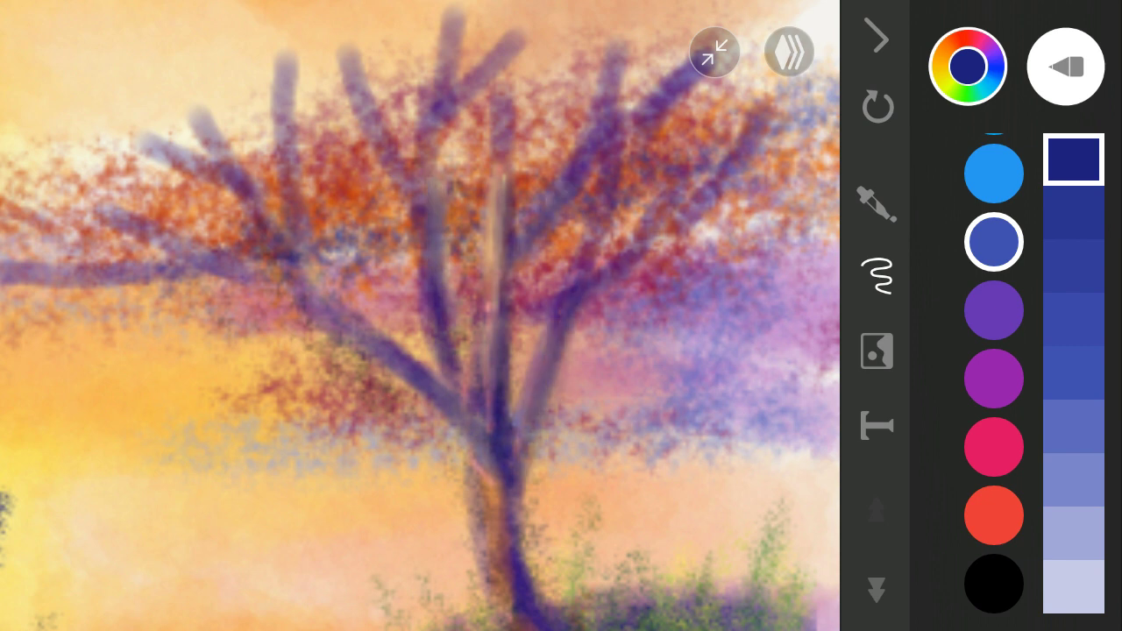
{"action": "left_click_drag", "start_coordinate": [403, 377], "coordinate": [180, 263]}
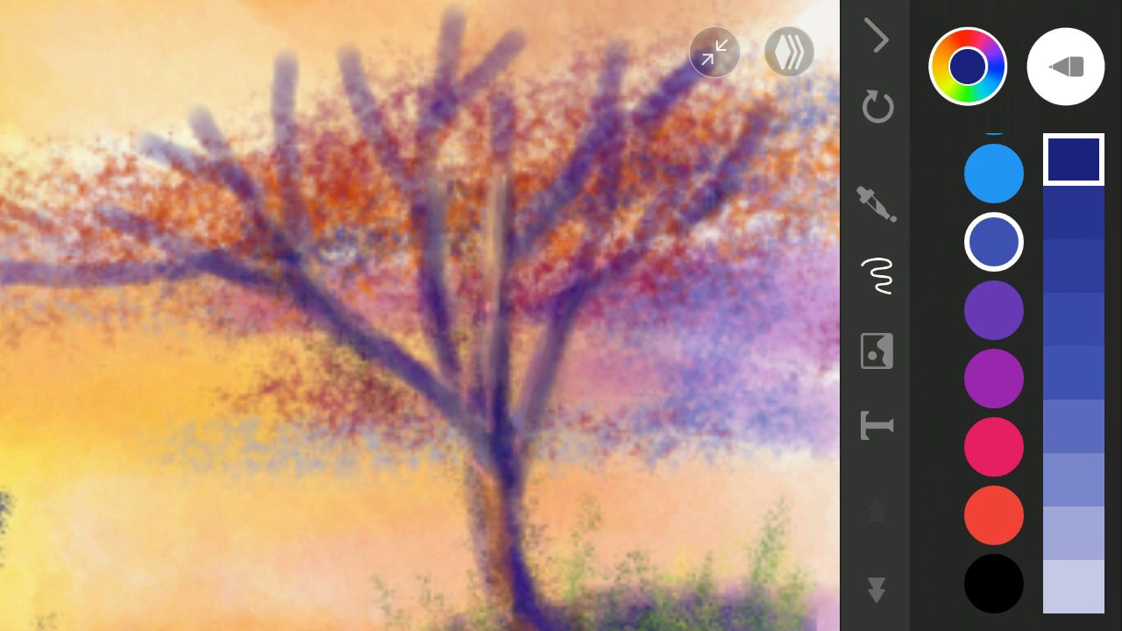
{"action": "left_click_drag", "start_coordinate": [355, 83], "coordinate": [416, 189]}
Step: Deepen the boat's hull and outline with dark indigo strokes
{"action": "scroll", "coordinate": [421, 315], "scroll_direction": "down", "scroll_amount": 3}
{"action": "scroll", "coordinate": [263, 395], "scroll_direction": "up", "scroll_amount": 5}
{"action": "left_click_drag", "start_coordinate": [202, 482], "coordinate": [438, 474]}
{"action": "left_click_drag", "start_coordinate": [175, 386], "coordinate": [245, 473]}
{"action": "left_click_drag", "start_coordinate": [331, 315], "coordinate": [291, 438]}
{"action": "left_click_drag", "start_coordinate": [140, 369], "coordinate": [276, 365]}
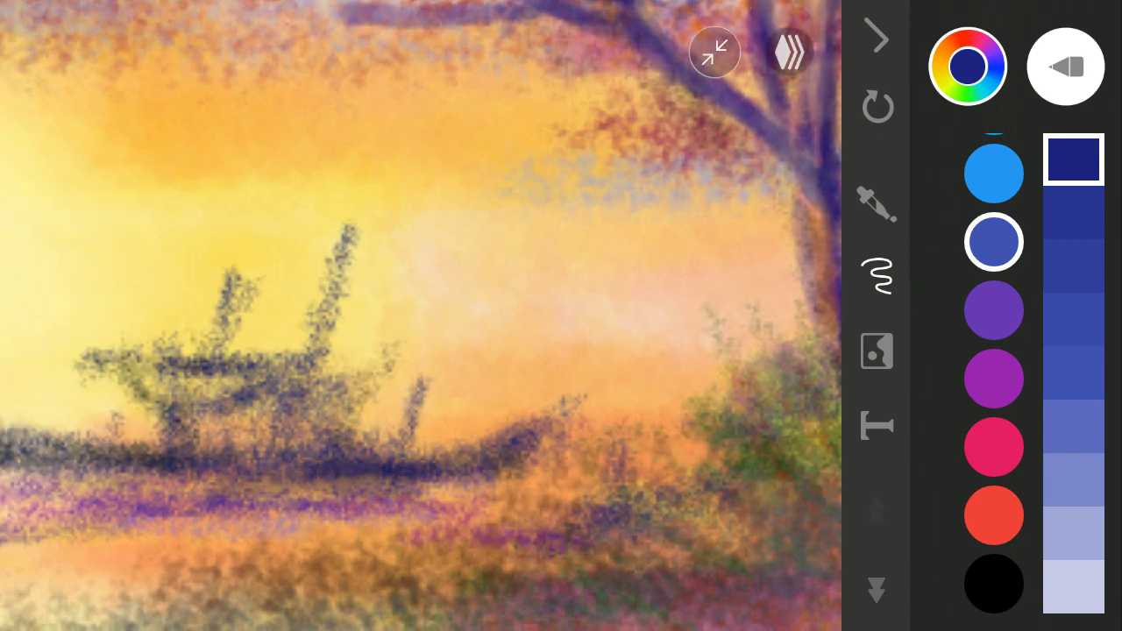
Step: Add a green leafy dab on top of the tree
{"action": "scroll", "coordinate": [420, 316], "scroll_direction": "down", "scroll_amount": 3}
{"action": "left_click_drag", "start_coordinate": [993, 544], "coordinate": [993, 219]}
{"action": "left_click", "coordinate": [993, 374]}
{"action": "mouse_move", "coordinate": [542, 333]}
{"action": "left_mouse_down"}
{"action": "mouse_move", "coordinate": [577, 320]}
{"action": "mouse_move", "coordinate": [624, 335]}
{"action": "left_mouse_up"}
Step: Switch to the marker brush and make its stroke thinner
{"action": "left_click", "coordinate": [1066, 66]}
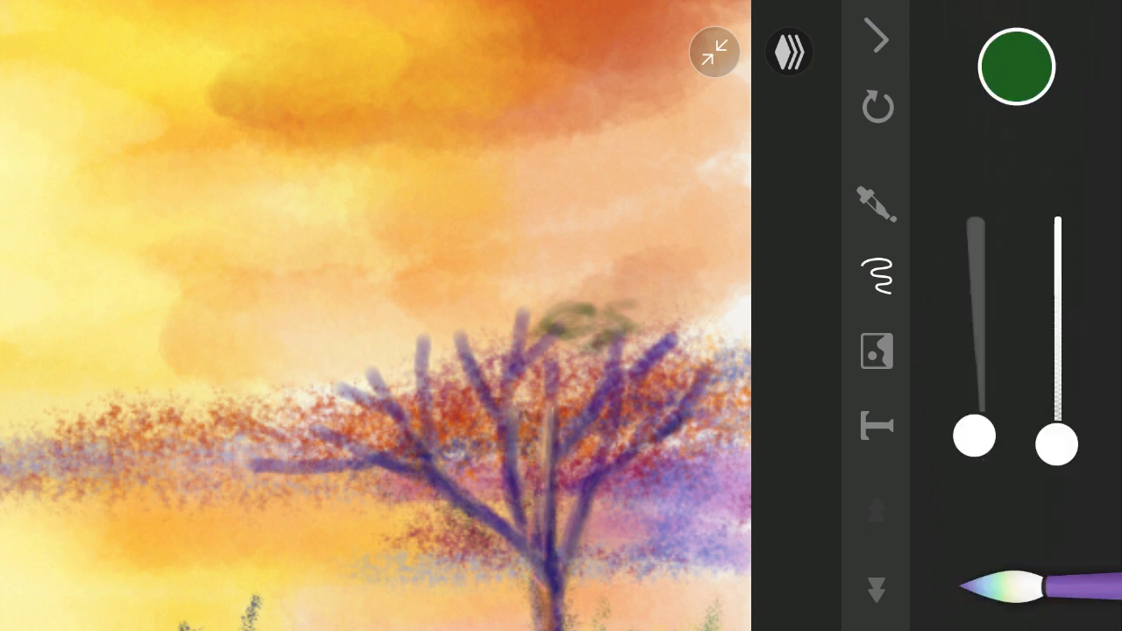
{"action": "left_click", "coordinate": [1043, 587]}
{"action": "left_click_drag", "start_coordinate": [1043, 394], "coordinate": [1043, 485]}
{"action": "left_click", "coordinate": [1044, 313]}
{"action": "left_click", "coordinate": [1017, 66]}
{"action": "left_click", "coordinate": [1066, 66]}
{"action": "left_click_drag", "start_coordinate": [973, 401], "coordinate": [974, 444]}
{"action": "mouse_move", "coordinate": [1056, 380]}
{"action": "left_mouse_down"}
{"action": "mouse_move", "coordinate": [1057, 453]}
{"action": "mouse_move", "coordinate": [1056, 419]}
{"action": "left_mouse_up"}
Step: Paint green marker strokes above the tree crown and to its left
{"action": "left_click_drag", "start_coordinate": [567, 282], "coordinate": [549, 322]}
{"action": "left_click_drag", "start_coordinate": [513, 280], "coordinate": [515, 347]}
{"action": "left_click_drag", "start_coordinate": [614, 310], "coordinate": [584, 345]}
{"action": "left_click_drag", "start_coordinate": [672, 295], "coordinate": [617, 355]}
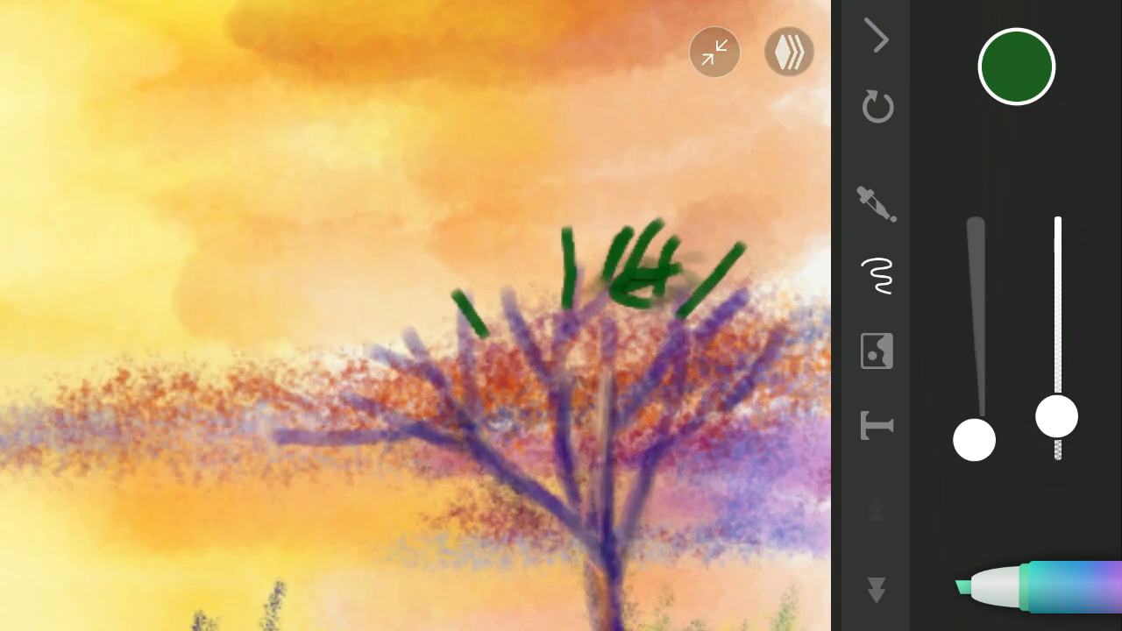
{"action": "left_click_drag", "start_coordinate": [353, 321], "coordinate": [404, 321]}
{"action": "left_click_drag", "start_coordinate": [344, 344], "coordinate": [390, 360]}
Step: Switch to the fountain pen and draw green leaves on the crown's left side
{"action": "left_click", "coordinate": [1016, 66]}
{"action": "left_click", "coordinate": [1072, 68]}
{"action": "left_click", "coordinate": [1034, 587]}
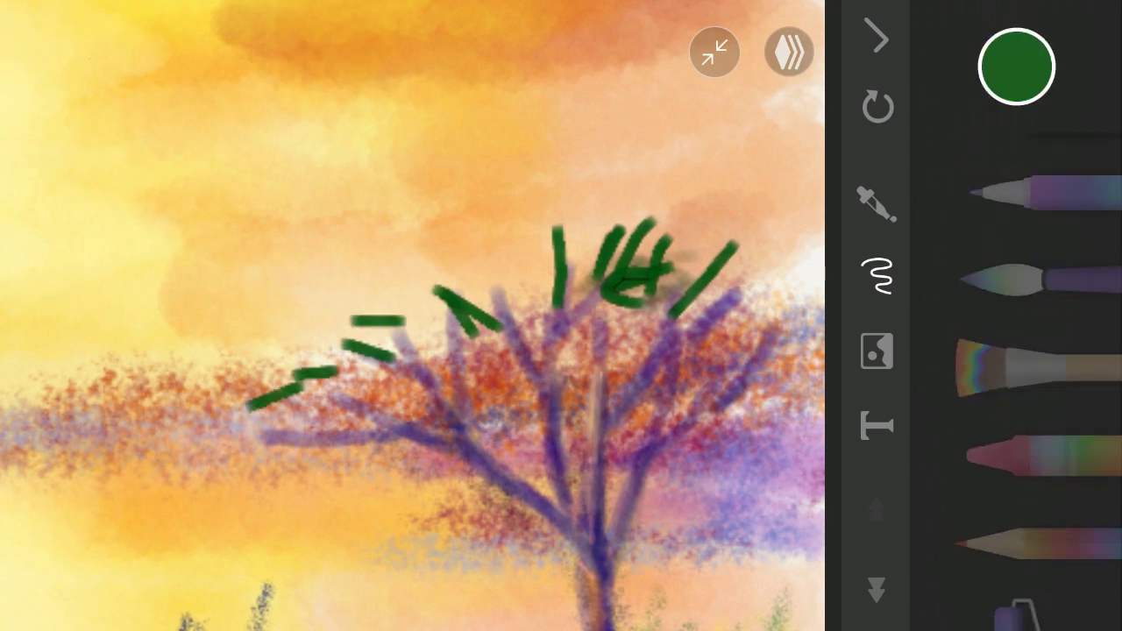
{"action": "left_click", "coordinate": [1035, 496]}
{"action": "scroll", "coordinate": [1035, 395], "scroll_direction": "up", "scroll_amount": 2}
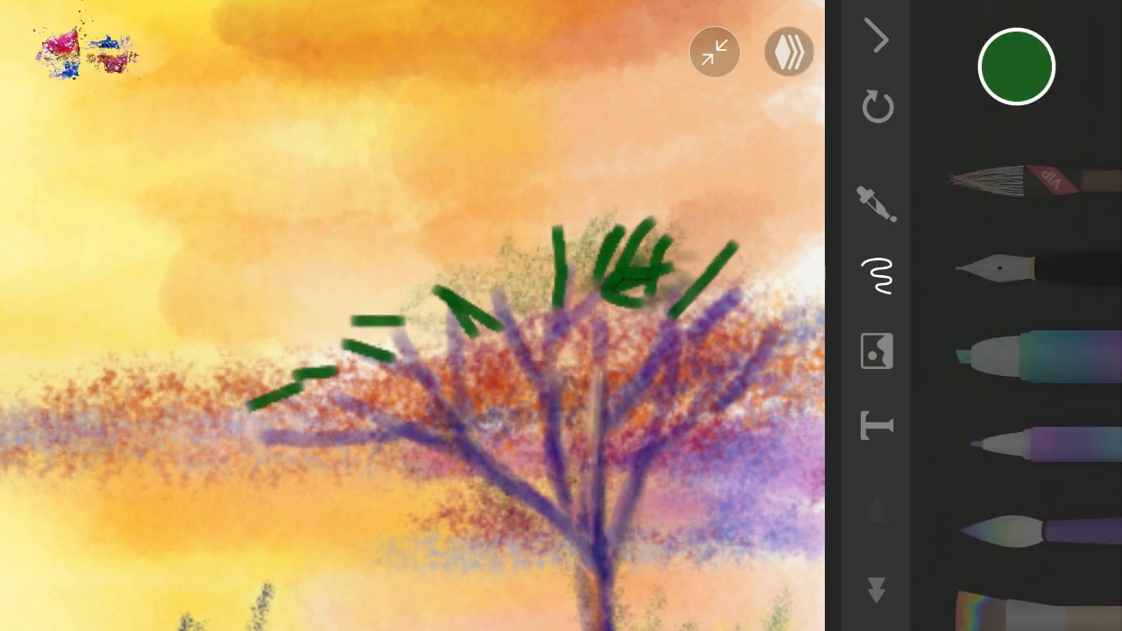
{"action": "left_click", "coordinate": [999, 267]}
{"action": "left_click_drag", "start_coordinate": [477, 279], "coordinate": [515, 279]}
{"action": "left_click_drag", "start_coordinate": [363, 326], "coordinate": [405, 343]}
{"action": "left_click_drag", "start_coordinate": [281, 357], "coordinate": [390, 351]}
{"action": "left_click_drag", "start_coordinate": [289, 412], "coordinate": [349, 408]}
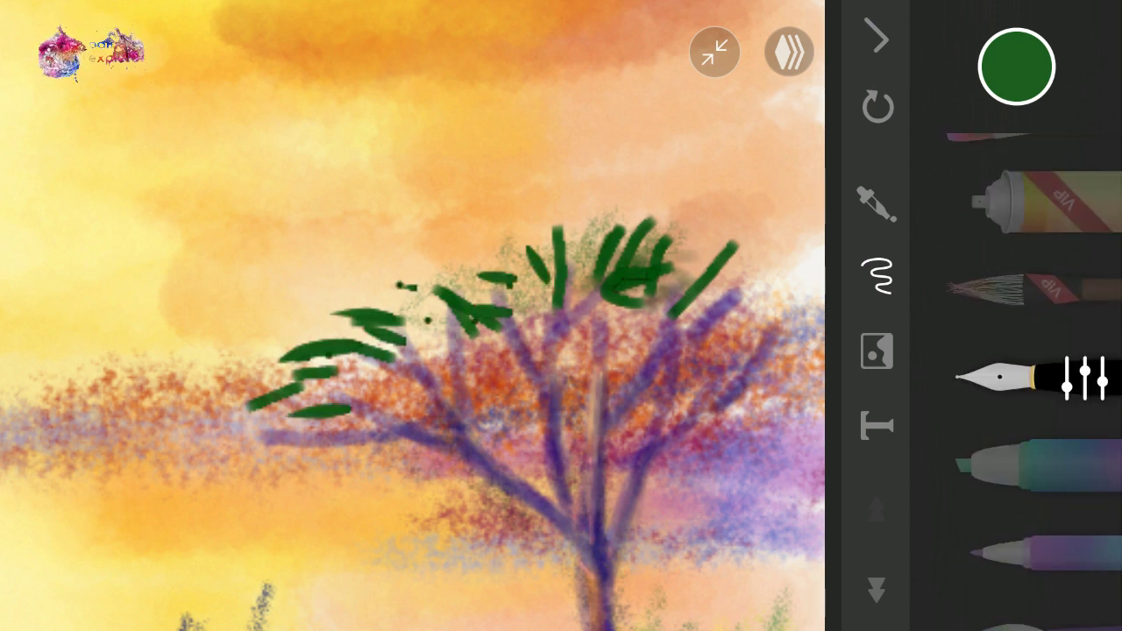
Step: Draw dark green leaves on the crown's right side
{"action": "left_click_drag", "start_coordinate": [701, 286], "coordinate": [750, 229]}
{"action": "left_click_drag", "start_coordinate": [714, 315], "coordinate": [811, 279]}
{"action": "left_click_drag", "start_coordinate": [724, 281], "coordinate": [793, 238]}
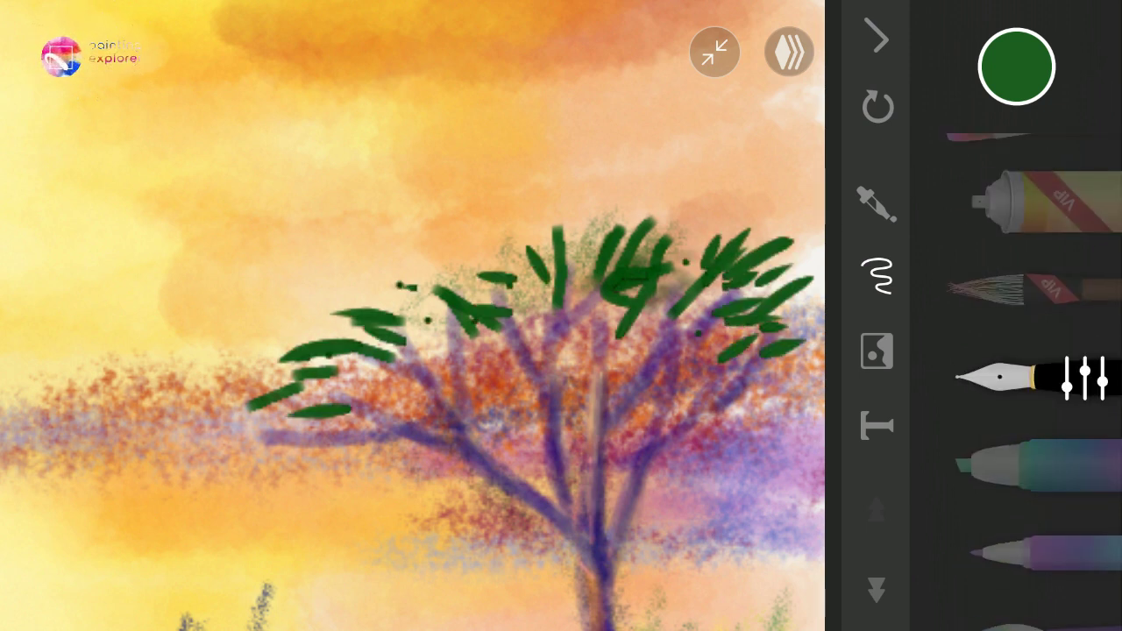
{"action": "scroll", "coordinate": [1035, 386], "scroll_direction": "up", "scroll_amount": 2}
{"action": "scroll", "coordinate": [1035, 386], "scroll_direction": "down", "scroll_amount": 3}
Step: Switch to the round watercolour brush, test a stroke, and enlarge the brush
{"action": "left_click", "coordinate": [1034, 399]}
{"action": "left_click", "coordinate": [1034, 487]}
{"action": "left_click_drag", "start_coordinate": [432, 233], "coordinate": [469, 265]}
{"action": "left_click", "coordinate": [1083, 486]}
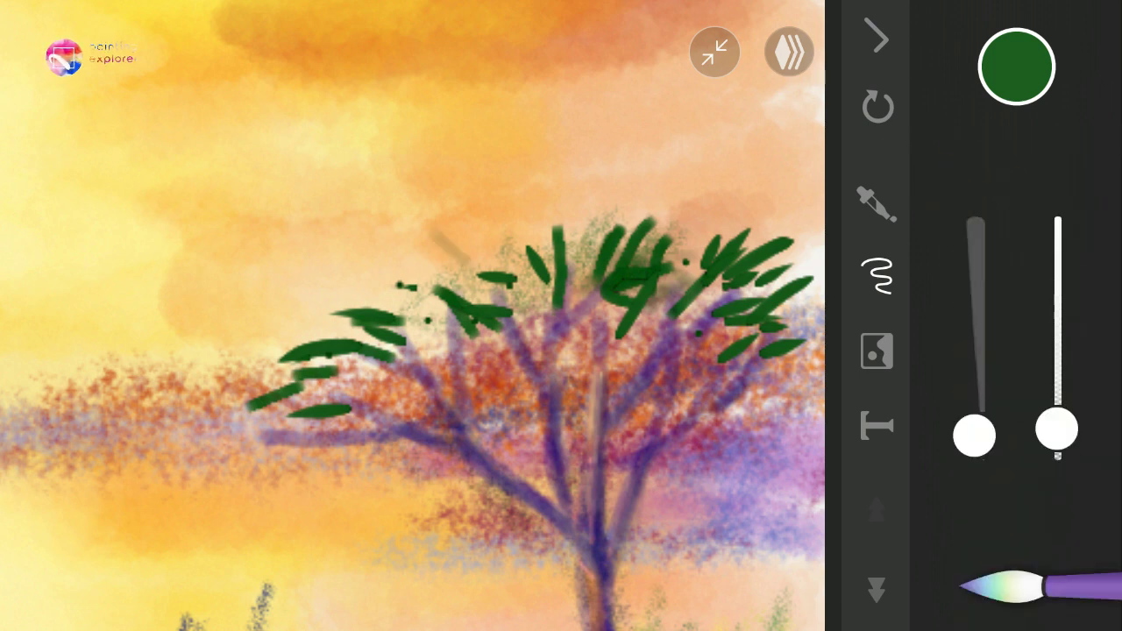
{"action": "left_click_drag", "start_coordinate": [312, 329], "coordinate": [412, 298]}
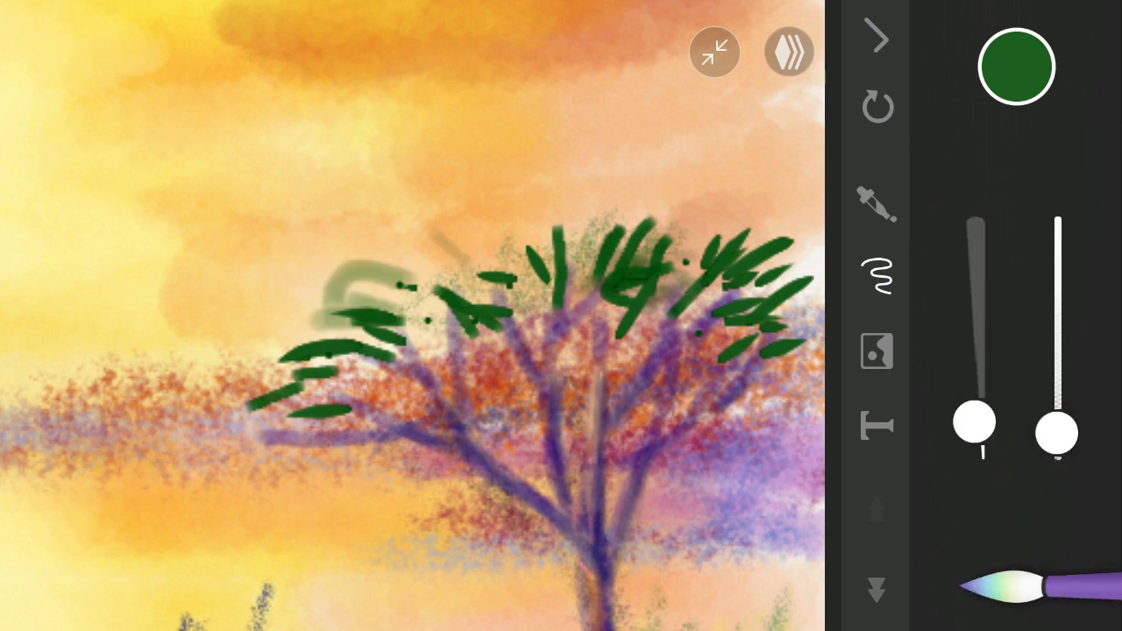
Step: Paint soft green watercolour leaves over the upper-left, middle and lower-left crown
{"action": "left_click_drag", "start_coordinate": [1056, 433], "coordinate": [1057, 375]}
{"action": "left_click_drag", "start_coordinate": [412, 315], "coordinate": [359, 276]}
{"action": "left_click_drag", "start_coordinate": [455, 267], "coordinate": [412, 224]}
{"action": "left_click_drag", "start_coordinate": [579, 255], "coordinate": [561, 189]}
{"action": "mouse_move", "coordinate": [688, 219]}
{"action": "left_mouse_down"}
{"action": "mouse_move", "coordinate": [701, 179]}
{"action": "mouse_move", "coordinate": [789, 272]}
{"action": "left_mouse_up"}
{"action": "left_click_drag", "start_coordinate": [569, 289], "coordinate": [474, 377]}
{"action": "left_click_drag", "start_coordinate": [465, 325], "coordinate": [351, 381]}
{"action": "mouse_move", "coordinate": [385, 368]}
{"action": "left_mouse_down"}
{"action": "mouse_move", "coordinate": [241, 412]}
{"action": "mouse_move", "coordinate": [188, 477]}
{"action": "left_mouse_up"}
{"action": "left_click_drag", "start_coordinate": [280, 433], "coordinate": [267, 508]}
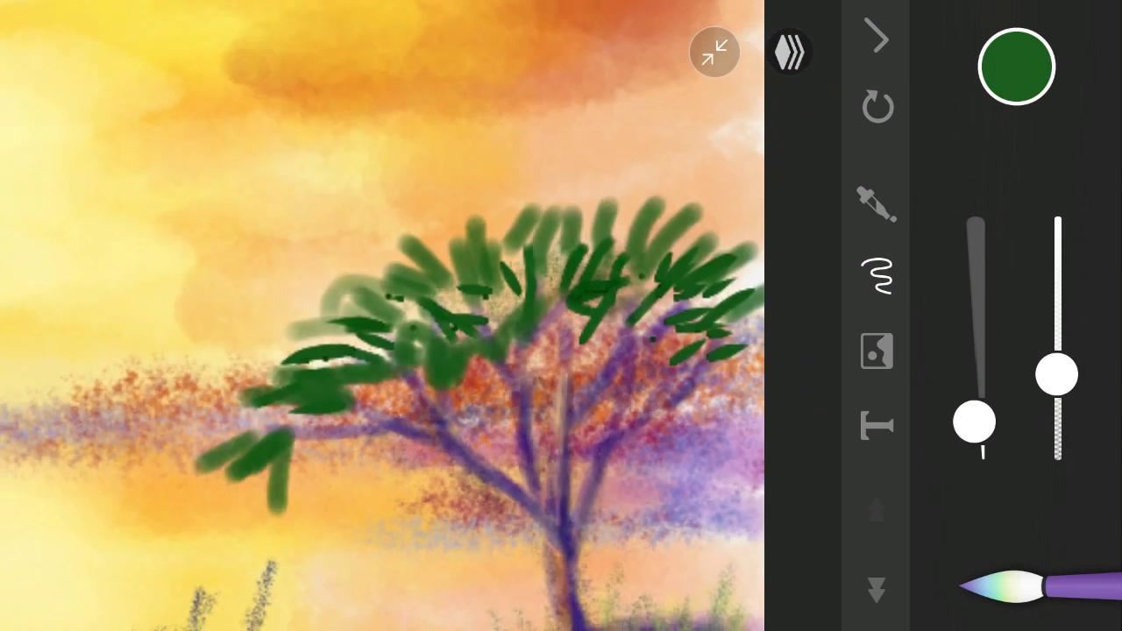
{"action": "left_click_drag", "start_coordinate": [324, 412], "coordinate": [320, 474]}
Step: Fill the crown's centre and right side with soft green watercolour leaves
{"action": "left_click_drag", "start_coordinate": [293, 381], "coordinate": [254, 333]}
{"action": "left_click_drag", "start_coordinate": [281, 408], "coordinate": [198, 407]}
{"action": "left_click_drag", "start_coordinate": [351, 316], "coordinate": [325, 263]}
{"action": "mouse_move", "coordinate": [574, 386]}
{"action": "left_mouse_down"}
{"action": "mouse_move", "coordinate": [570, 316]}
{"action": "mouse_move", "coordinate": [688, 420]}
{"action": "mouse_move", "coordinate": [697, 473]}
{"action": "left_mouse_up"}
{"action": "left_click_drag", "start_coordinate": [754, 272], "coordinate": [657, 351]}
{"action": "left_click_drag", "start_coordinate": [679, 184], "coordinate": [614, 263]}
{"action": "left_click_drag", "start_coordinate": [474, 281], "coordinate": [455, 219]}
{"action": "left_click_drag", "start_coordinate": [438, 429], "coordinate": [434, 350]}
Step: Pick a lighter yellow-green shade and paint leaves across the upper crown
{"action": "left_click", "coordinate": [1016, 66]}
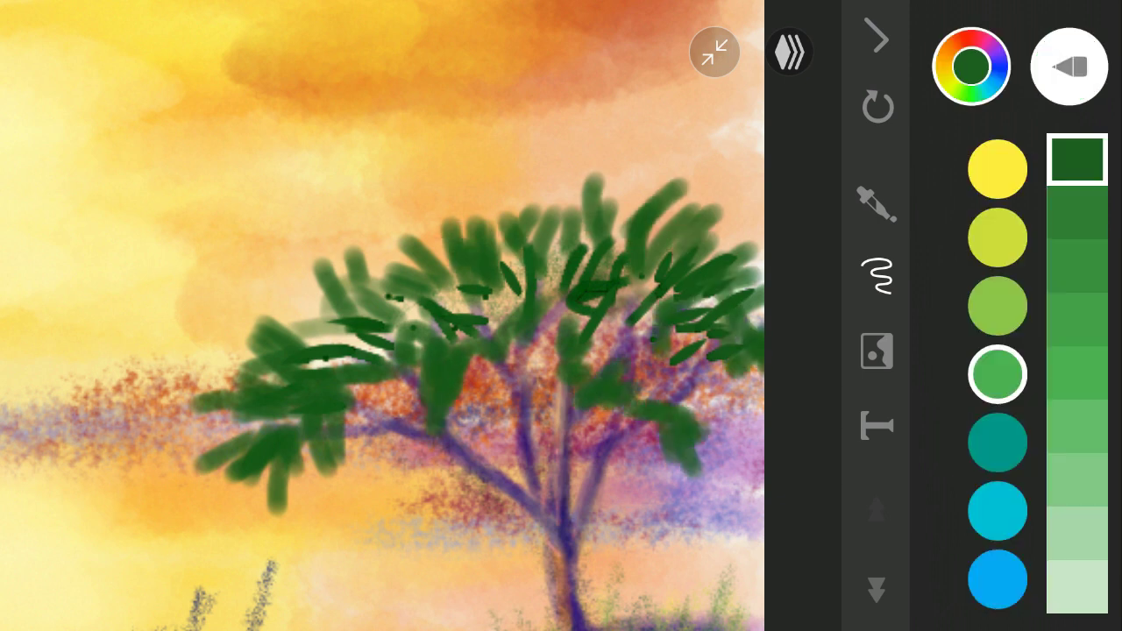
{"action": "left_click", "coordinate": [993, 237]}
{"action": "left_click", "coordinate": [1074, 320]}
{"action": "left_click_drag", "start_coordinate": [508, 184], "coordinate": [477, 254]}
{"action": "left_click_drag", "start_coordinate": [600, 175], "coordinate": [552, 215]}
{"action": "left_click_drag", "start_coordinate": [736, 189], "coordinate": [666, 246]}
Step: Add yellow-green leaves to the crown's left and centre-right
{"action": "left_click_drag", "start_coordinate": [254, 293], "coordinate": [333, 332]}
{"action": "left_click_drag", "start_coordinate": [233, 375], "coordinate": [302, 372]}
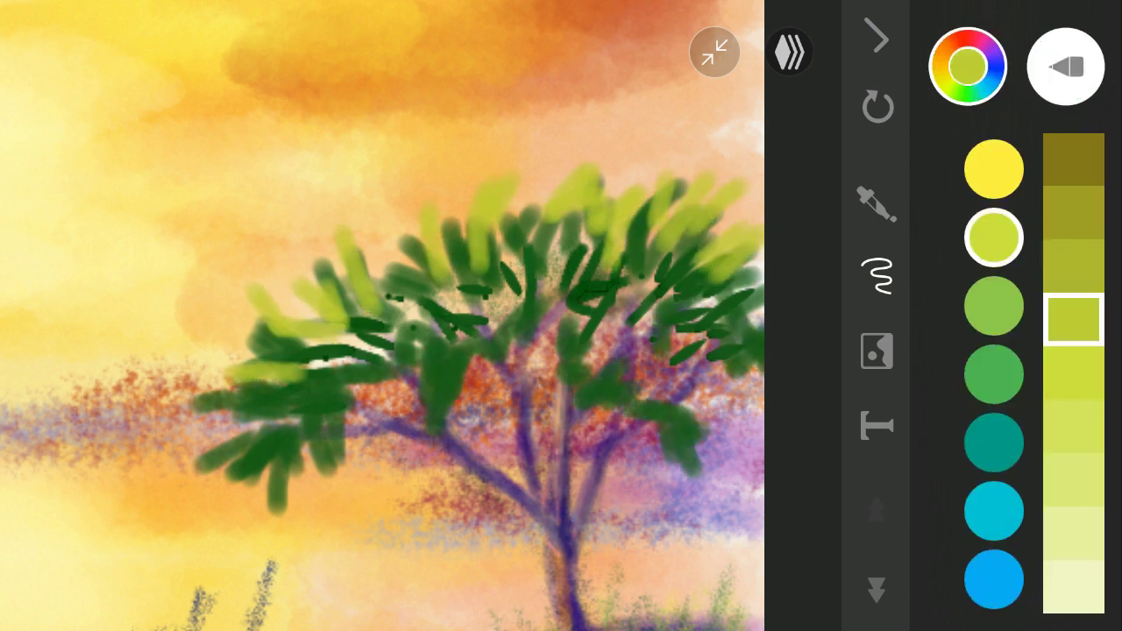
{"action": "left_click_drag", "start_coordinate": [574, 346], "coordinate": [583, 307]}
{"action": "left_click_drag", "start_coordinate": [618, 325], "coordinate": [658, 385]}
{"action": "left_click_drag", "start_coordinate": [712, 417], "coordinate": [715, 451]}
Step: Paint medium-green leaves across the upper and upper-left crown
{"action": "left_click", "coordinate": [994, 305]}
{"action": "left_click_drag", "start_coordinate": [346, 230], "coordinate": [375, 273]}
{"action": "left_click_drag", "start_coordinate": [405, 221], "coordinate": [416, 272]}
{"action": "left_click_drag", "start_coordinate": [452, 182], "coordinate": [478, 263]}
{"action": "left_click_drag", "start_coordinate": [548, 155], "coordinate": [552, 215]}
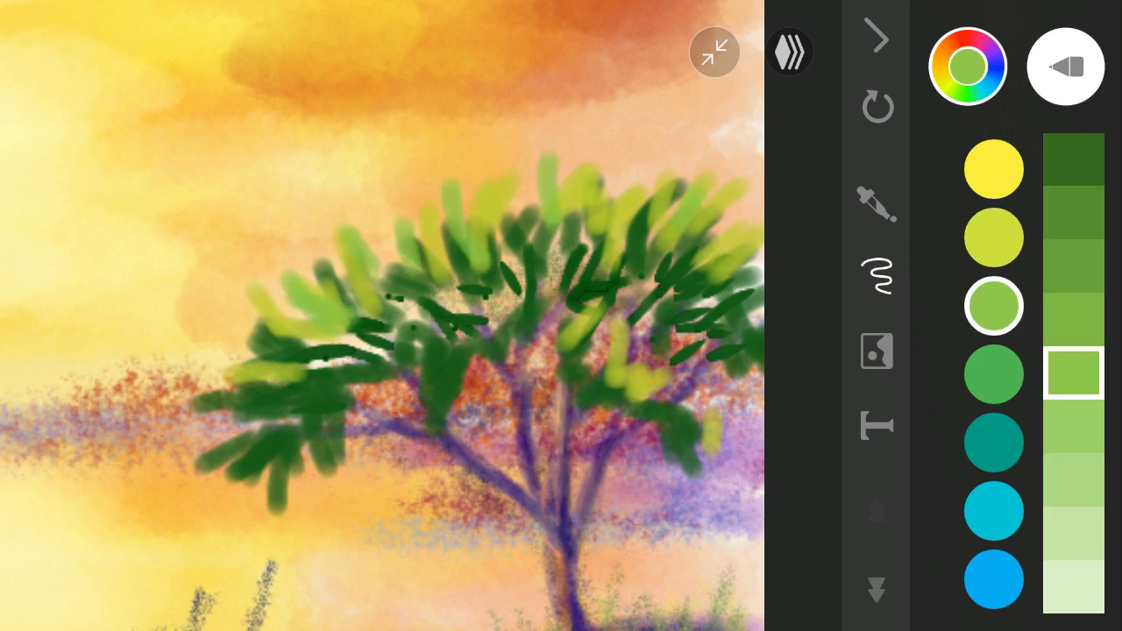
Step: Paint pink leaves across the crown, including its lower-left and upper-right
{"action": "scroll", "coordinate": [993, 377], "scroll_direction": "down", "scroll_amount": 5}
{"action": "left_click", "coordinate": [993, 516]}
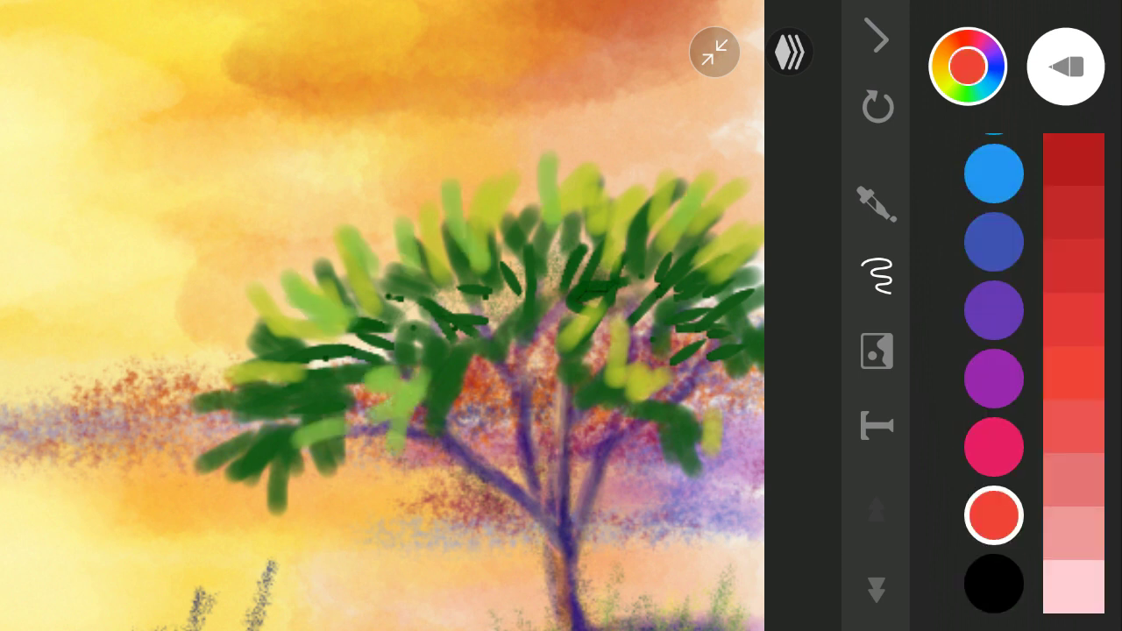
{"action": "left_click", "coordinate": [1074, 481]}
{"action": "left_click_drag", "start_coordinate": [517, 268], "coordinate": [486, 320]}
{"action": "left_click_drag", "start_coordinate": [385, 282], "coordinate": [451, 318]}
{"action": "left_click_drag", "start_coordinate": [259, 408], "coordinate": [360, 368]}
{"action": "left_click_drag", "start_coordinate": [232, 456], "coordinate": [293, 428]}
{"action": "left_click_drag", "start_coordinate": [280, 486], "coordinate": [302, 443]}
{"action": "left_click_drag", "start_coordinate": [382, 443], "coordinate": [395, 386]}
{"action": "left_click_drag", "start_coordinate": [434, 429], "coordinate": [442, 372]}
{"action": "left_click_drag", "start_coordinate": [596, 324], "coordinate": [605, 272]}
{"action": "left_click_drag", "start_coordinate": [675, 328], "coordinate": [737, 293]}
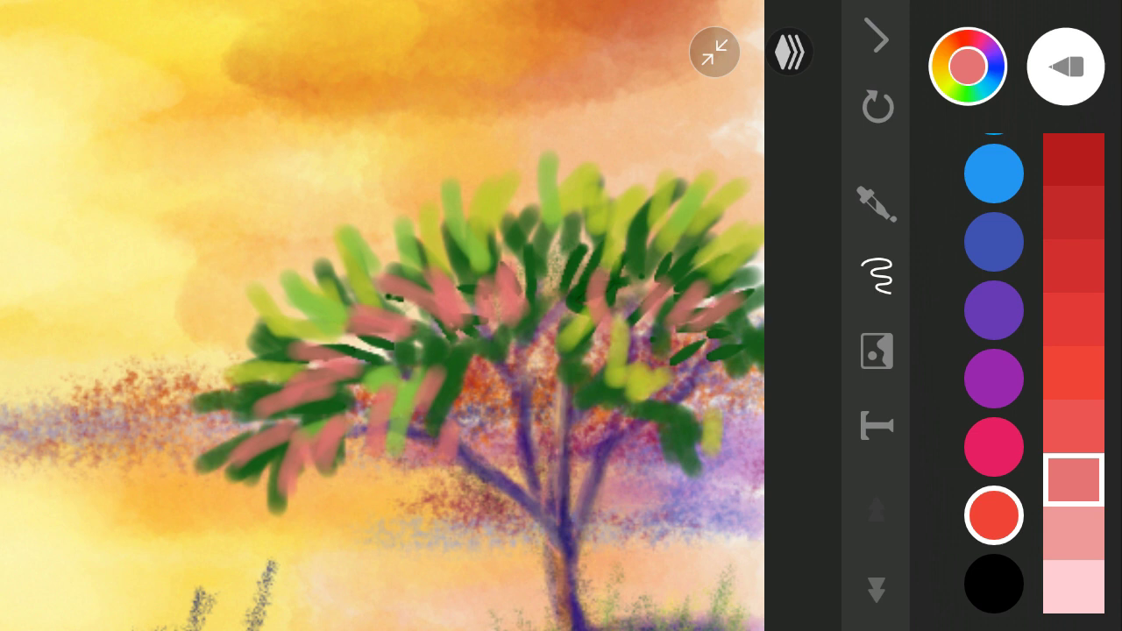
Step: Add a darkest-purple leaf and mid-violet leaves through the crown
{"action": "left_click", "coordinate": [993, 378]}
{"action": "left_click", "coordinate": [1073, 160]}
{"action": "left_click_drag", "start_coordinate": [697, 256], "coordinate": [659, 326]}
{"action": "left_click", "coordinate": [993, 309]}
{"action": "left_click", "coordinate": [1073, 265]}
{"action": "left_click_drag", "start_coordinate": [708, 449], "coordinate": [752, 451]}
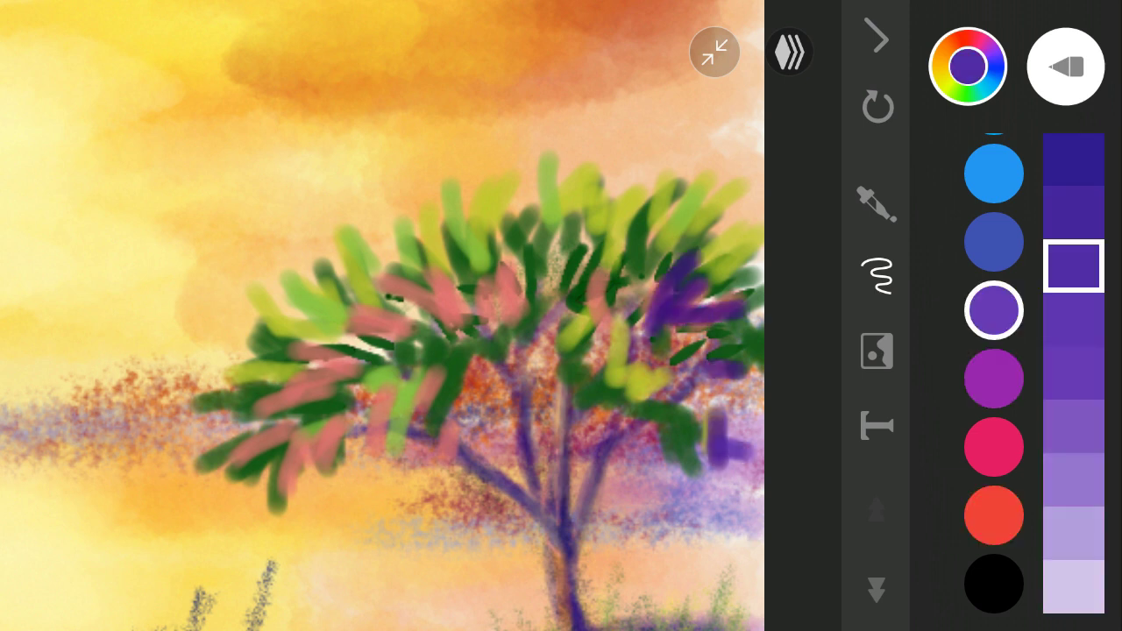
{"action": "left_click_drag", "start_coordinate": [609, 326], "coordinate": [657, 390]}
{"action": "left_click_drag", "start_coordinate": [618, 311], "coordinate": [548, 359]}
{"action": "left_click_drag", "start_coordinate": [480, 302], "coordinate": [526, 278]}
Step: Paint darkest-blue leaves across the crown
{"action": "left_click", "coordinate": [993, 241]}
{"action": "left_click", "coordinate": [1074, 159]}
{"action": "left_click_drag", "start_coordinate": [570, 324], "coordinate": [636, 373]}
{"action": "left_click_drag", "start_coordinate": [500, 361], "coordinate": [504, 419]}
{"action": "left_click_drag", "start_coordinate": [425, 326], "coordinate": [385, 495]}
Step: Paint orange and lighter orange leaves over the crown
{"action": "scroll", "coordinate": [993, 368], "scroll_direction": "up", "scroll_amount": 5}
{"action": "scroll", "coordinate": [994, 368], "scroll_direction": "up", "scroll_amount": 5}
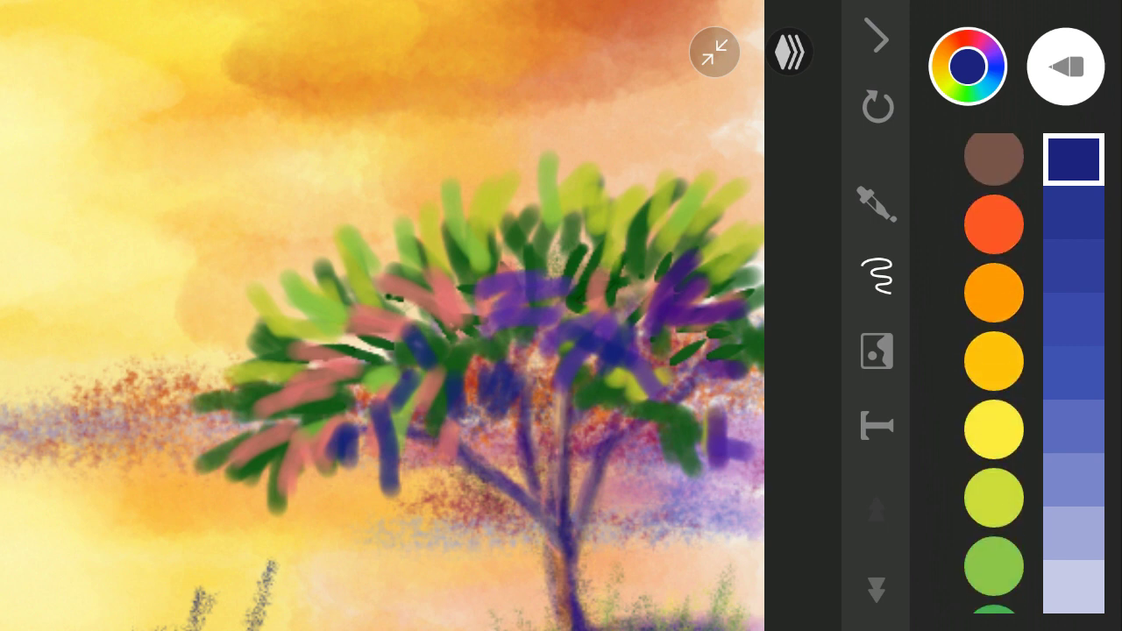
{"action": "left_click", "coordinate": [993, 295]}
{"action": "left_click", "coordinate": [1074, 212]}
{"action": "left_click_drag", "start_coordinate": [383, 225], "coordinate": [388, 268]}
{"action": "left_click_drag", "start_coordinate": [324, 273], "coordinate": [368, 279]}
{"action": "left_click_drag", "start_coordinate": [443, 191], "coordinate": [443, 261]}
{"action": "left_click", "coordinate": [1073, 480]}
{"action": "left_click_drag", "start_coordinate": [582, 180], "coordinate": [582, 226]}
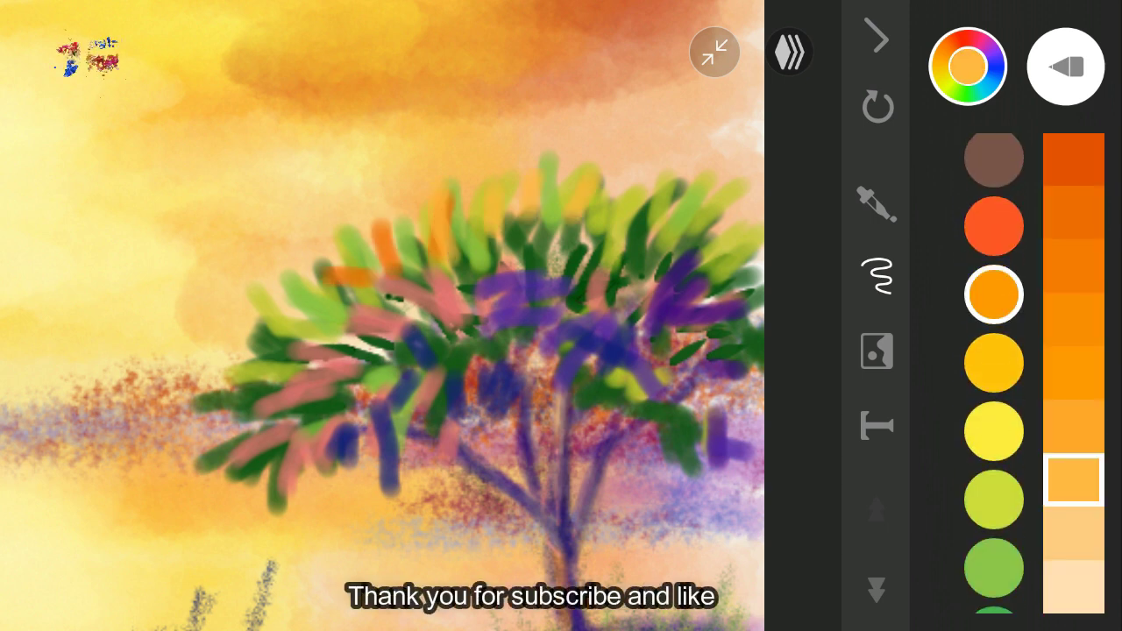
{"action": "left_click_drag", "start_coordinate": [342, 273], "coordinate": [394, 298]}
{"action": "left_click_drag", "start_coordinate": [263, 369], "coordinate": [347, 355]}
{"action": "left_click_drag", "start_coordinate": [39, 52], "coordinate": [136, 57]}
Step: Add darkest-grey strokes through the crown, lower crown and along the trunk
{"action": "scroll", "coordinate": [994, 368], "scroll_direction": "up", "scroll_amount": 2}
{"action": "left_click", "coordinate": [993, 239]}
{"action": "left_click", "coordinate": [993, 171]}
{"action": "left_click", "coordinate": [1074, 159]}
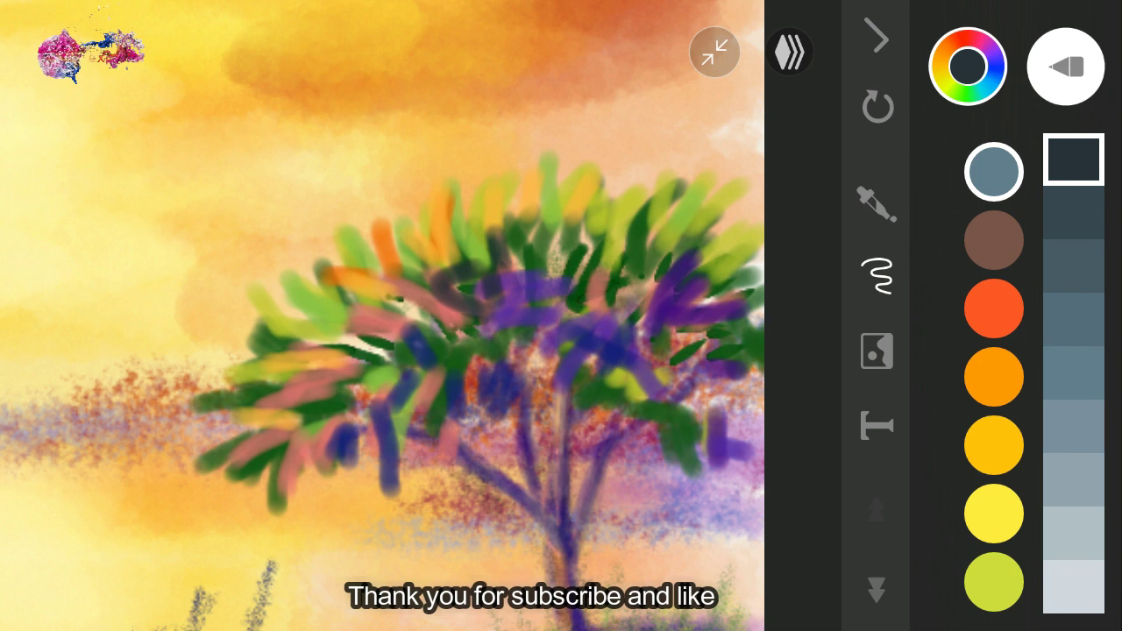
{"action": "left_click_drag", "start_coordinate": [439, 272], "coordinate": [438, 338]}
{"action": "left_click_drag", "start_coordinate": [570, 241], "coordinate": [574, 307]}
{"action": "left_click_drag", "start_coordinate": [486, 399], "coordinate": [482, 460]}
{"action": "left_click_drag", "start_coordinate": [743, 461], "coordinate": [743, 504]}
{"action": "left_click_drag", "start_coordinate": [438, 417], "coordinate": [417, 496]}
{"action": "left_click_drag", "start_coordinate": [385, 463], "coordinate": [351, 510]}
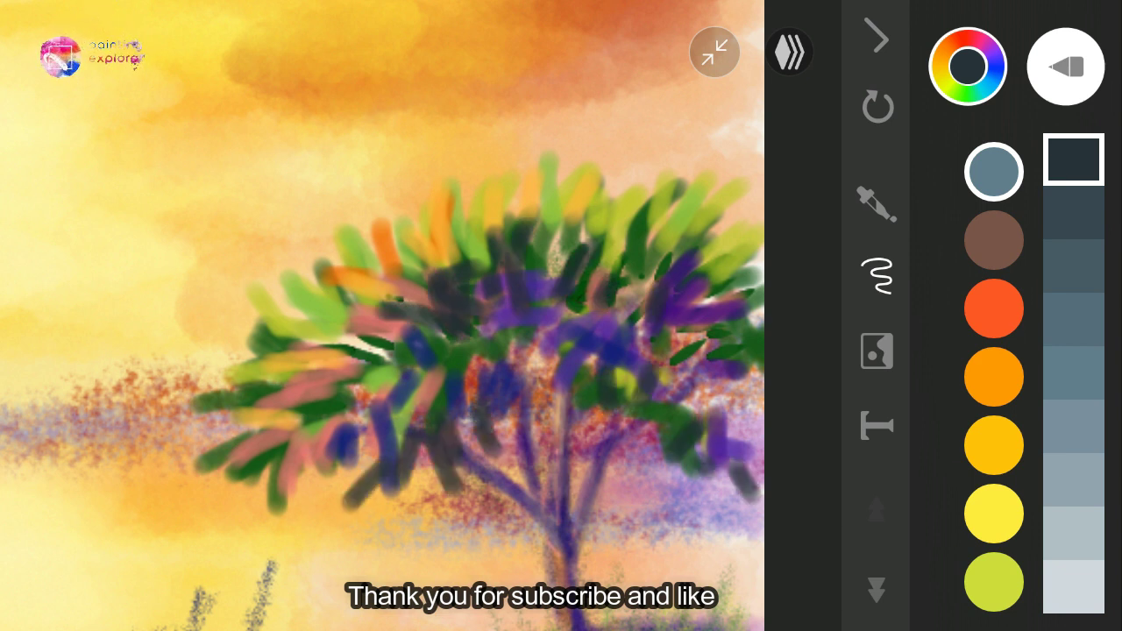
{"action": "left_click_drag", "start_coordinate": [394, 316], "coordinate": [342, 355]}
Step: Add orange leaves on the upper, upper-right and lower-left crown
{"action": "left_click", "coordinate": [993, 377]}
{"action": "left_click_drag", "start_coordinate": [518, 235], "coordinate": [544, 274]}
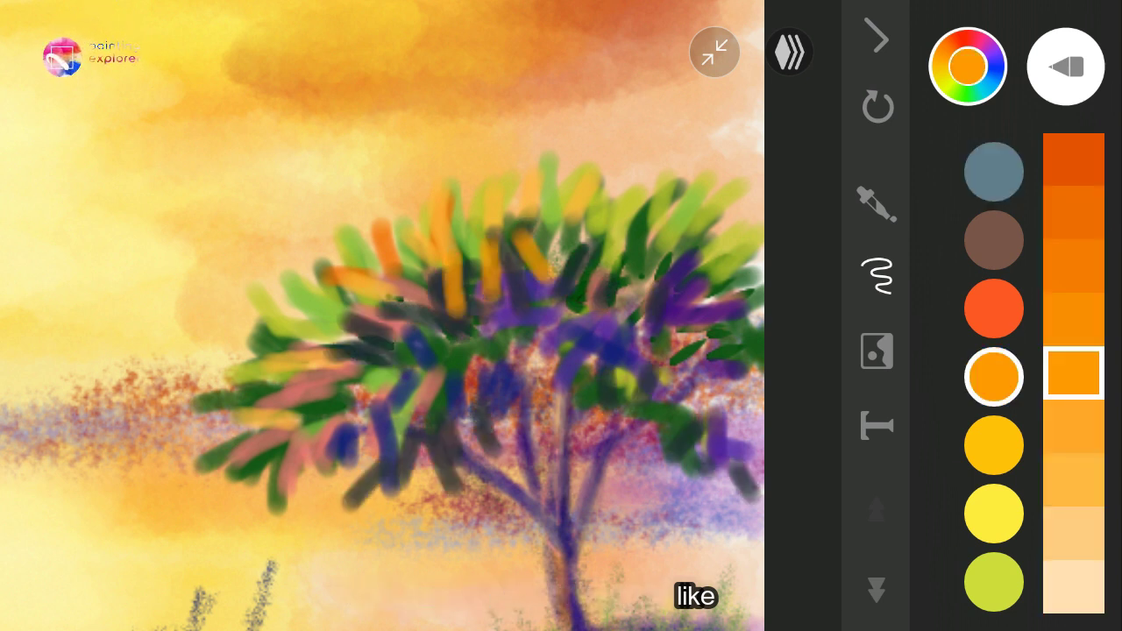
{"action": "left_click_drag", "start_coordinate": [640, 231], "coordinate": [619, 274]}
{"action": "left_click_drag", "start_coordinate": [462, 367], "coordinate": [405, 397]}
{"action": "scroll", "coordinate": [993, 374], "scroll_direction": "down", "scroll_amount": 3}
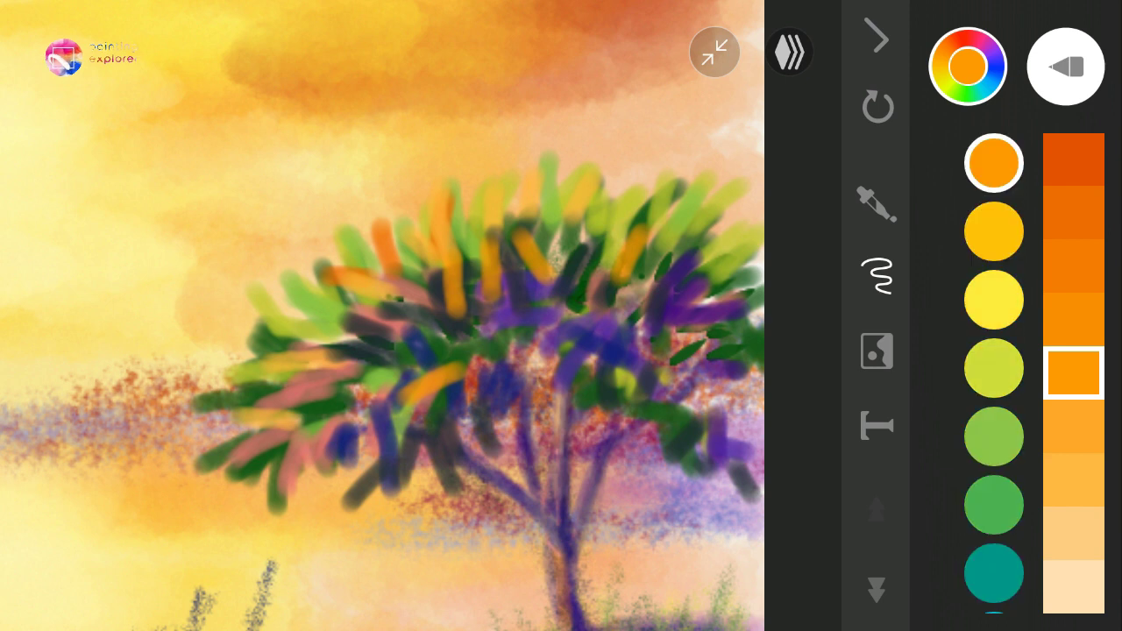
Step: Paint darkest-teal leaf strokes across the crown
{"action": "left_click", "coordinate": [994, 505]}
{"action": "left_click", "coordinate": [993, 573]}
{"action": "left_click", "coordinate": [1074, 158]}
{"action": "left_click_drag", "start_coordinate": [450, 262], "coordinate": [451, 317]}
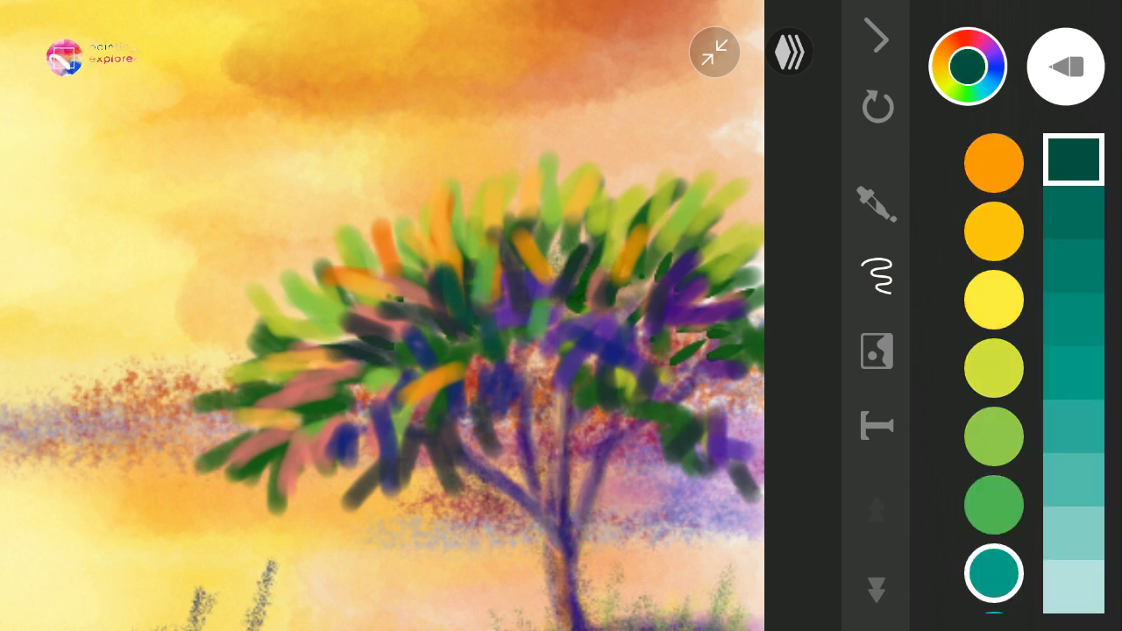
{"action": "left_click_drag", "start_coordinate": [386, 236], "coordinate": [420, 307]}
{"action": "left_click_drag", "start_coordinate": [526, 188], "coordinate": [574, 250]}
{"action": "left_click_drag", "start_coordinate": [684, 228], "coordinate": [719, 281]}
{"action": "mouse_move", "coordinate": [675, 329]}
{"action": "left_mouse_down"}
{"action": "mouse_move", "coordinate": [714, 377]}
{"action": "mouse_move", "coordinate": [692, 491]}
{"action": "mouse_move", "coordinate": [736, 526]}
{"action": "left_mouse_up"}
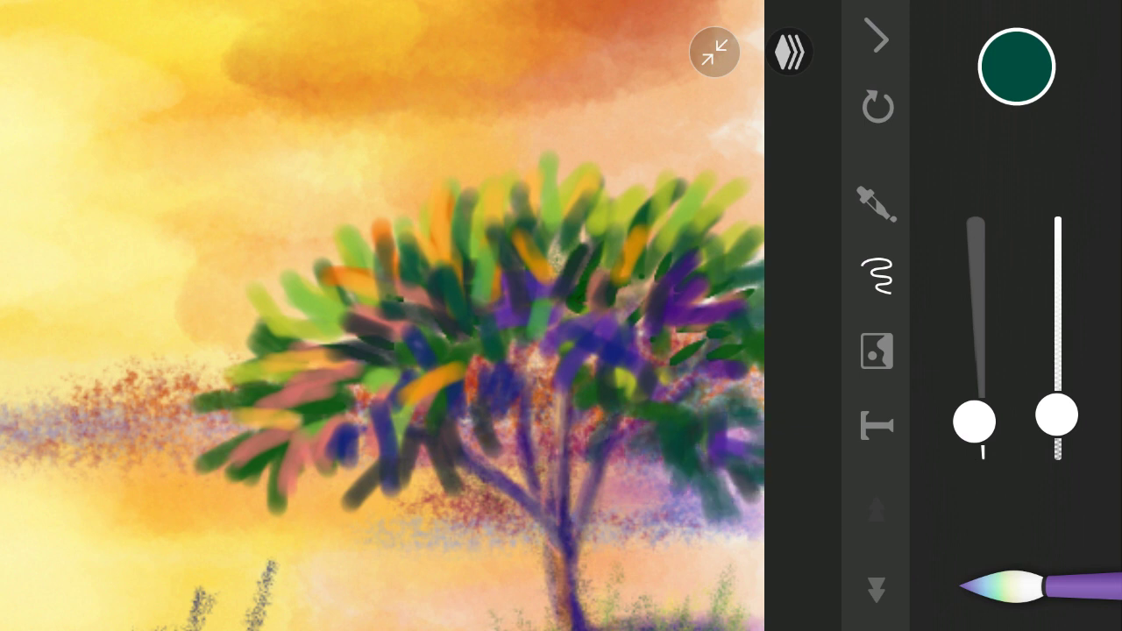
Step: Add dark teal leaves to the lower crown and lower-left branches
{"action": "left_click_drag", "start_coordinate": [692, 469], "coordinate": [736, 531]}
{"action": "left_click_drag", "start_coordinate": [500, 359], "coordinate": [561, 456]}
{"action": "left_click_drag", "start_coordinate": [626, 439], "coordinate": [657, 474]}
{"action": "left_click_drag", "start_coordinate": [329, 452], "coordinate": [395, 500]}
{"action": "left_click_drag", "start_coordinate": [241, 460], "coordinate": [329, 509]}
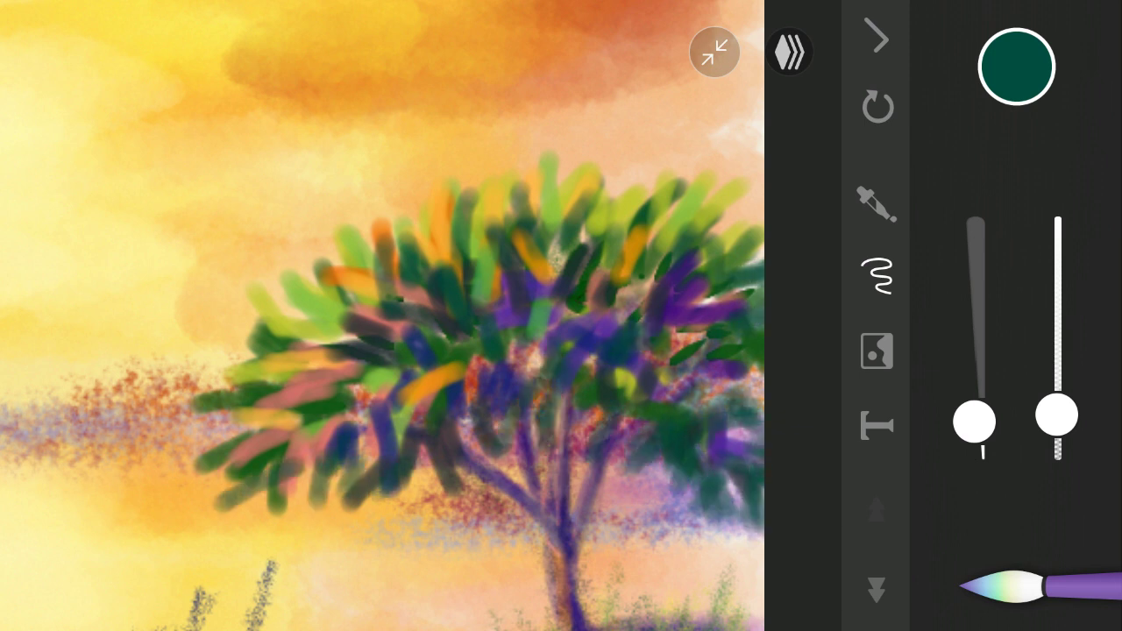
Step: Paint light yellow-green leaves through the middle of the crown
{"action": "left_click", "coordinate": [1016, 66]}
{"action": "left_click", "coordinate": [993, 367]}
{"action": "left_click", "coordinate": [1074, 480]}
{"action": "left_click_drag", "start_coordinate": [535, 267], "coordinate": [561, 325]}
{"action": "mouse_move", "coordinate": [522, 249]}
{"action": "left_mouse_down"}
{"action": "mouse_move", "coordinate": [548, 316]}
{"action": "mouse_move", "coordinate": [633, 399]}
{"action": "mouse_move", "coordinate": [605, 469]}
{"action": "left_mouse_up"}
Step: Paint thin darkest-teal grass blades near the tree base with a thinner brush
{"action": "scroll", "coordinate": [382, 316], "scroll_direction": "down", "scroll_amount": 3}
{"action": "scroll", "coordinate": [382, 316], "scroll_direction": "up", "scroll_amount": 5}
{"action": "left_click", "coordinate": [994, 572]}
{"action": "left_click", "coordinate": [1074, 159]}
{"action": "left_click", "coordinate": [968, 66]}
{"action": "left_click_drag", "start_coordinate": [975, 422], "coordinate": [975, 455]}
{"action": "left_click_drag", "start_coordinate": [607, 363], "coordinate": [593, 465]}
{"action": "left_click_drag", "start_coordinate": [574, 392], "coordinate": [585, 447]}
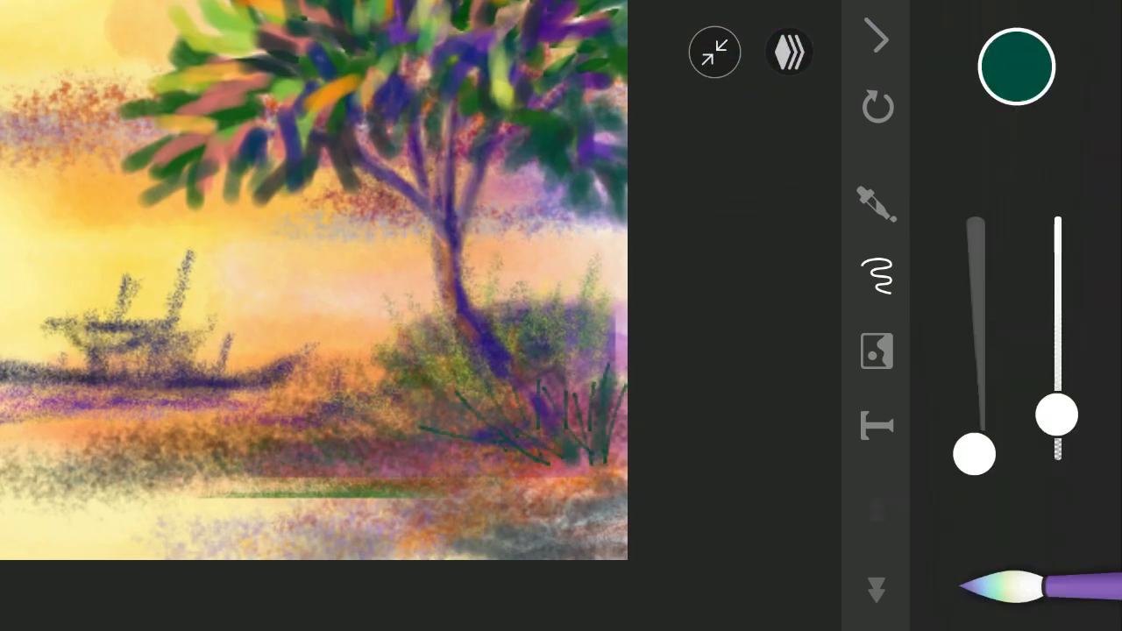
Step: Add a light green grass blade by the tree base, then return to teal
{"action": "left_click", "coordinate": [1016, 66]}
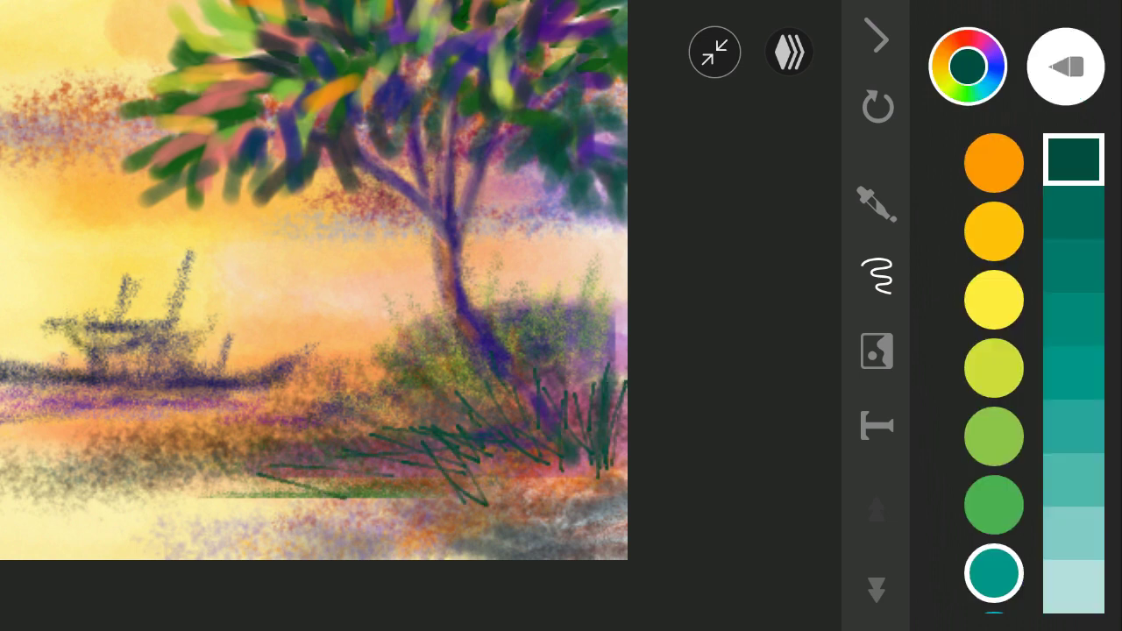
{"action": "left_click", "coordinate": [993, 435]}
{"action": "left_click_drag", "start_coordinate": [526, 465], "coordinate": [543, 534]}
{"action": "left_click", "coordinate": [993, 573]}
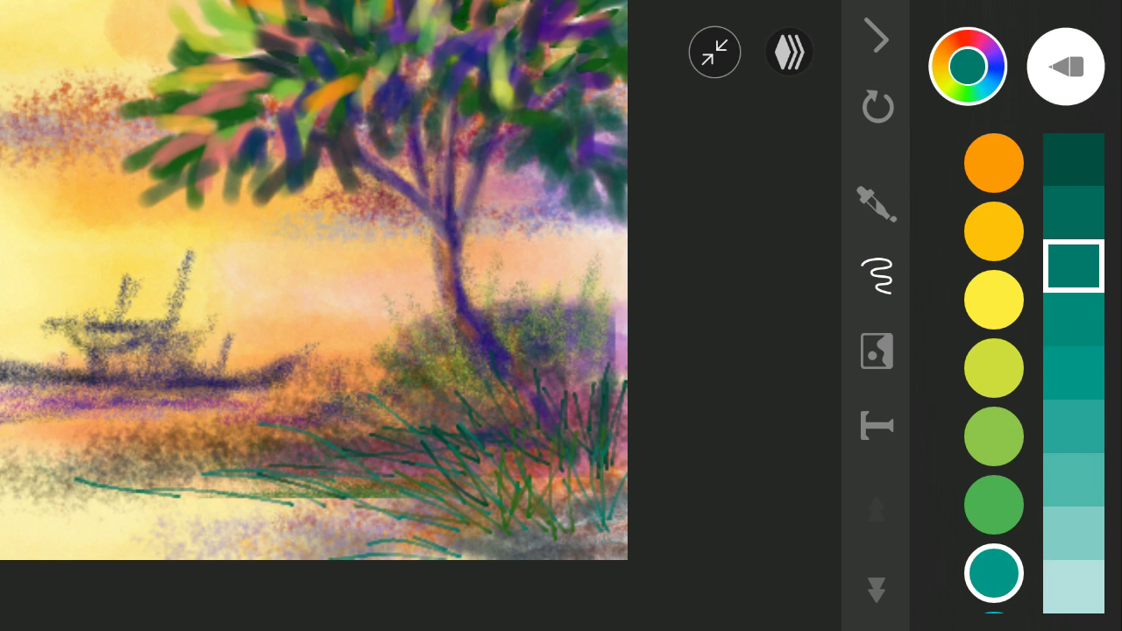
Step: Try a mid orange, then settle on the darkest blue-grey shade
{"action": "left_click", "coordinate": [1065, 66]}
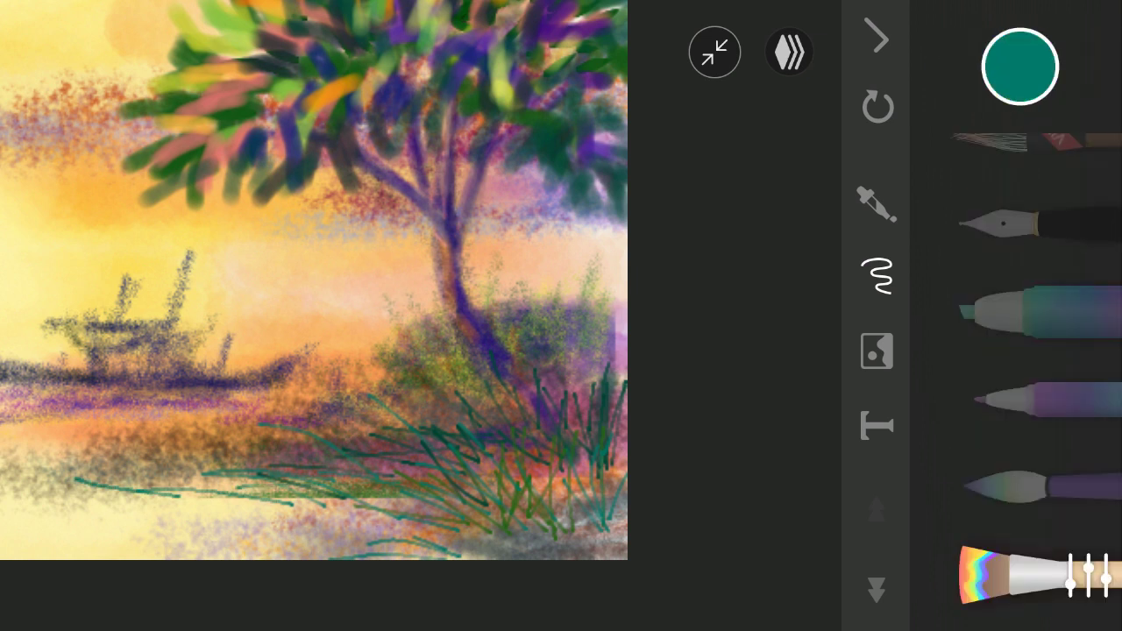
{"action": "left_click", "coordinate": [1017, 66]}
{"action": "left_click", "coordinate": [994, 162]}
{"action": "left_click", "coordinate": [1074, 374]}
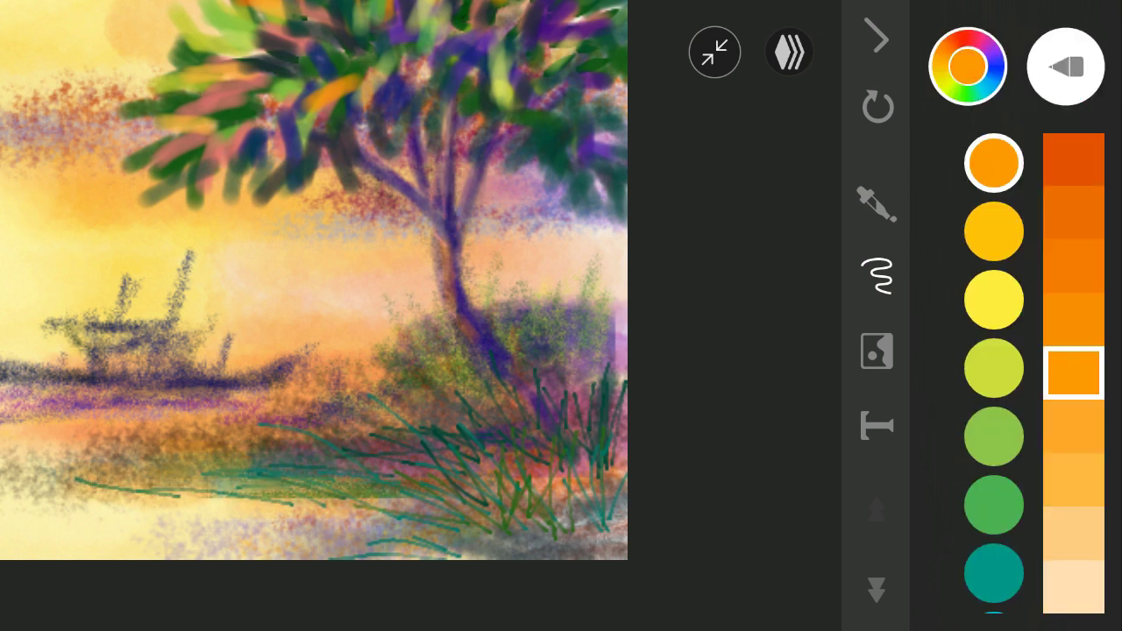
{"action": "scroll", "coordinate": [993, 351], "scroll_direction": "up", "scroll_amount": 3}
{"action": "left_click", "coordinate": [991, 238]}
{"action": "left_click", "coordinate": [994, 169]}
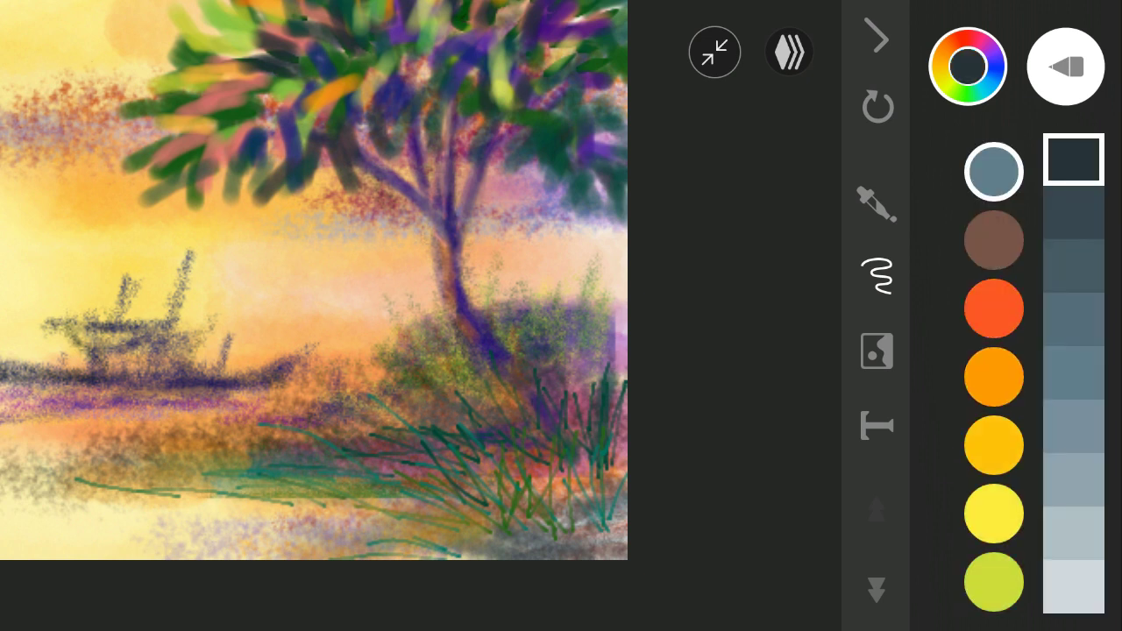
{"action": "scroll", "coordinate": [421, 316], "scroll_direction": "up", "scroll_amount": 3}
{"action": "scroll", "coordinate": [420, 315], "scroll_direction": "up", "scroll_amount": 1}
Step: Switch to the crayon brush and load a pale yellow-orange colour
{"action": "scroll", "coordinate": [421, 316], "scroll_direction": "up", "scroll_amount": 1}
{"action": "left_click", "coordinate": [1065, 66]}
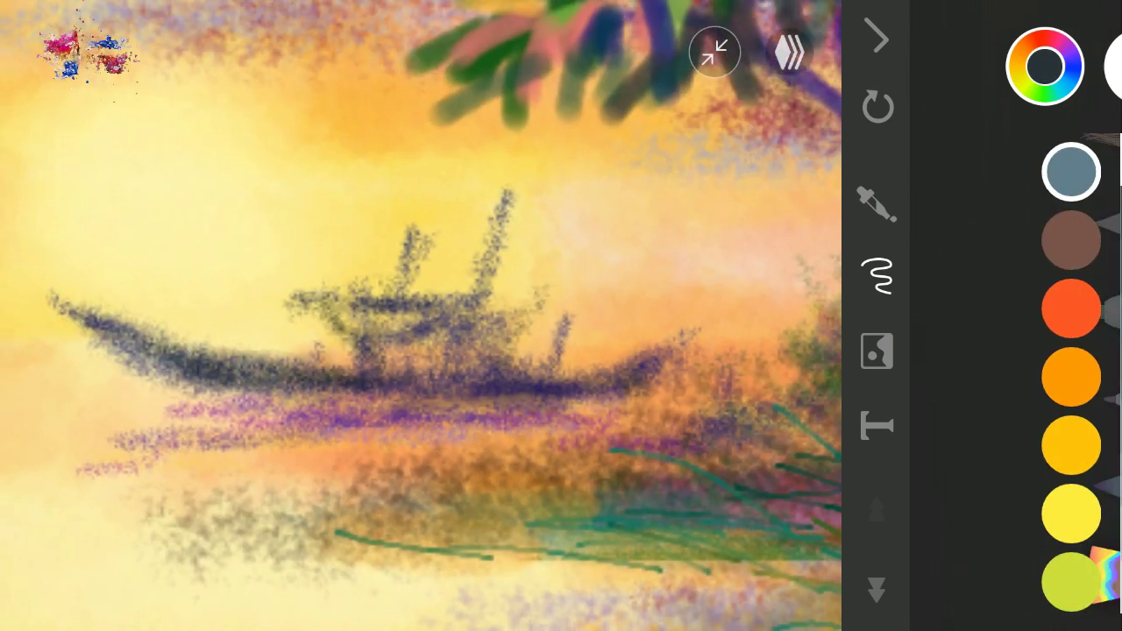
{"action": "scroll", "coordinate": [1034, 395], "scroll_direction": "down", "scroll_amount": 2}
{"action": "left_click", "coordinate": [1025, 474]}
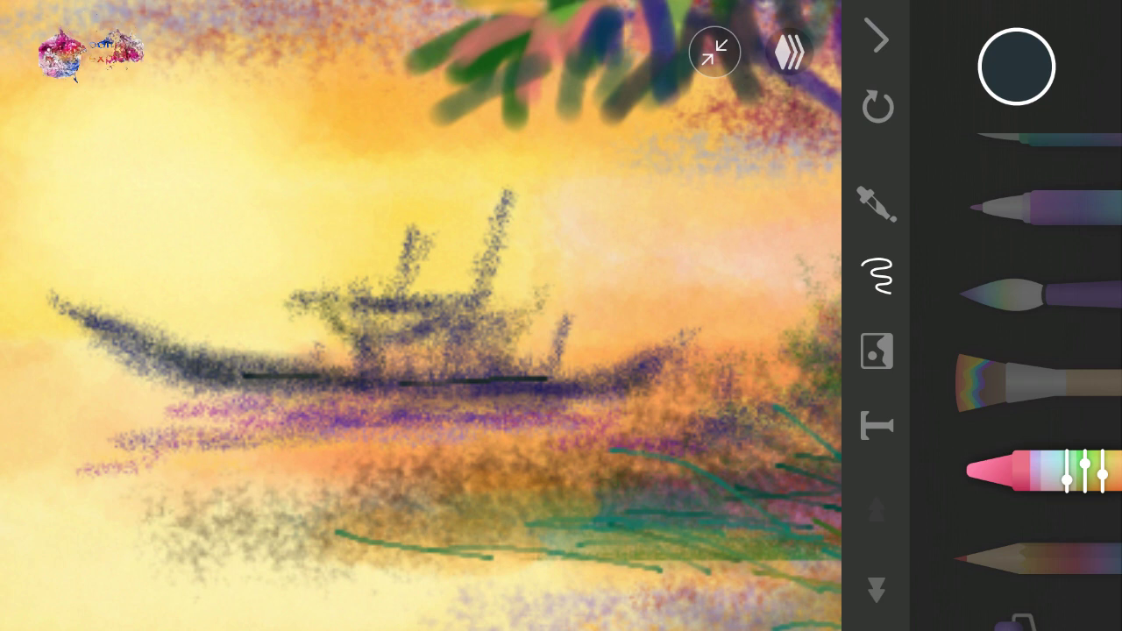
{"action": "left_click", "coordinate": [1016, 66]}
{"action": "left_click", "coordinate": [993, 444]}
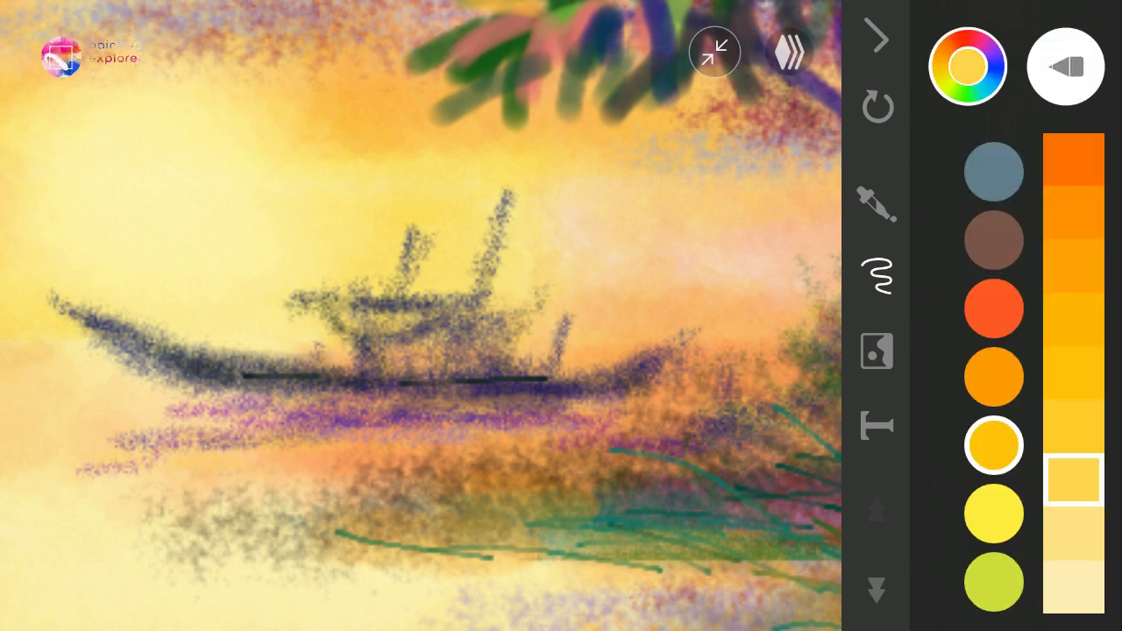
{"action": "left_click", "coordinate": [993, 513]}
Step: Load a mid-light blue-grey and check the crayon's size and opacity settings
{"action": "scroll", "coordinate": [421, 316], "scroll_direction": "down", "scroll_amount": 5}
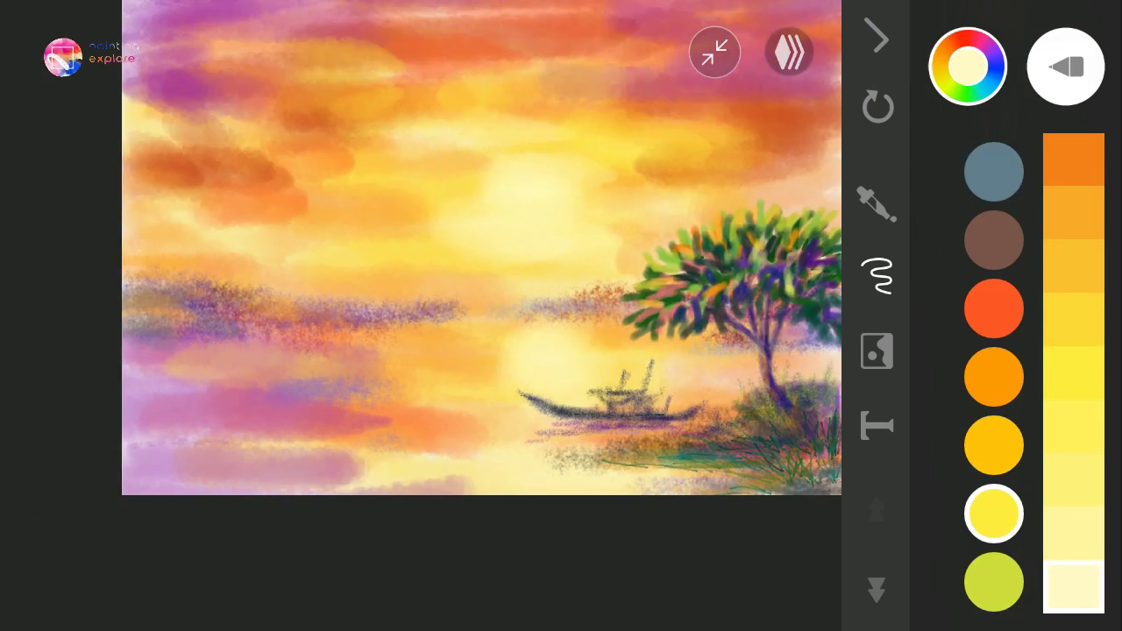
{"action": "left_click", "coordinate": [993, 171]}
{"action": "left_click", "coordinate": [1073, 481]}
{"action": "left_click", "coordinate": [1065, 66]}
{"action": "left_click", "coordinate": [1039, 469]}
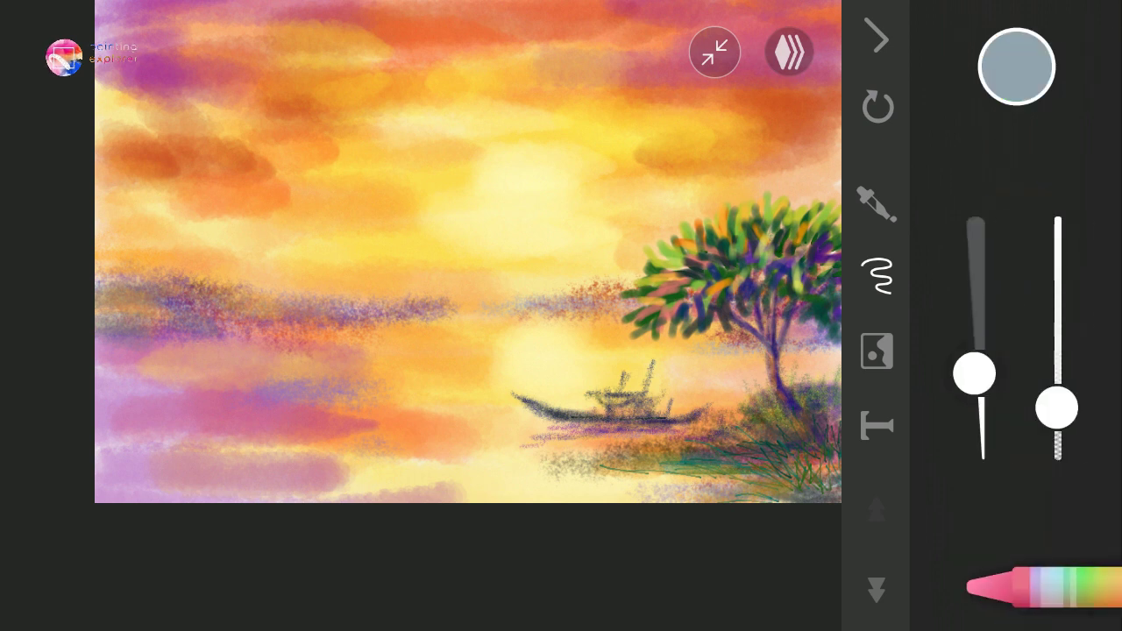
{"action": "scroll", "coordinate": [307, 307], "scroll_direction": "up", "scroll_amount": 3}
{"action": "left_click", "coordinate": [1017, 66]}
{"action": "left_click", "coordinate": [715, 53]}
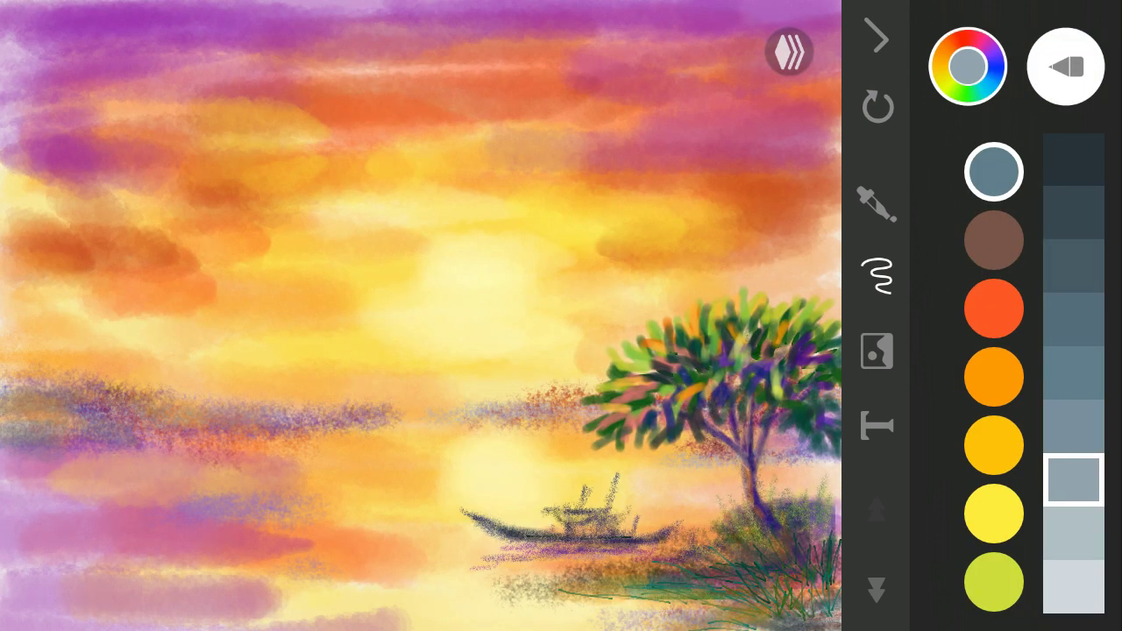
Step: Switch to a different brush and try orange and red-orange shades for the sky
{"action": "left_click", "coordinate": [1065, 66]}
{"action": "left_click", "coordinate": [1044, 381]}
{"action": "left_click", "coordinate": [968, 65]}
{"action": "left_click", "coordinate": [993, 444]}
{"action": "left_click", "coordinate": [1074, 213]}
{"action": "scroll", "coordinate": [421, 316], "scroll_direction": "down", "scroll_amount": 3}
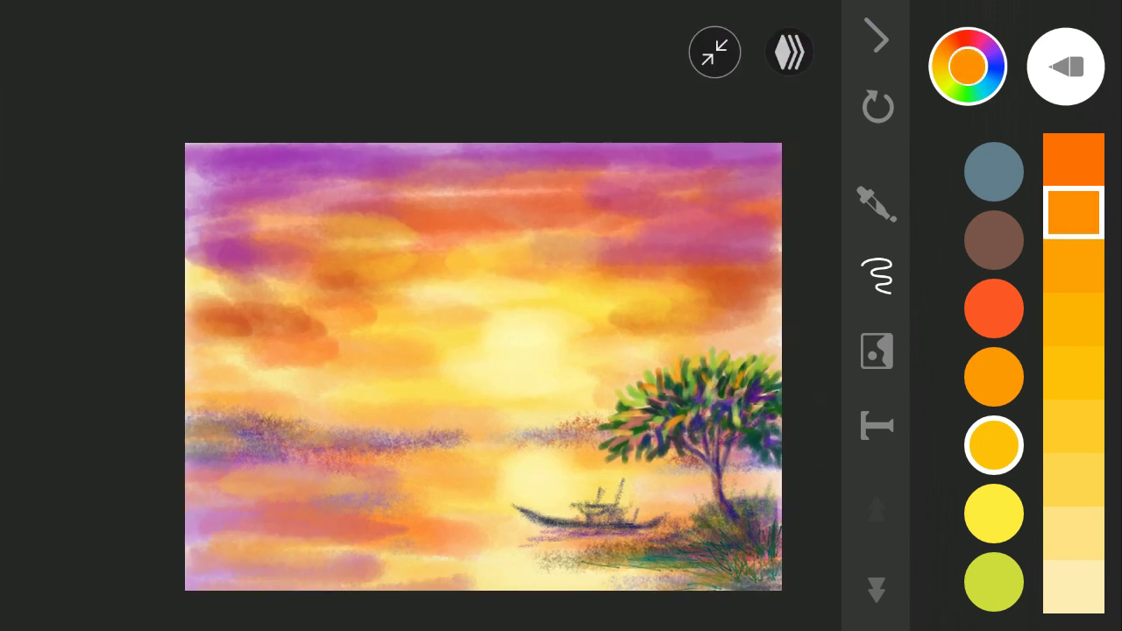
{"action": "left_click", "coordinate": [993, 307]}
Step: Try the palest yellow and red-orange, ending on a mid blue-grey colour
{"action": "left_click", "coordinate": [993, 444]}
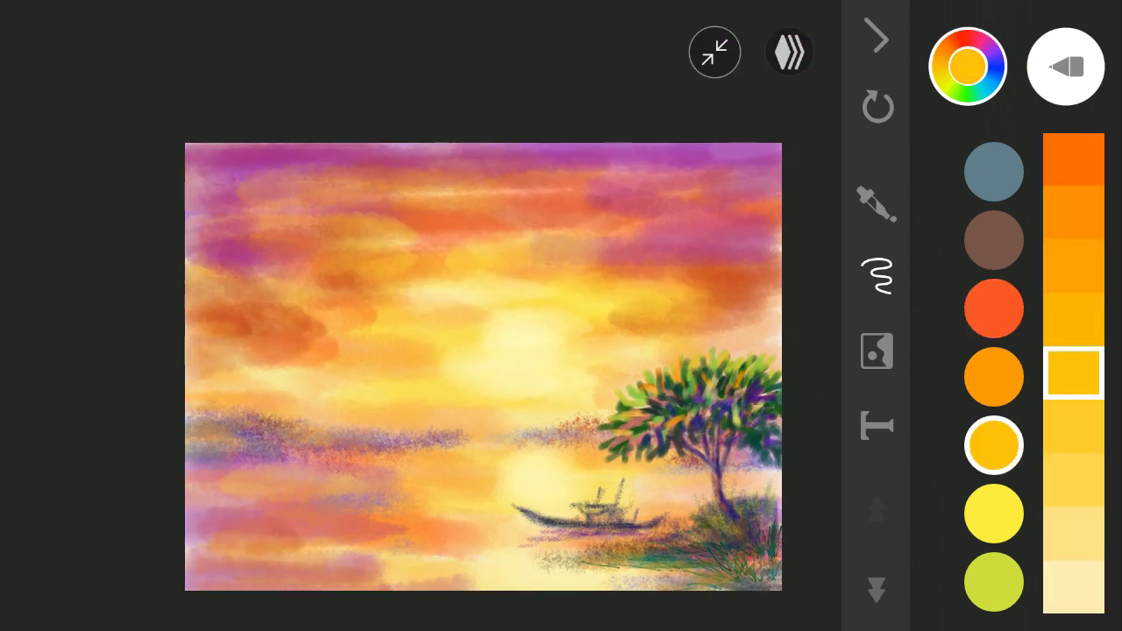
{"action": "left_click", "coordinate": [994, 513]}
{"action": "left_click", "coordinate": [1074, 587]}
{"action": "left_click", "coordinate": [993, 308]}
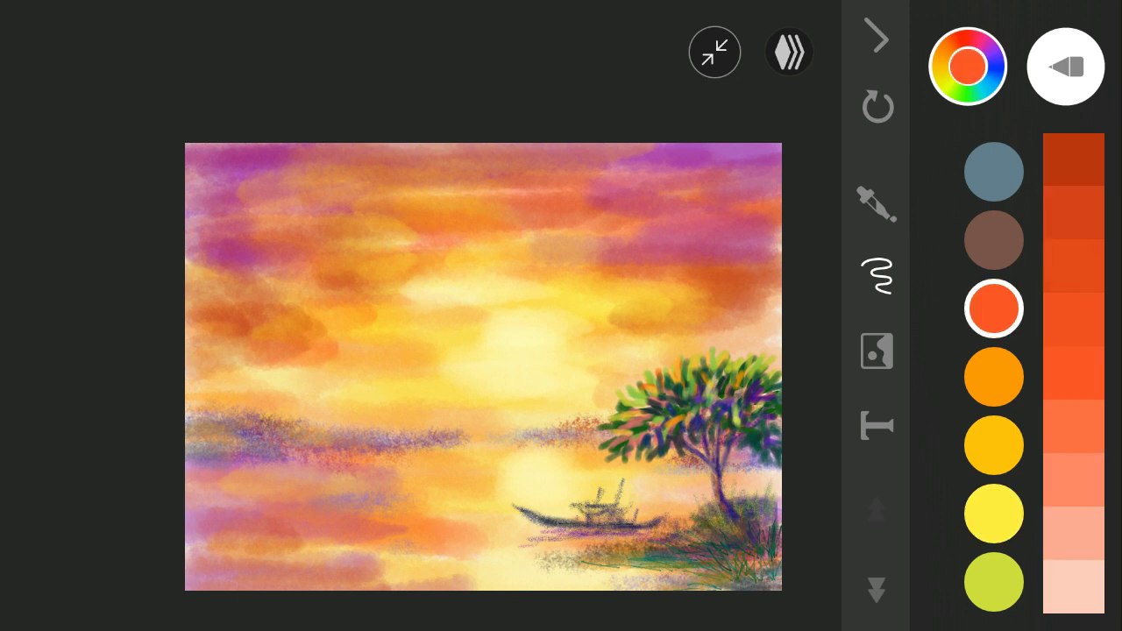
{"action": "left_click", "coordinate": [993, 172]}
{"action": "scroll", "coordinate": [351, 394], "scroll_direction": "up", "scroll_amount": 5}
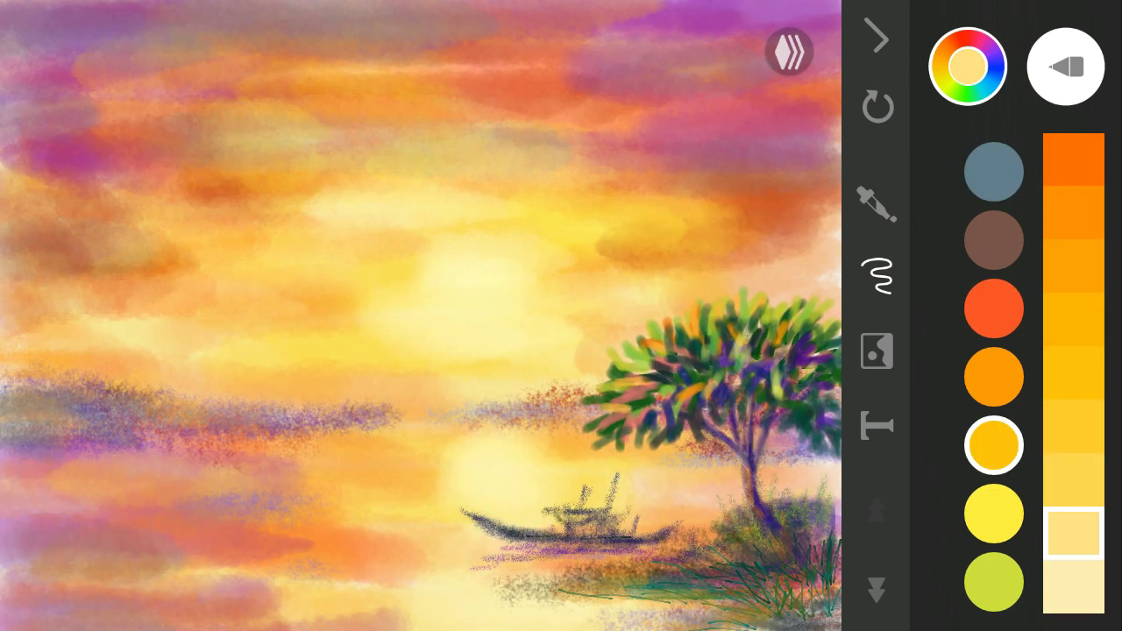
{"action": "left_click", "coordinate": [1066, 66]}
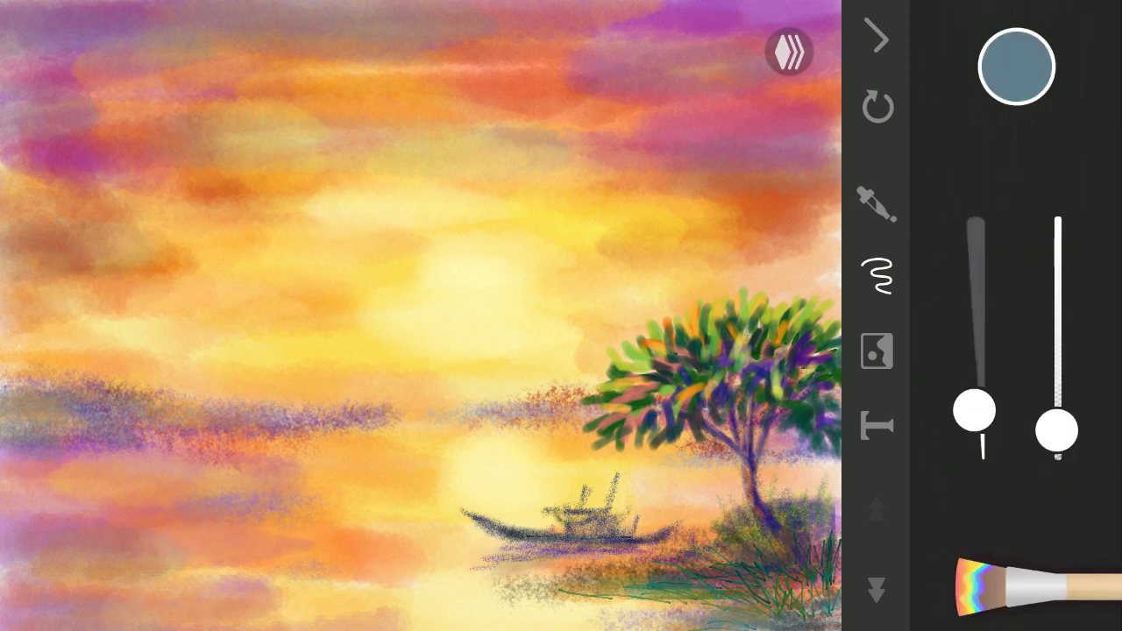
Step: Write a small three-stroke dark signature in the painting's lower-left corner
{"action": "scroll", "coordinate": [421, 351], "scroll_direction": "up", "scroll_amount": 5}
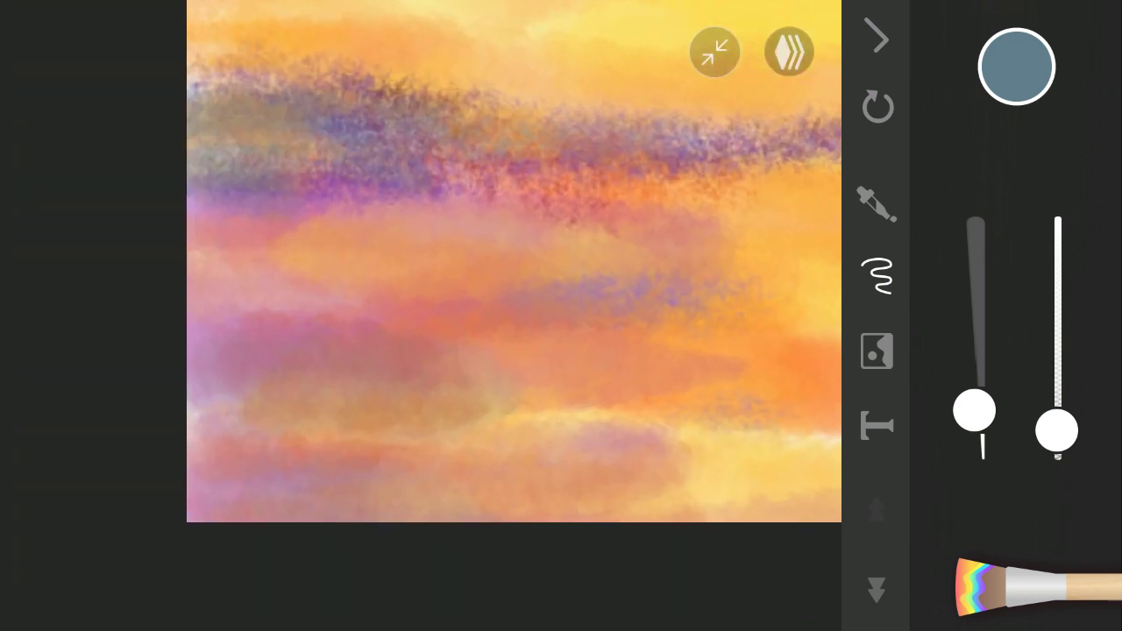
{"action": "left_click", "coordinate": [1017, 66]}
{"action": "mouse_move", "coordinate": [324, 378]}
{"action": "left_mouse_down"}
{"action": "mouse_move", "coordinate": [482, 355]}
{"action": "mouse_move", "coordinate": [386, 468]}
{"action": "left_mouse_up"}
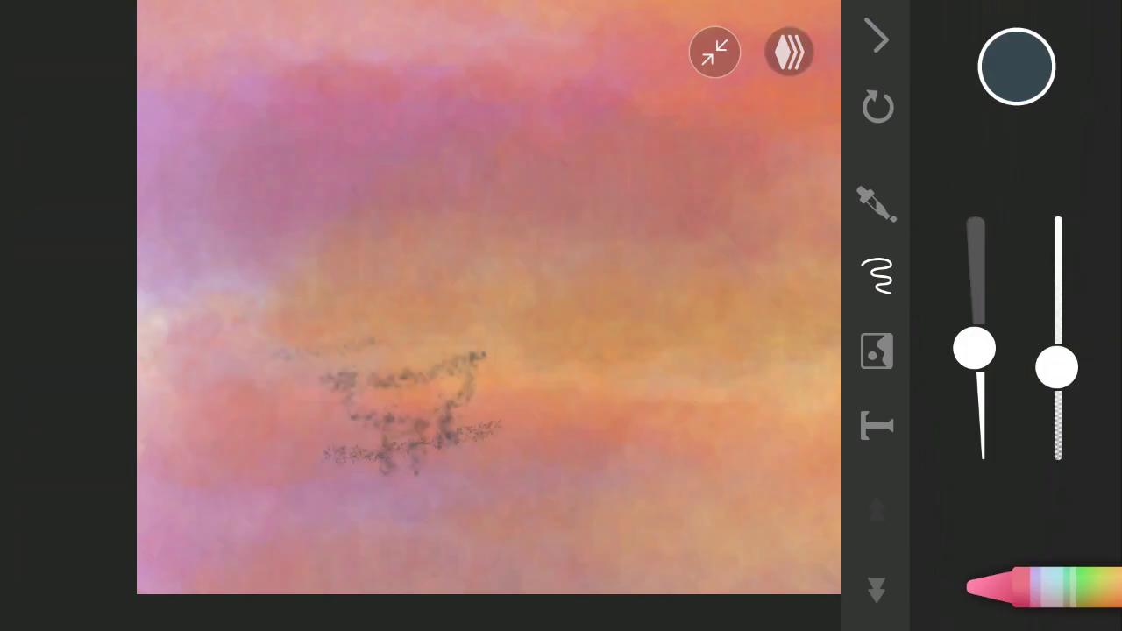
{"action": "left_click_drag", "start_coordinate": [507, 422], "coordinate": [302, 522]}
{"action": "left_click_drag", "start_coordinate": [442, 478], "coordinate": [545, 493]}
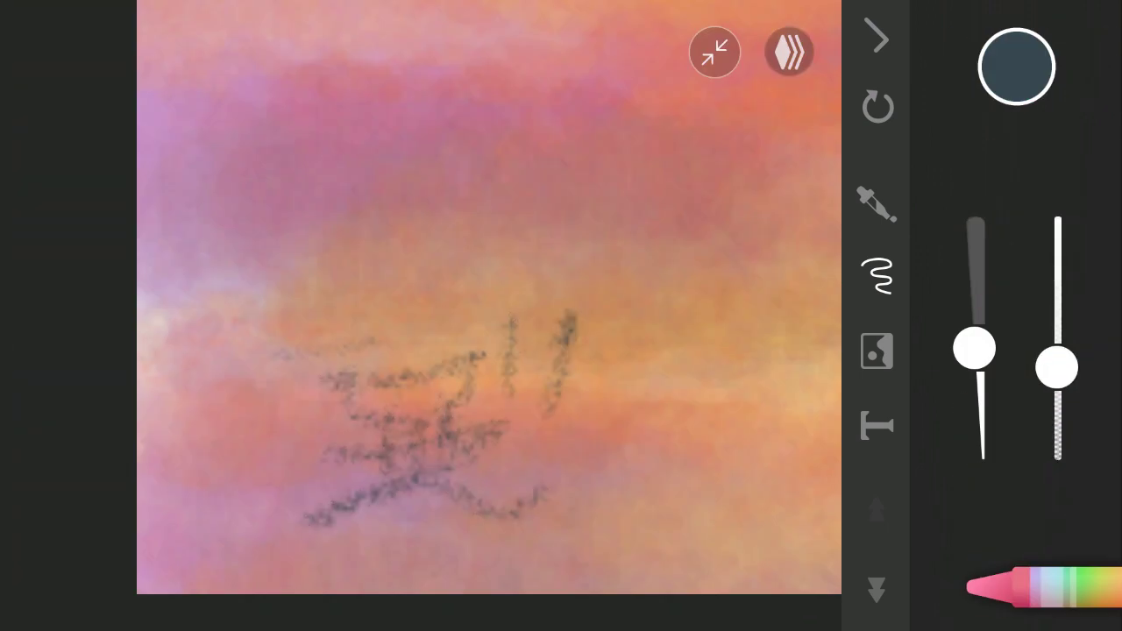
Step: View the whole painting again and set the paint colour to purple
{"action": "left_click", "coordinate": [714, 51]}
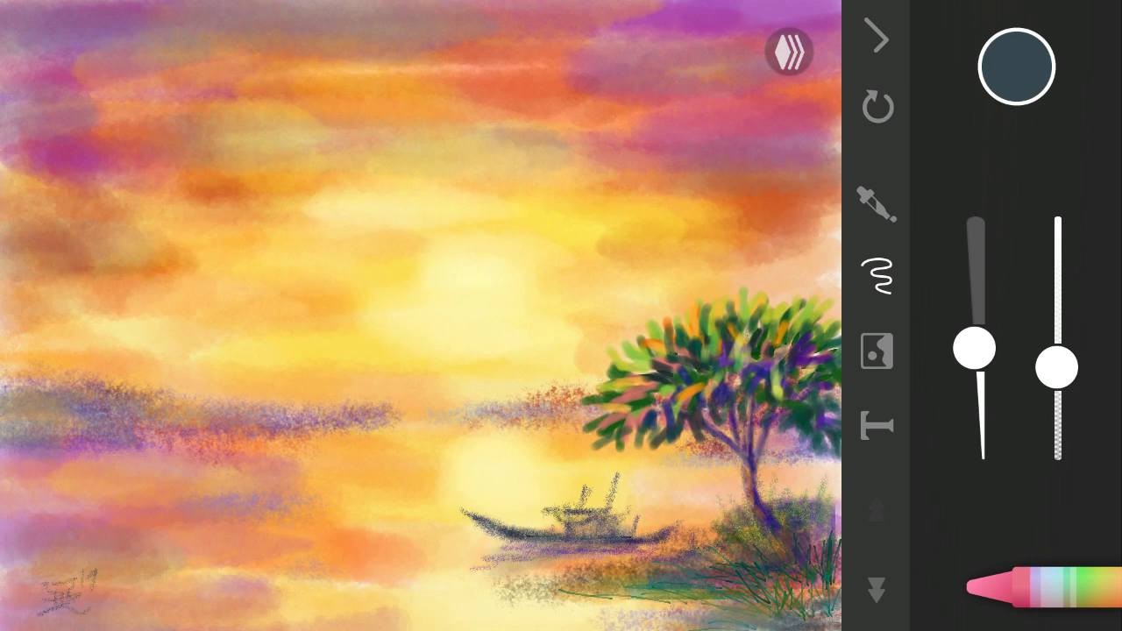
{"action": "left_click", "coordinate": [1017, 67]}
{"action": "left_click", "coordinate": [991, 305]}
Step: Switch to a broad blending brush, turn down a setting, and load the deepest orange
{"action": "left_click", "coordinate": [1044, 588]}
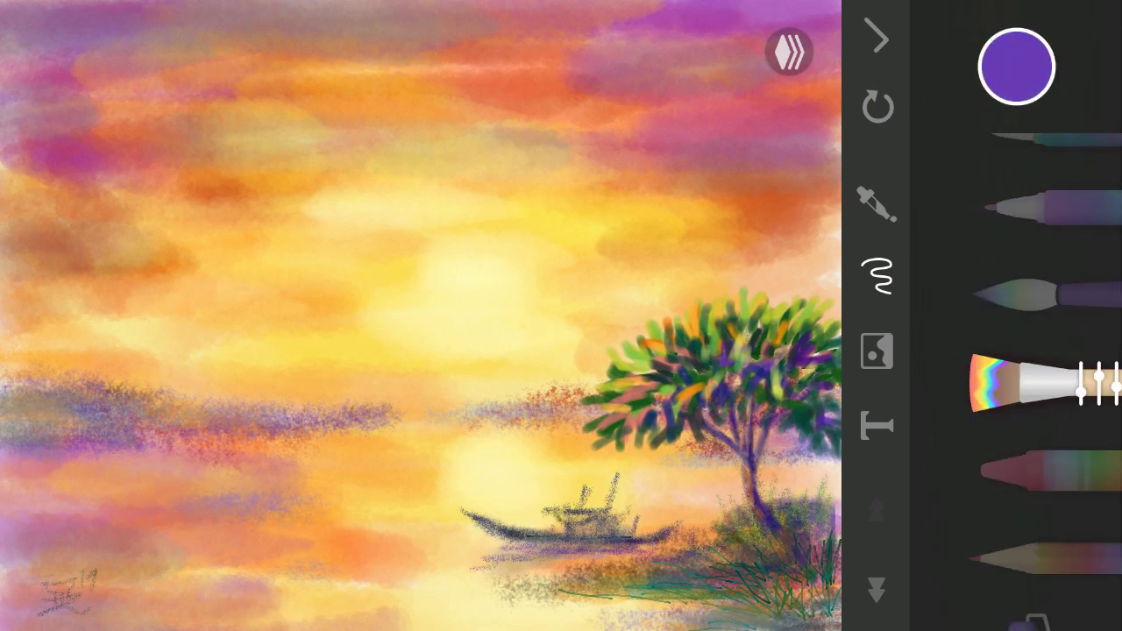
{"action": "left_click", "coordinate": [1009, 383]}
{"action": "left_click_drag", "start_coordinate": [1056, 431], "coordinate": [1057, 453]}
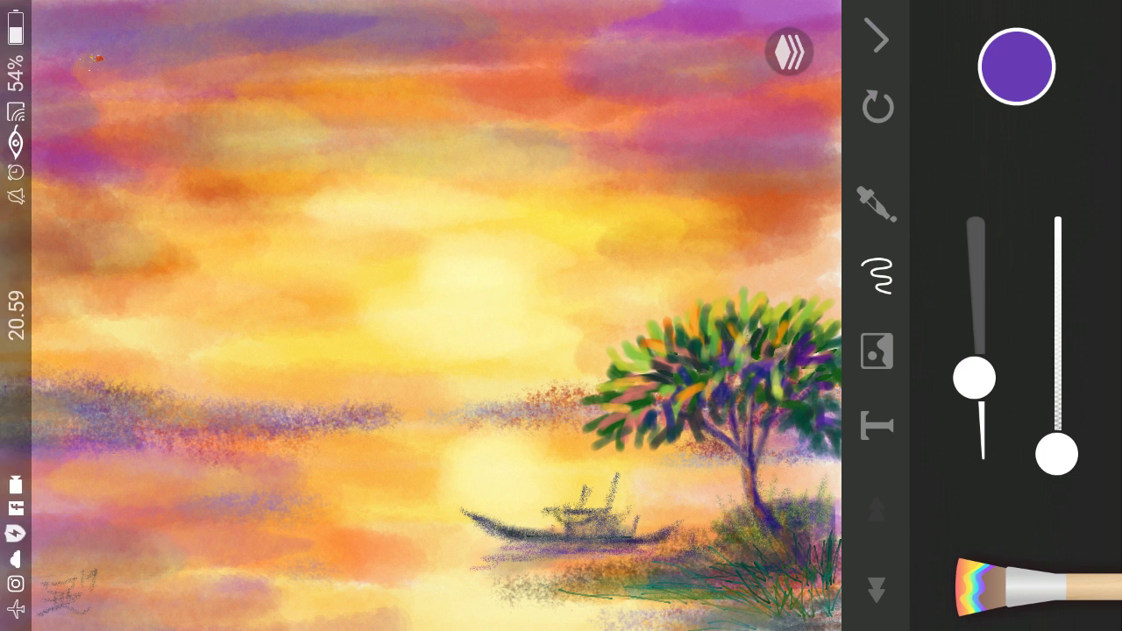
{"action": "left_click", "coordinate": [1017, 66]}
{"action": "left_click_drag", "start_coordinate": [995, 219], "coordinate": [994, 526]}
{"action": "left_click", "coordinate": [994, 289]}
{"action": "left_click", "coordinate": [1074, 159]}
{"action": "left_click_drag", "start_coordinate": [53, 48], "coordinate": [127, 53]}
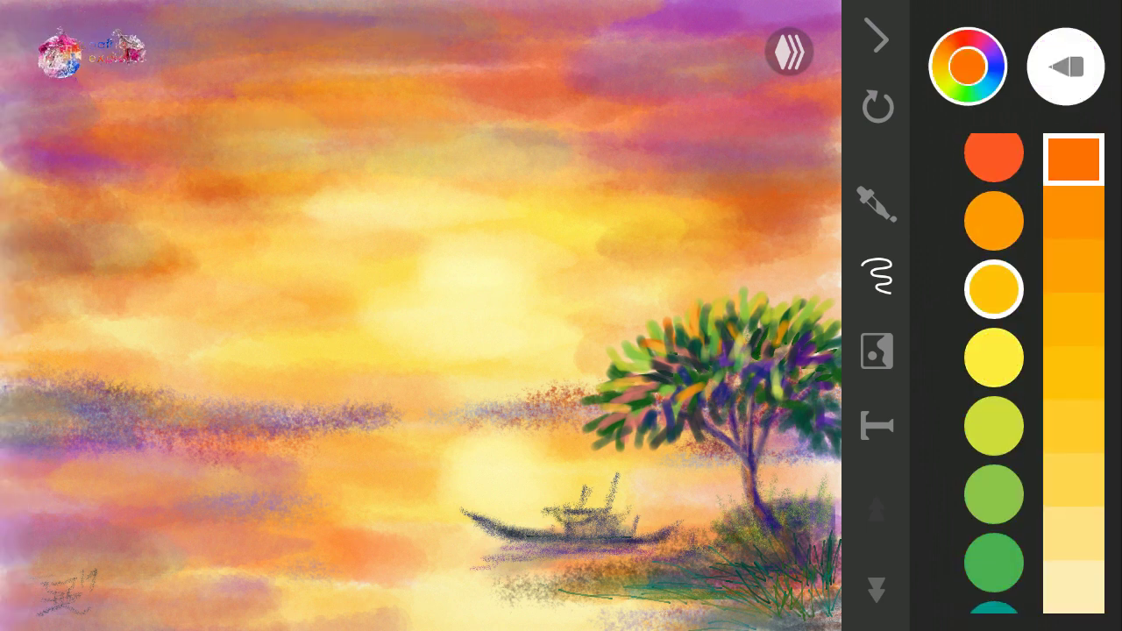
Step: Load a mid purple shade and fit the whole painting in view
{"action": "left_click_drag", "start_coordinate": [994, 219], "coordinate": [995, 376]}
{"action": "left_click_drag", "start_coordinate": [994, 176], "coordinate": [994, 614]}
{"action": "left_click", "coordinate": [994, 378]}
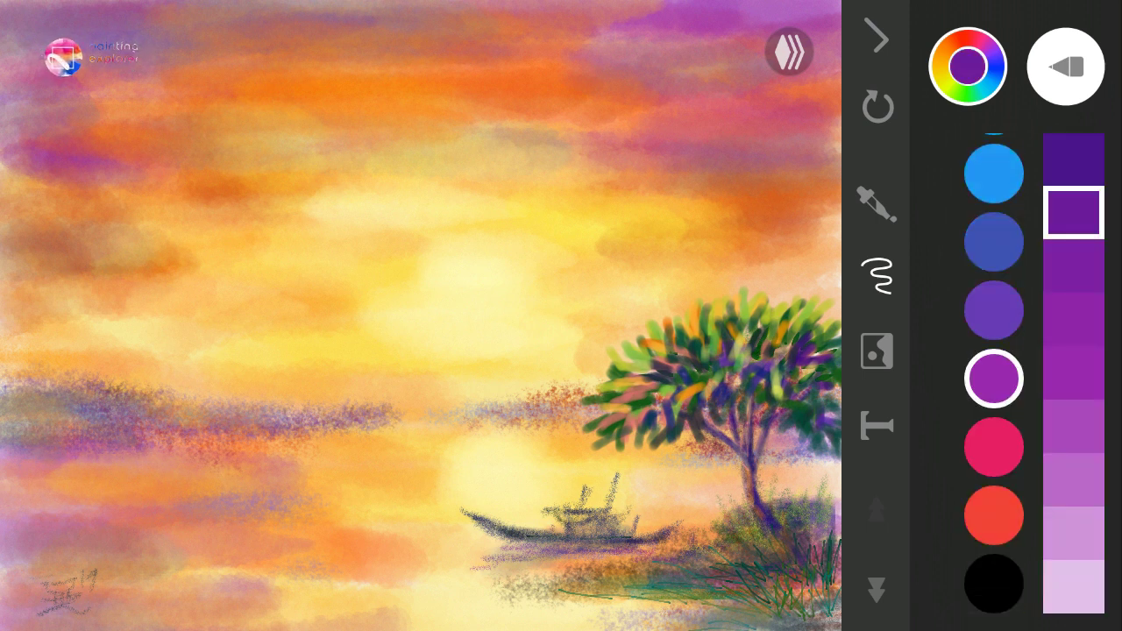
{"action": "scroll", "coordinate": [811, 417], "scroll_direction": "up", "scroll_amount": 5}
{"action": "left_click", "coordinate": [1074, 372]}
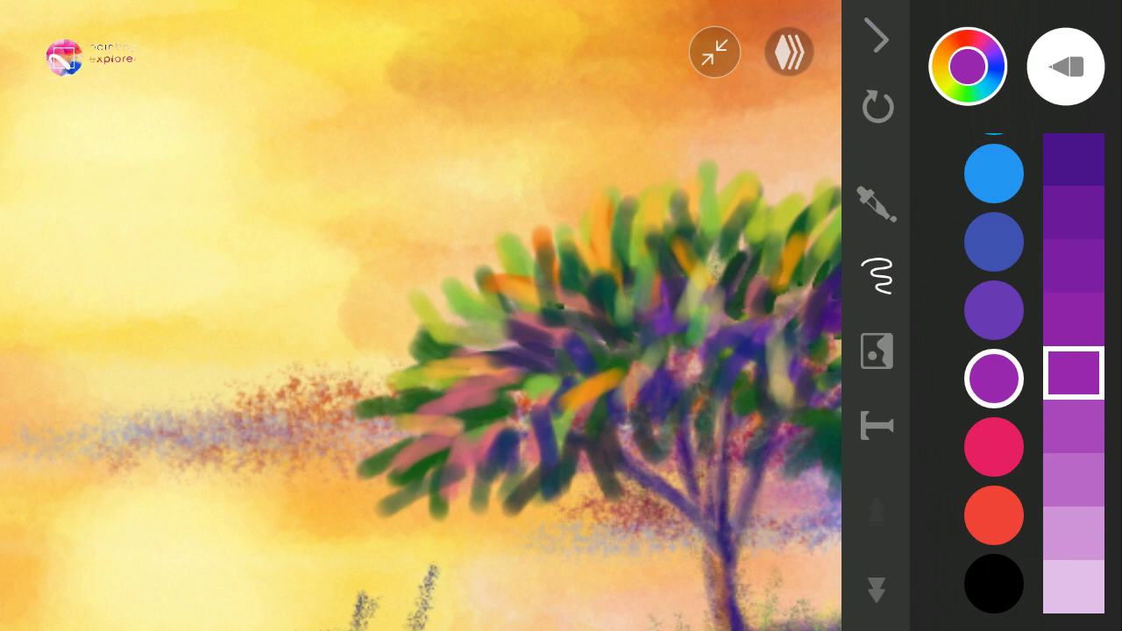
{"action": "left_click", "coordinate": [715, 52]}
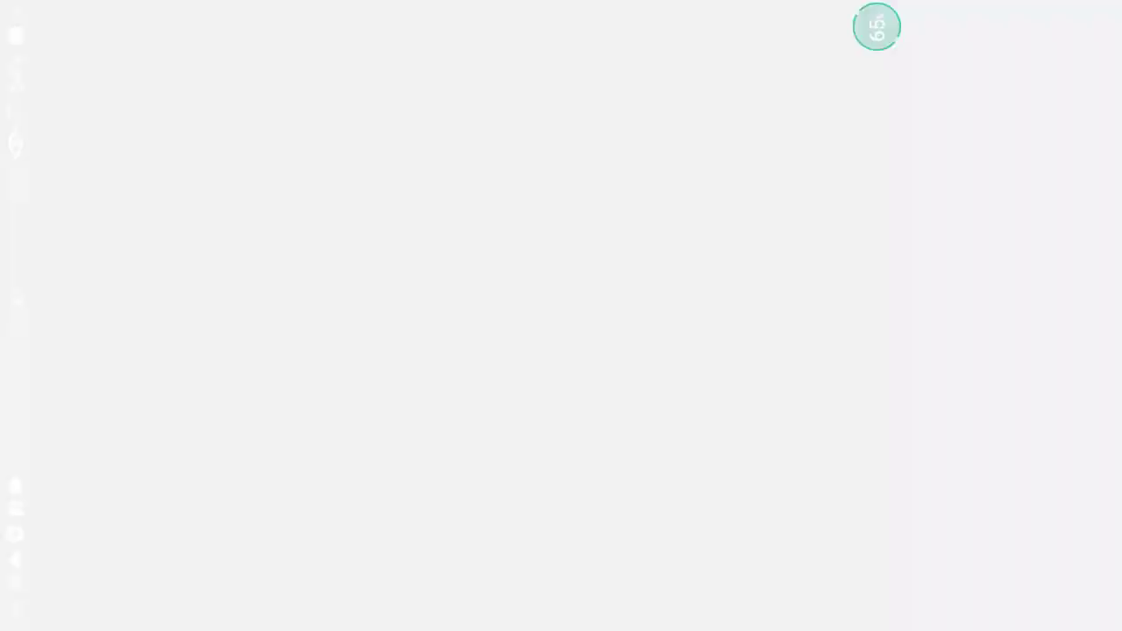
Step: Pull down the recording controls to stop the screen recording
{"action": "left_click_drag", "start_coordinate": [4, 316], "coordinate": [614, 315]}
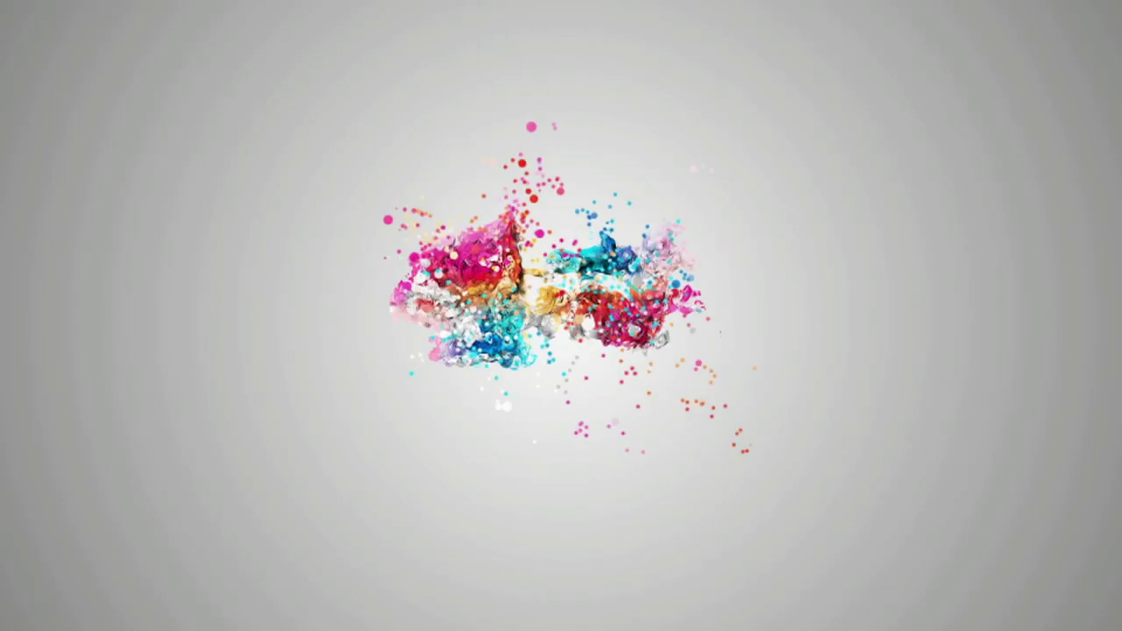